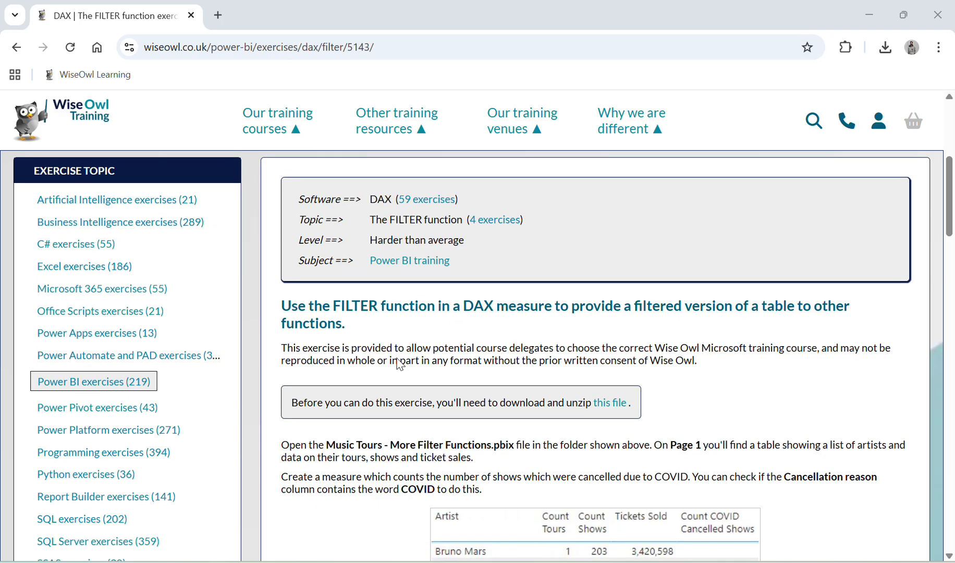
# Read the exercise's instructions for the COVID-cancelled shows measure and look over the artist table on Page 1 of the Power BI report
pyautogui.scroll(-1, 399, 365)
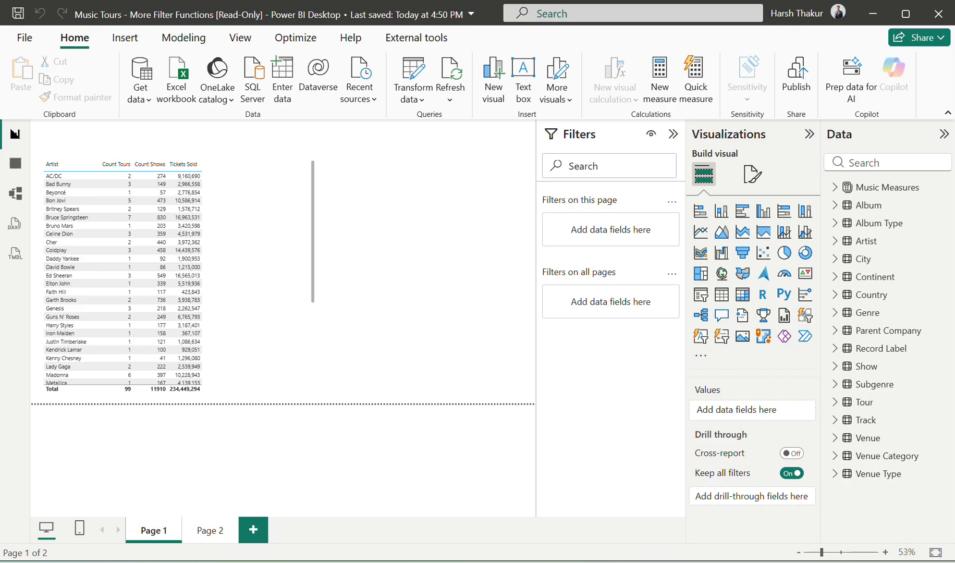
pyautogui.click(454, 562)
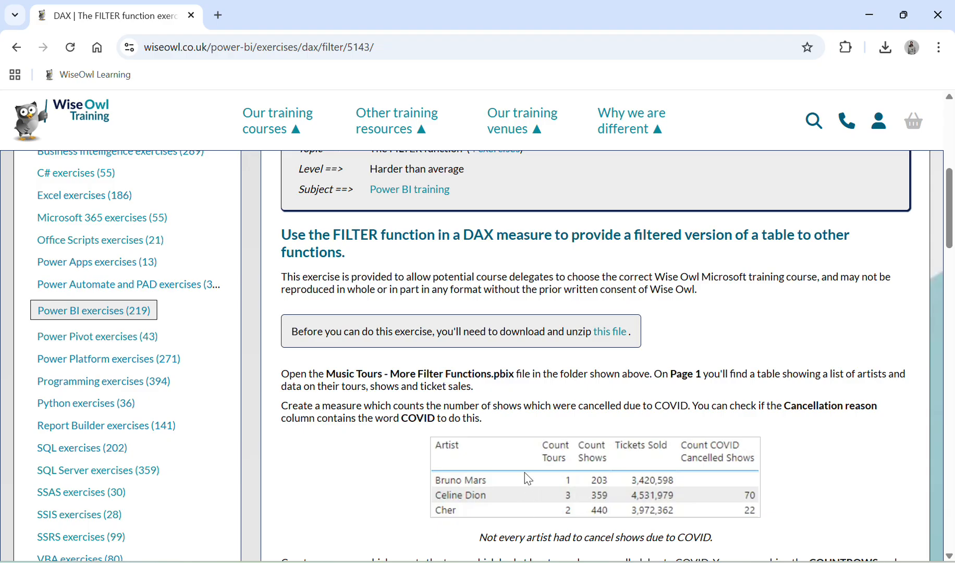
pyautogui.scroll(-1, 525, 472)
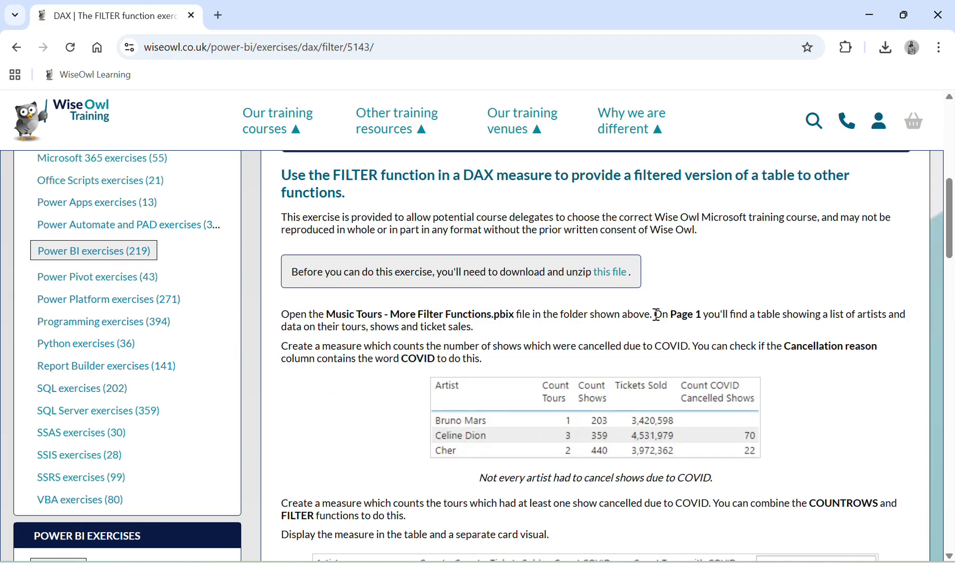
pyautogui.moveTo(655, 315); pyautogui.dragTo(777, 330)
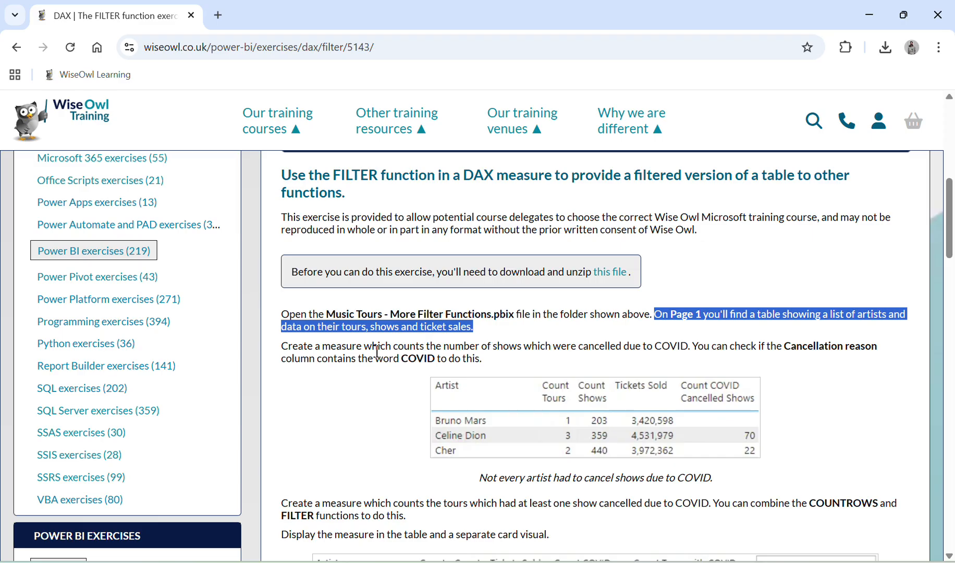
pyautogui.moveTo(377, 352); pyautogui.dragTo(695, 354)
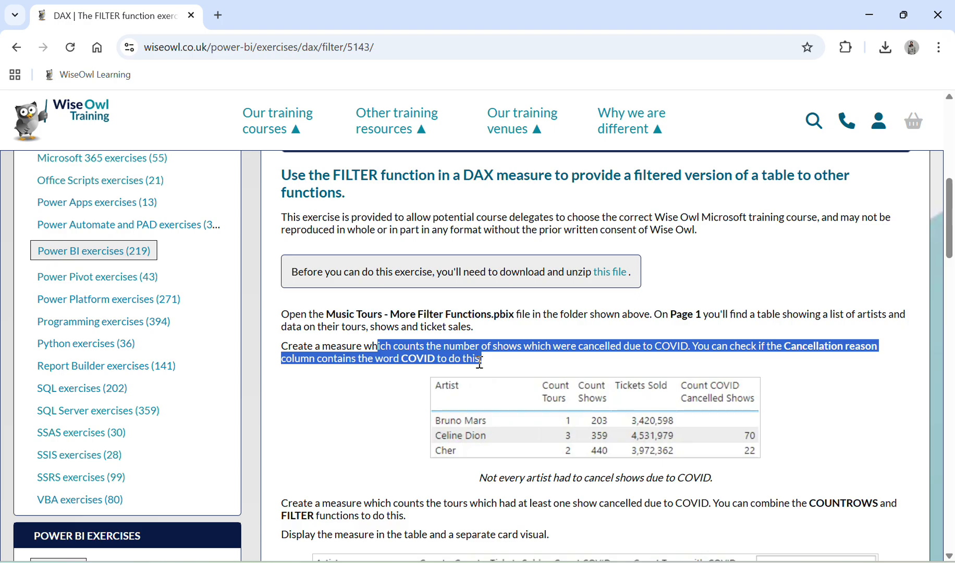
pyautogui.hotkey('alt', 'Tab')
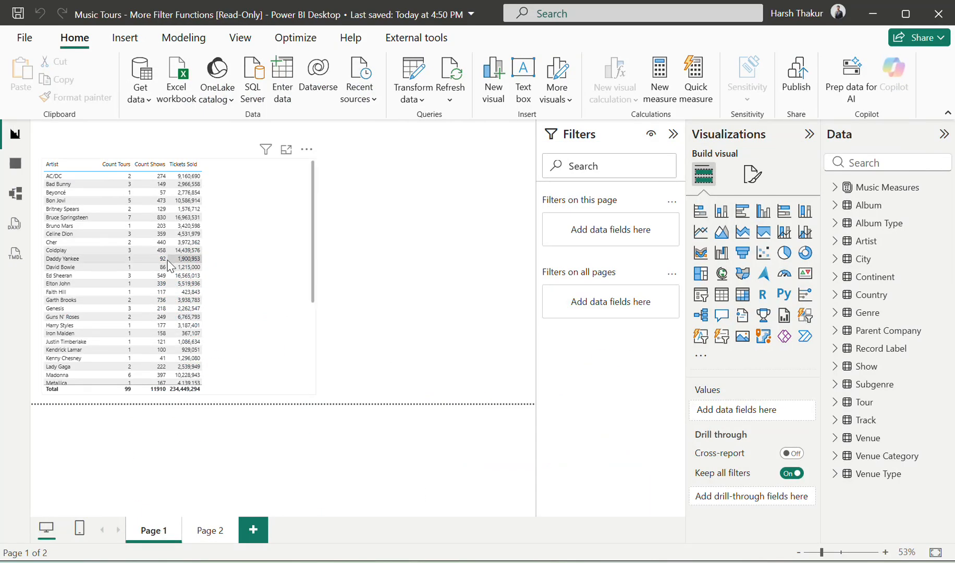
pyautogui.hotkey('alt', 'Tab')
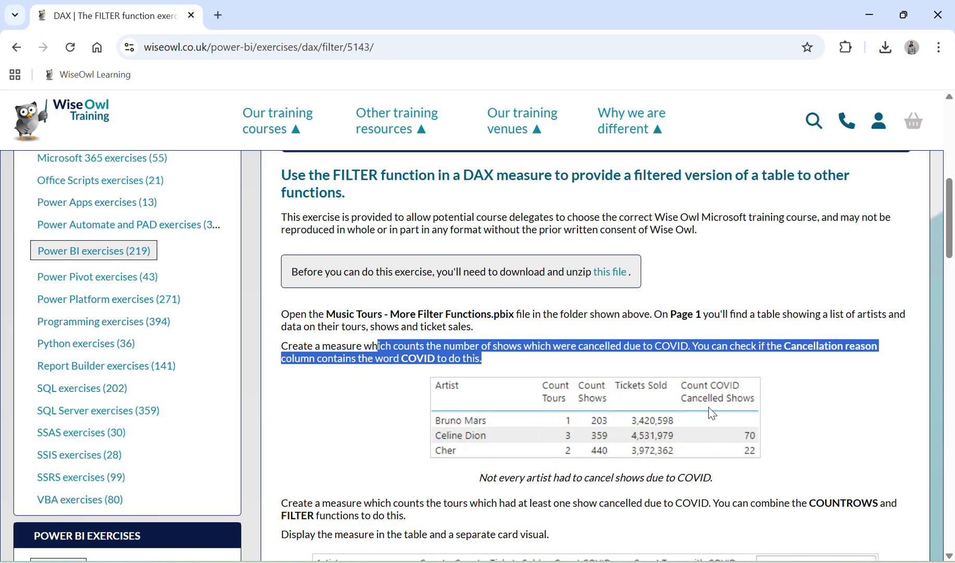
# In Power BI Desktop, add a measure to Music Measures named Count COVID Canceled Show, beginning its formula with CALCULATE([Count Shows],
pyautogui.hotkey('alt', 'Tab')
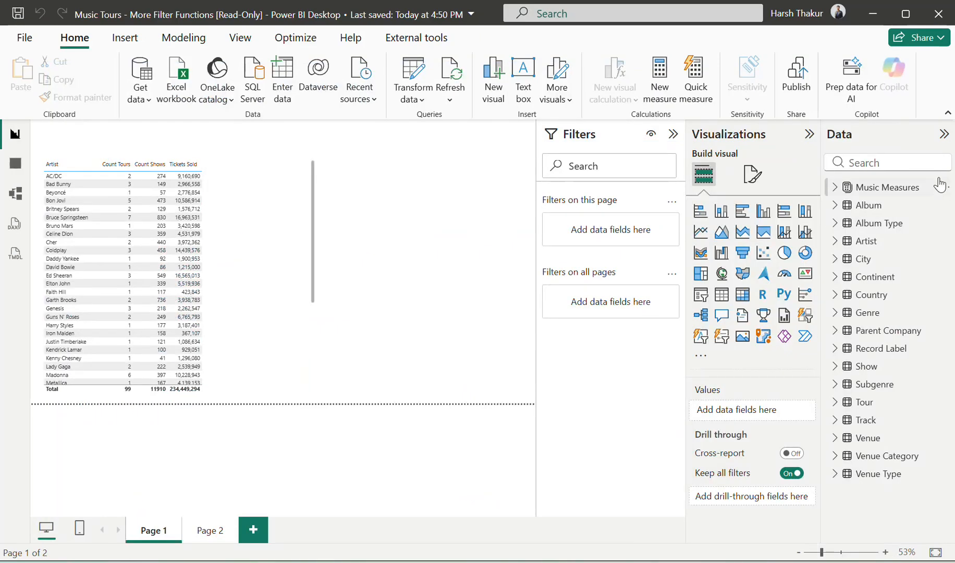
pyautogui.click(834, 188)
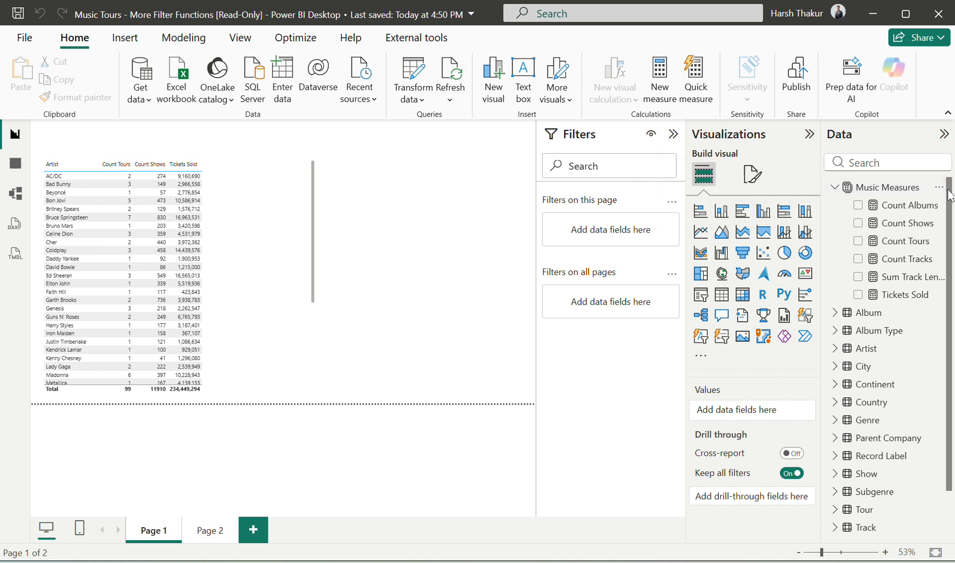
pyautogui.click(938, 187)
pyautogui.press('Escape')
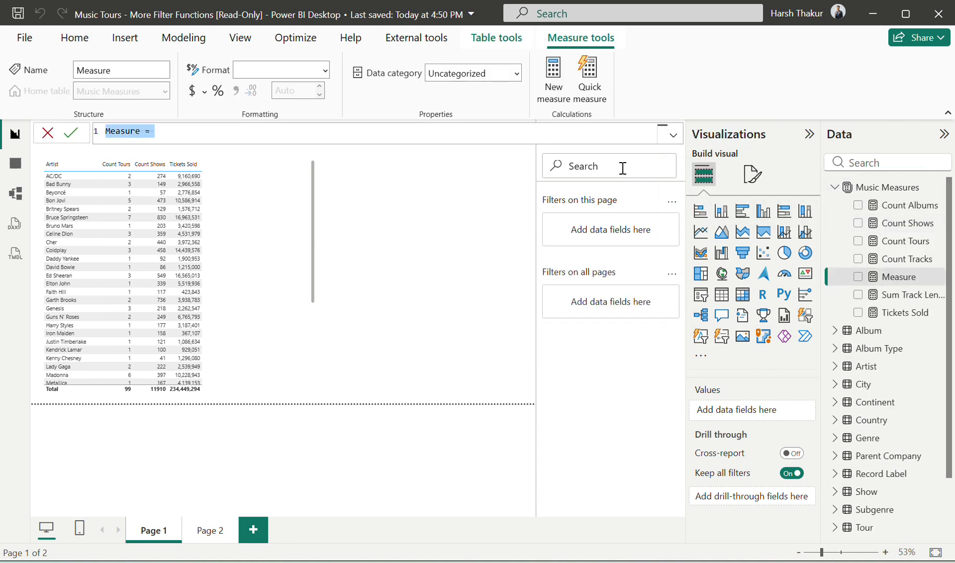
pyautogui.write('Count CO')
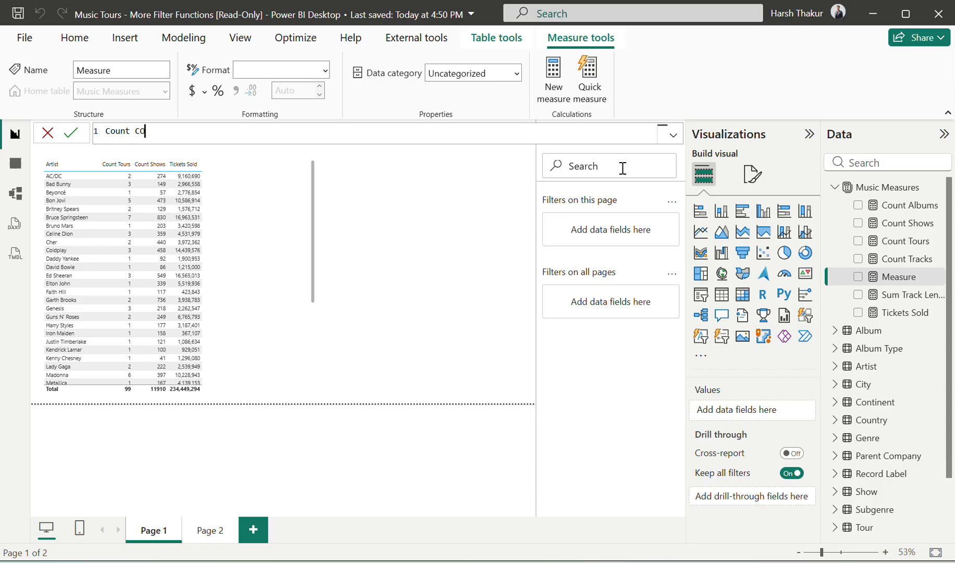
pyautogui.write('VID Canceled Show = CALCULATE(')
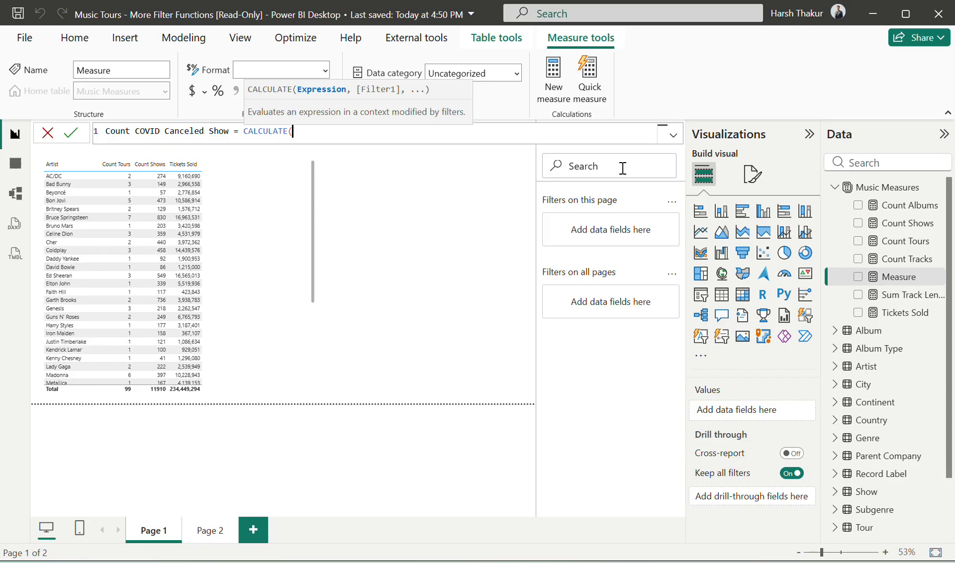
pyautogui.write('cou')
pyautogui.press('Down')
pyautogui.press('Tab')
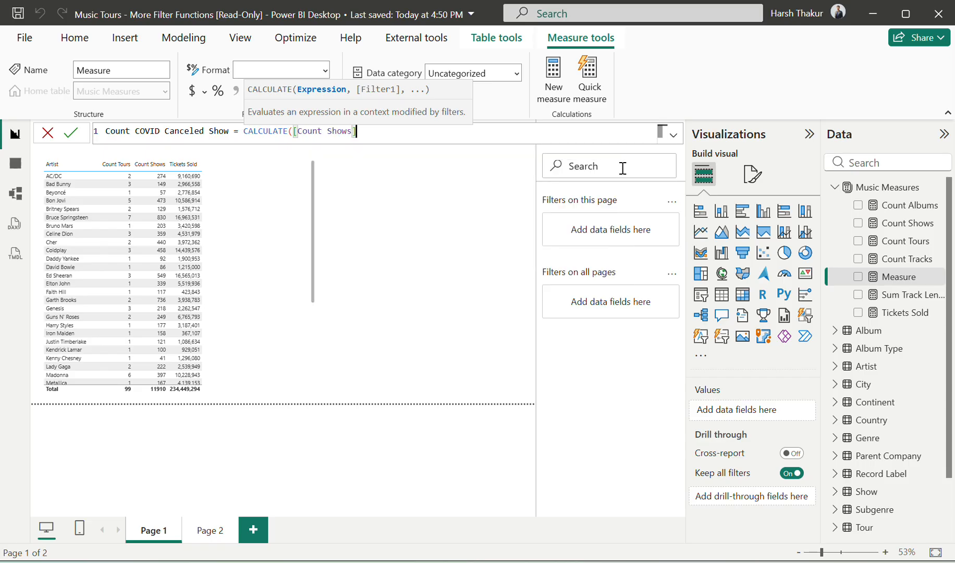
pyautogui.write(', ')
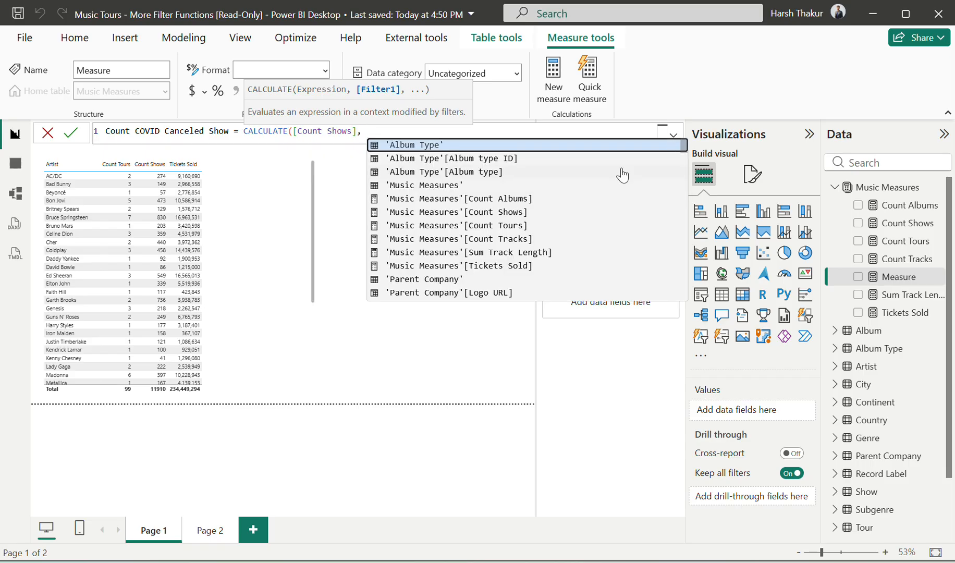
# Add a CONTAINSSTRING filter argument to the formula that searches within Show[Cancellation reason]
pyautogui.write('Con')
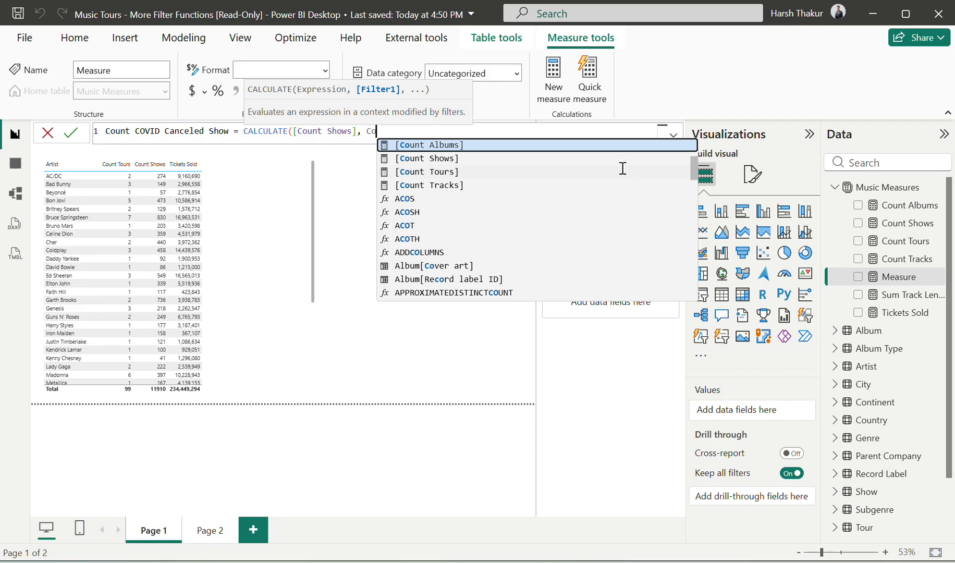
pyautogui.press('Down')
pyautogui.press('Down')
pyautogui.press('Down')
pyautogui.press('Down')
pyautogui.press('Down')
pyautogui.press('Down')
pyautogui.press('Tab')
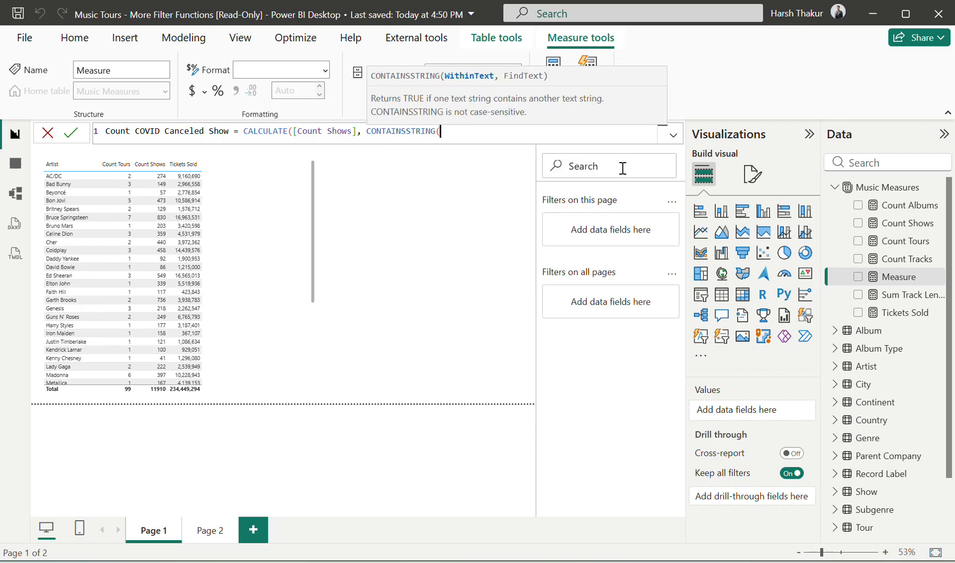
pyautogui.write('rea')
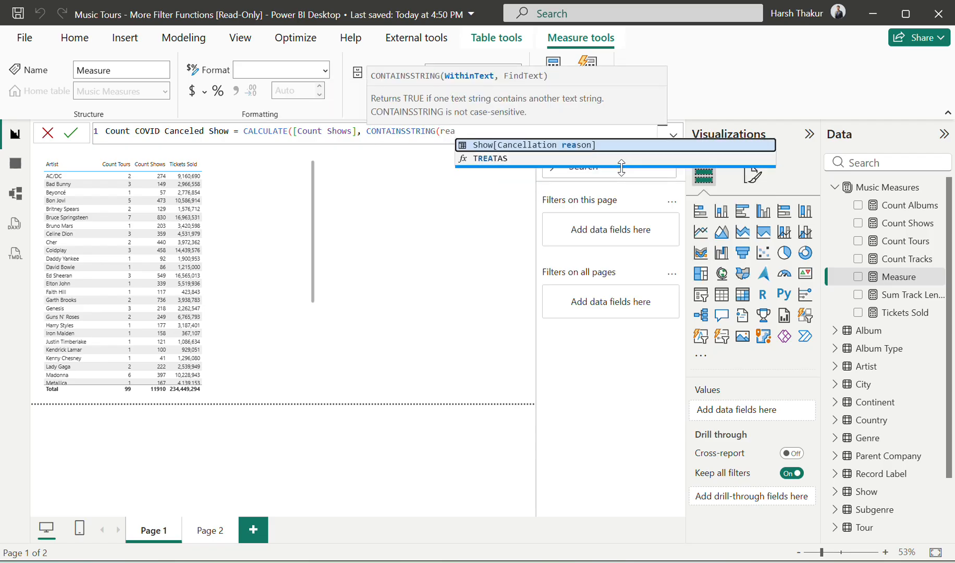
pyautogui.press('Tab')
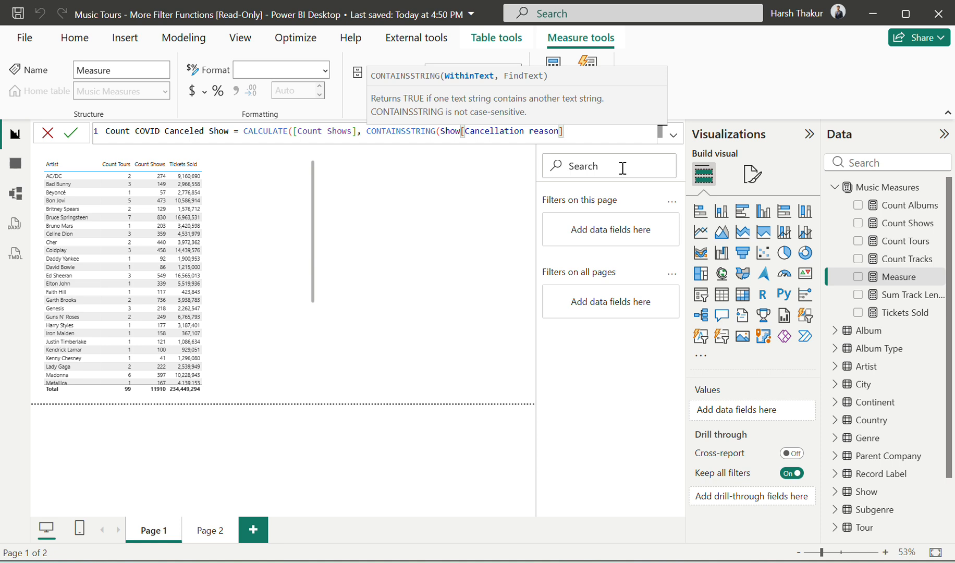
pyautogui.write(', ')
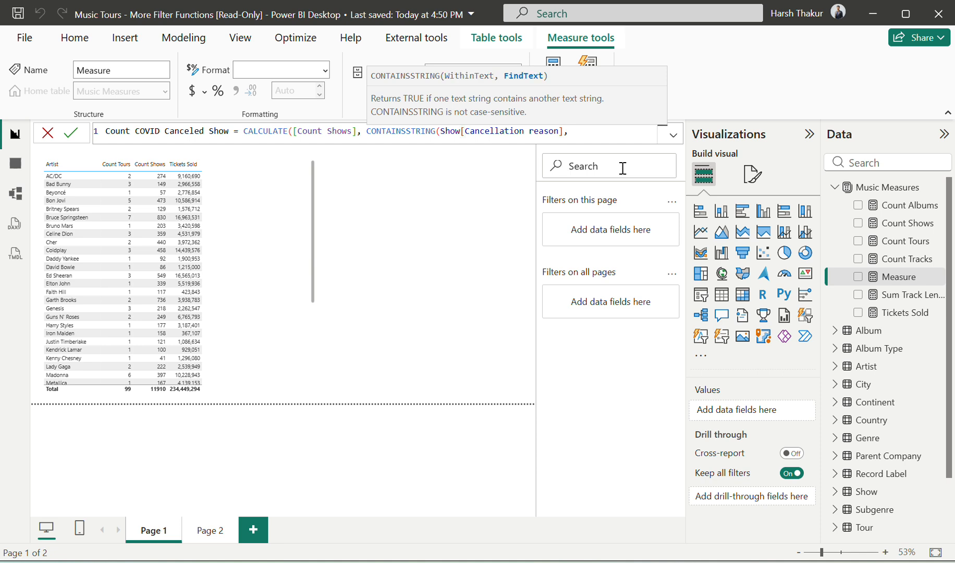
# Complete the filter with the search text "COVID", close both functions and commit the measure
pyautogui.write('C')
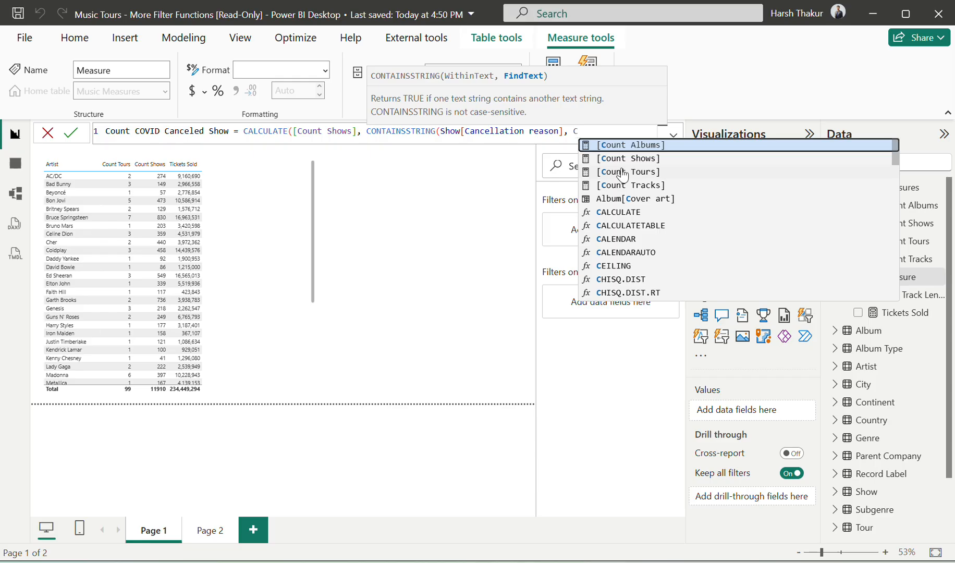
pyautogui.write('OVI')
pyautogui.press('BackSpace')
pyautogui.press('BackSpace')
pyautogui.press('BackSpace')
pyautogui.press('BackSpace')
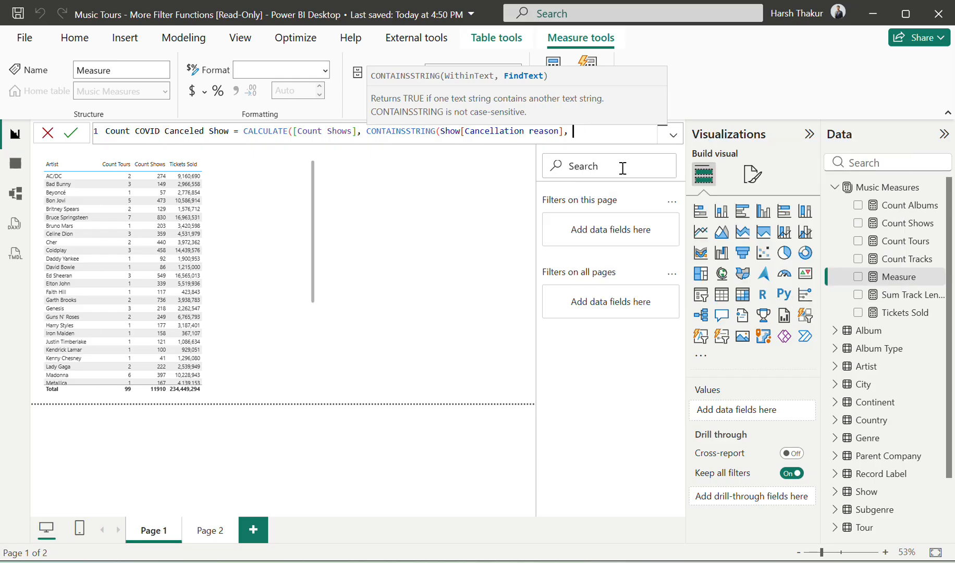
pyautogui.write('"COVID"))')
pyautogui.press('Return')
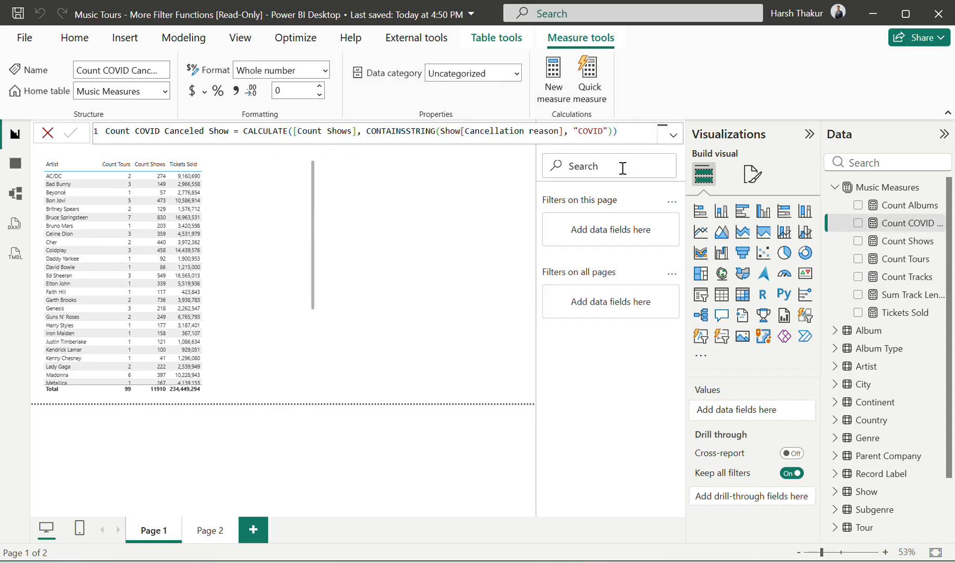
# Add the Count COVID Canceled Show measure to the artist table and compare the column with the exercise's sample table
pyautogui.moveTo(942, 224); pyautogui.dragTo(266, 271)
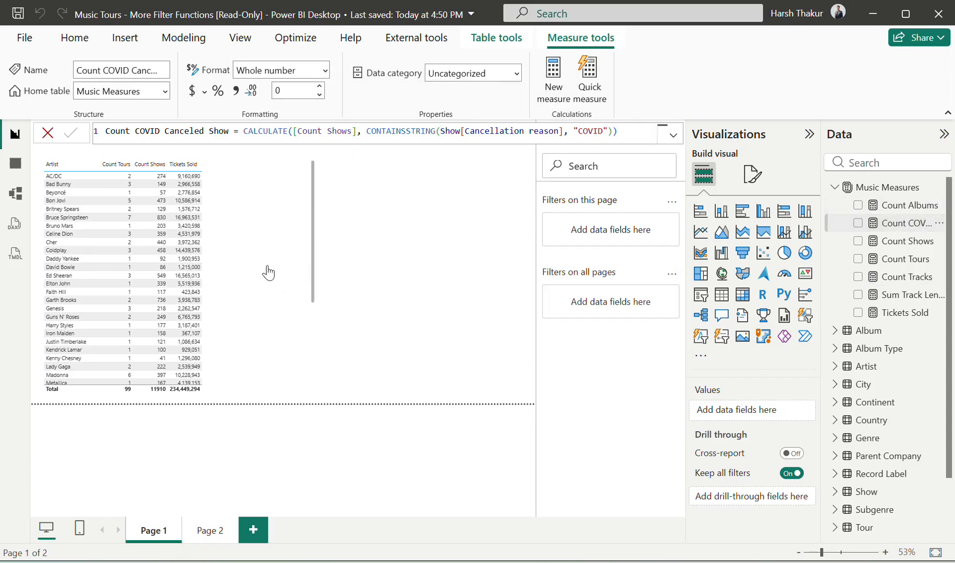
pyautogui.hotkey('alt', 'Tab')
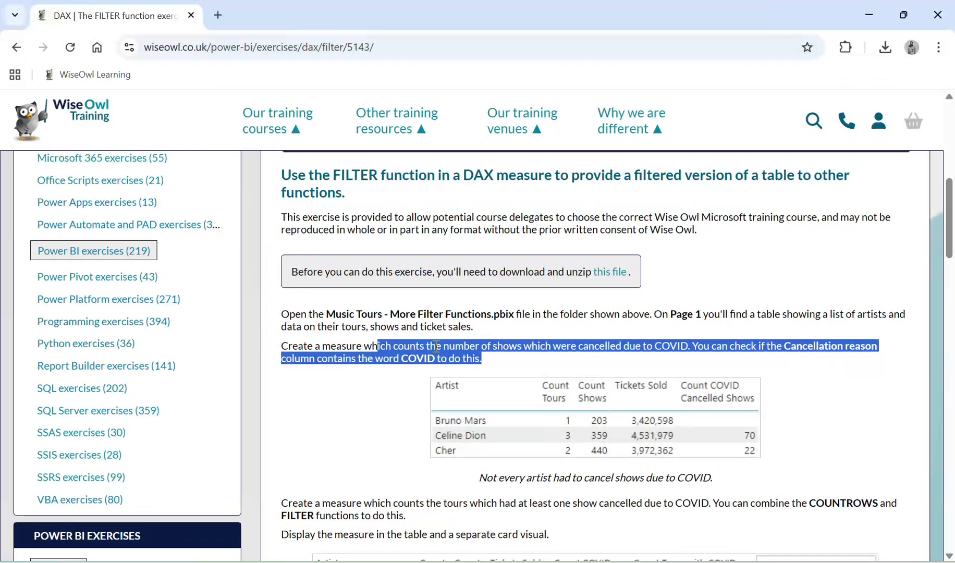
pyautogui.scroll(-1, 510, 369)
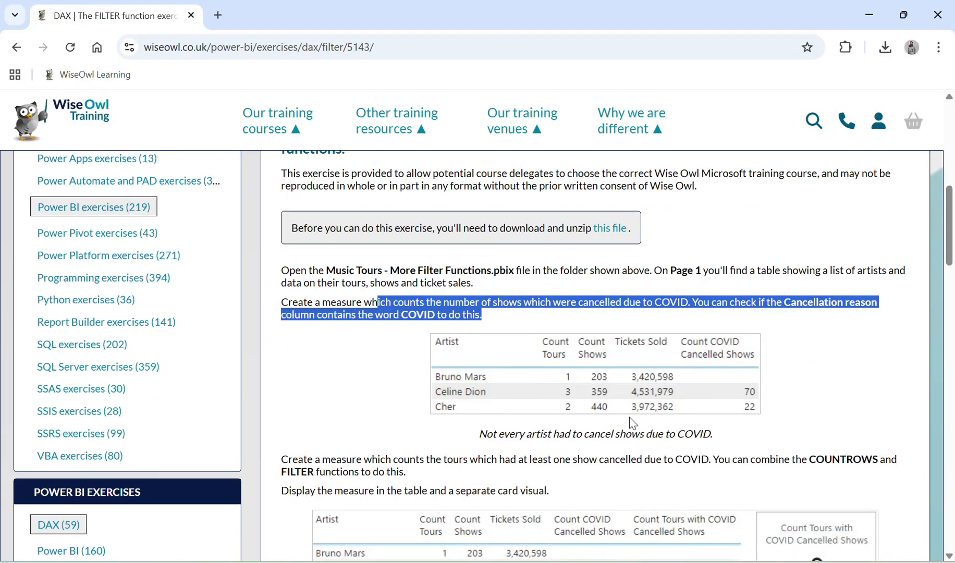
pyautogui.hotkey('alt', 'Tab')
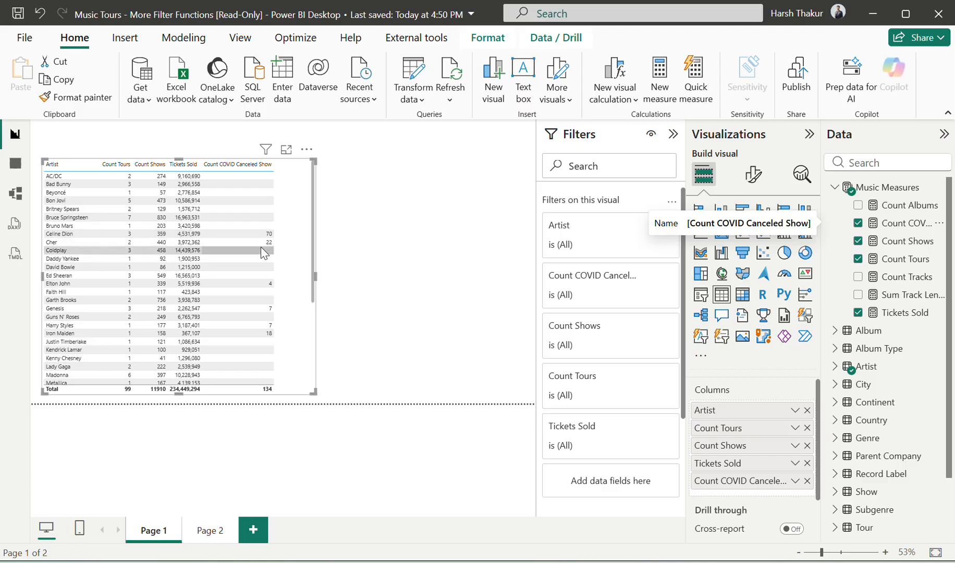
# Switch to the exercise page in the browser and read the task on counting tours with at least one COVID-cancelled show
pyautogui.hotkey('alt', 'Tab')
pyautogui.scroll(-3, 655, 365)
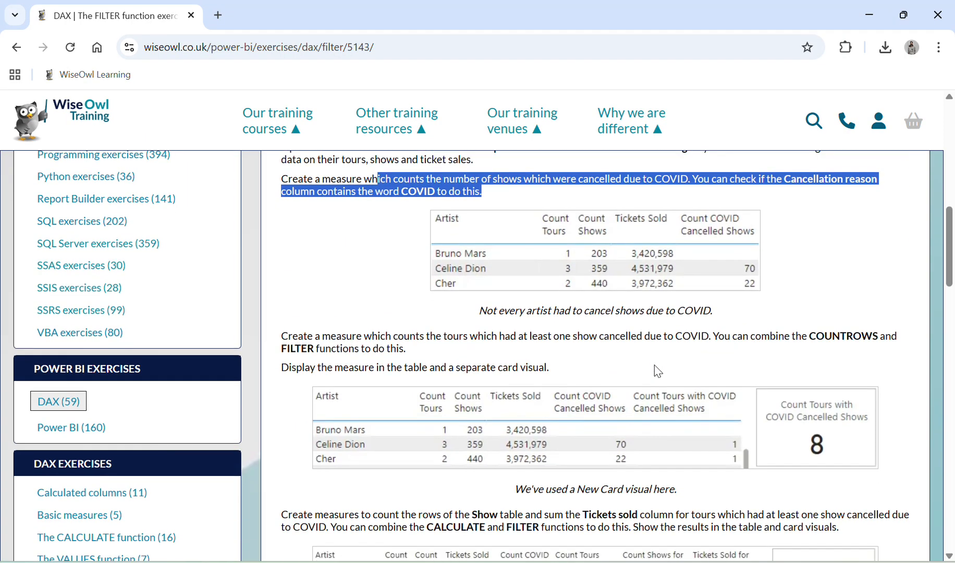
pyautogui.moveTo(331, 302); pyautogui.dragTo(588, 305)
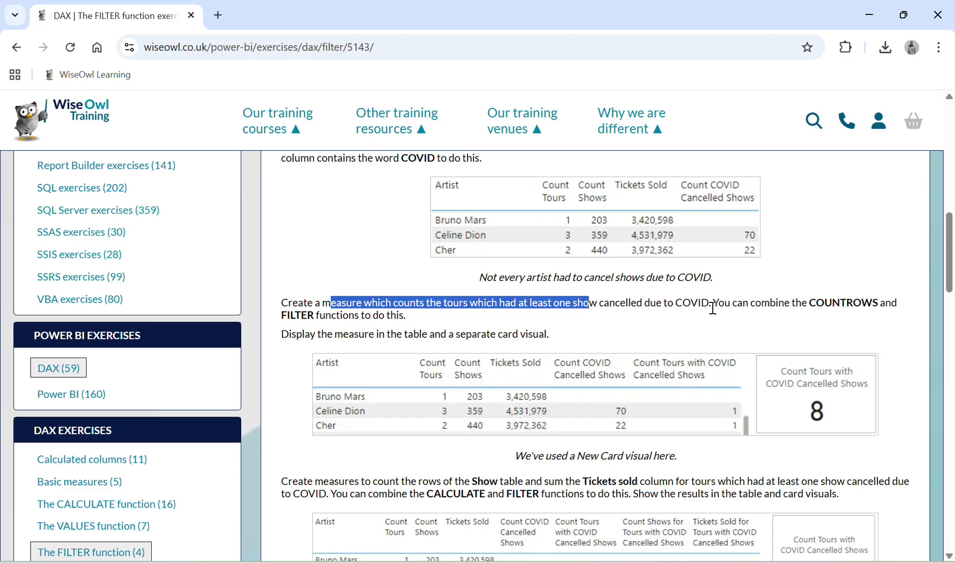
pyautogui.moveTo(712, 306); pyautogui.dragTo(756, 313)
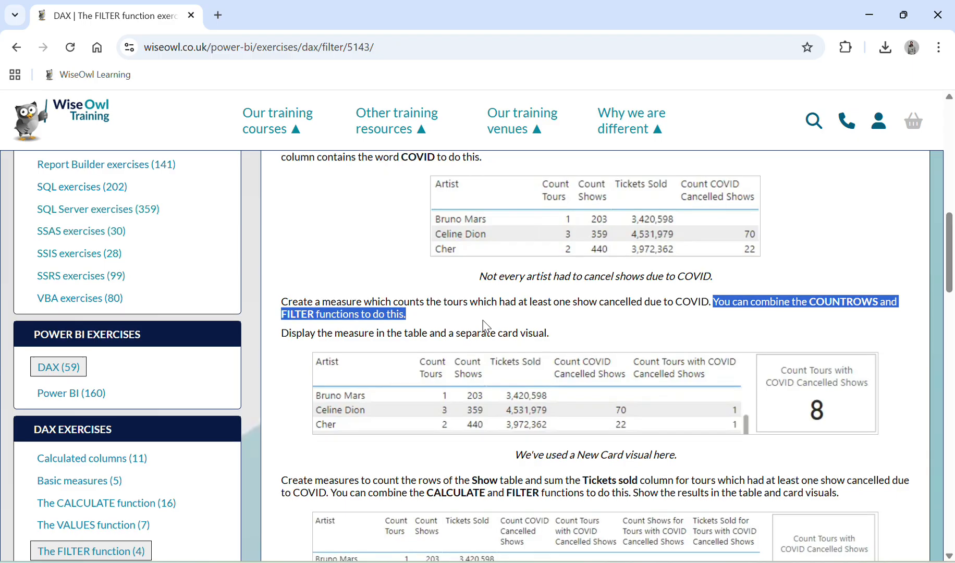
pyautogui.scroll(-1, 486, 325)
# Switch back to Power BI Desktop, create a new measure in the Music Measures table and clear its default name
pyautogui.hotkey('alt', 'Tab')
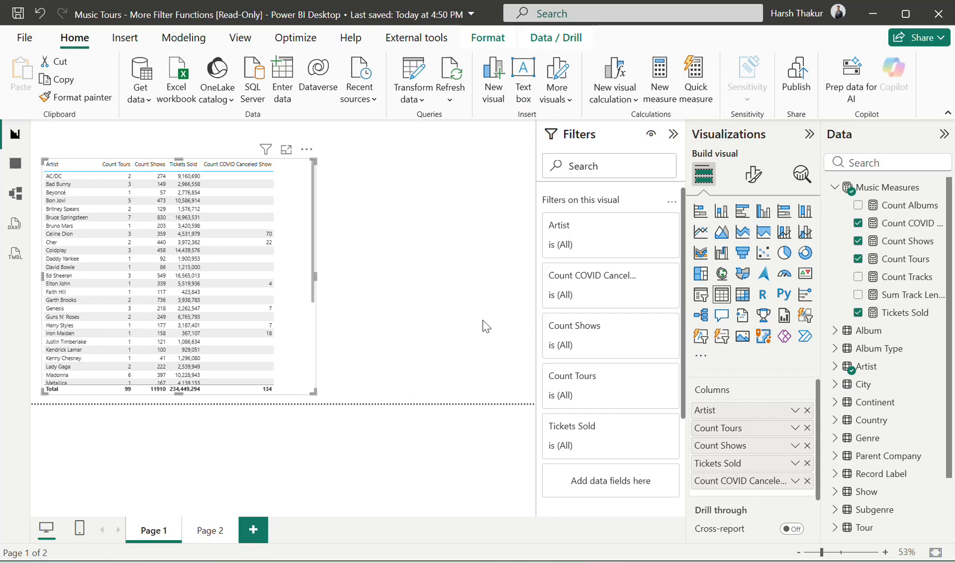
pyautogui.click(940, 188)
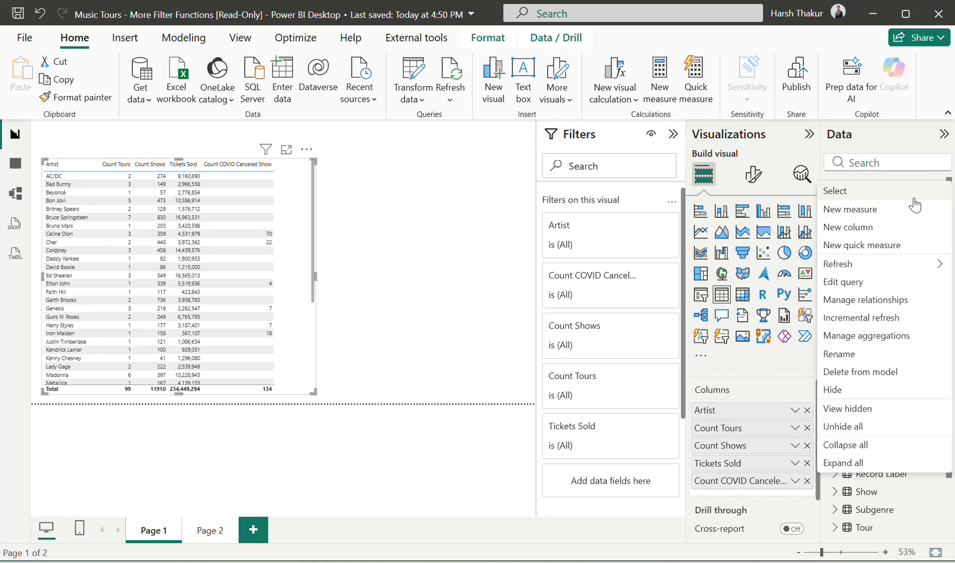
pyautogui.hotkey('alt', 'Tab')
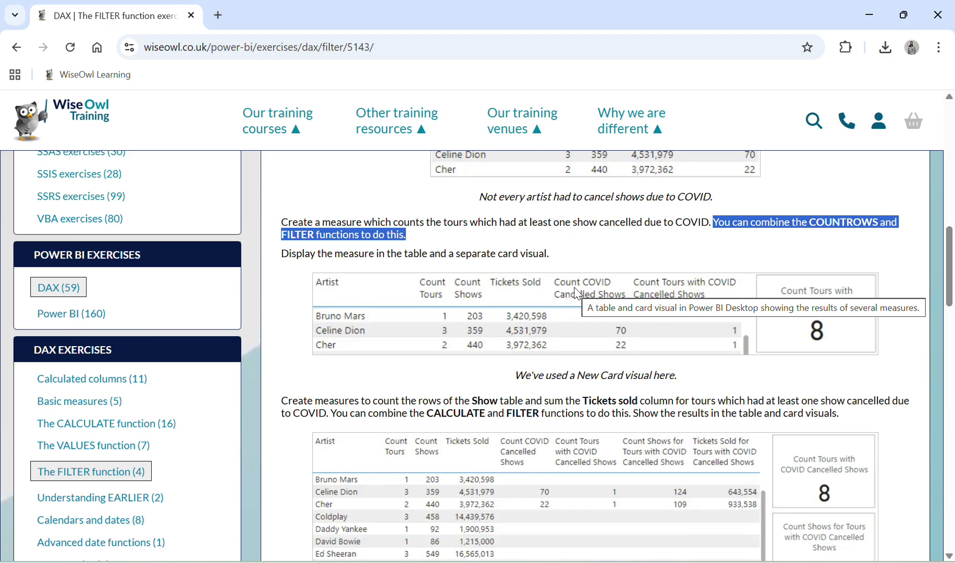
pyautogui.hotkey('alt', 'Tab')
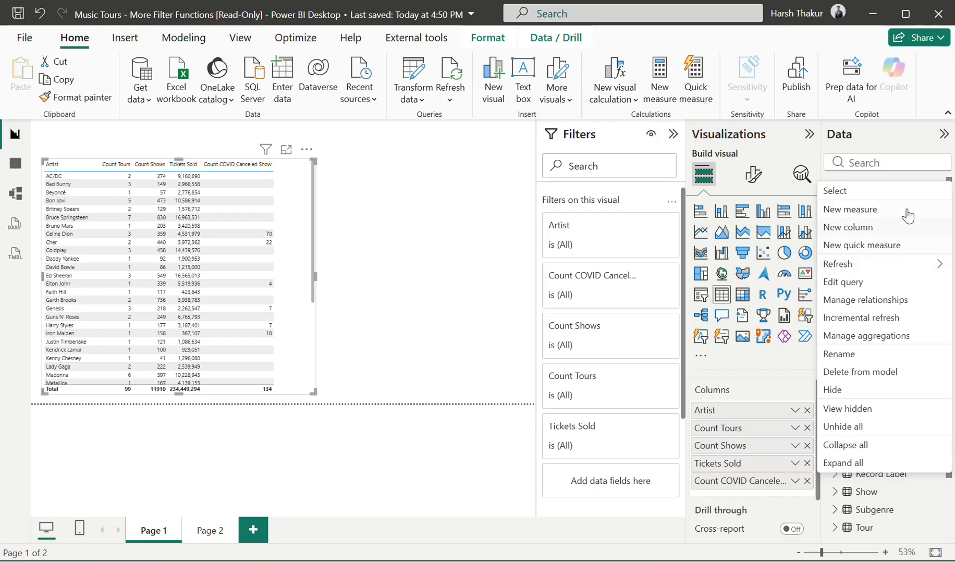
pyautogui.click(888, 215)
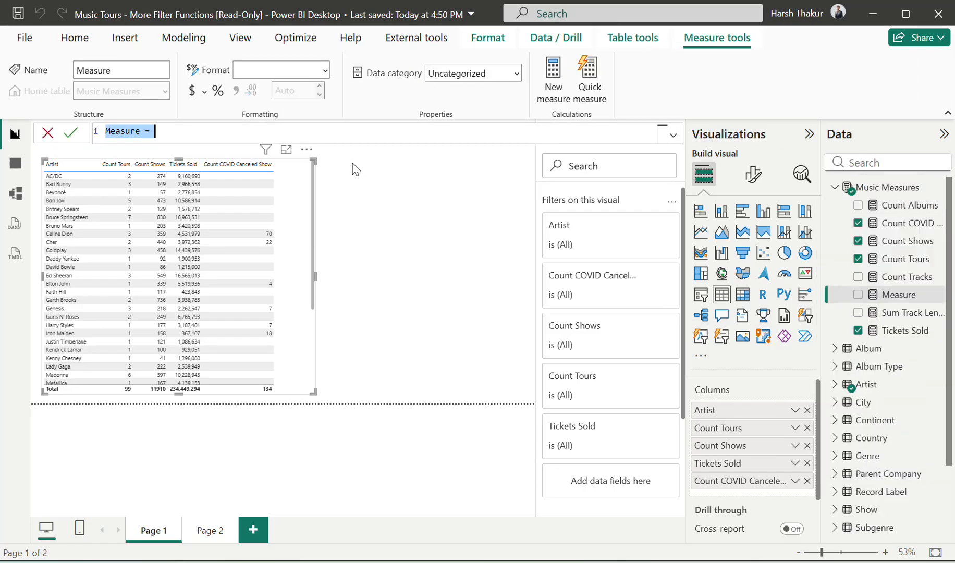
pyautogui.press('BackSpace')
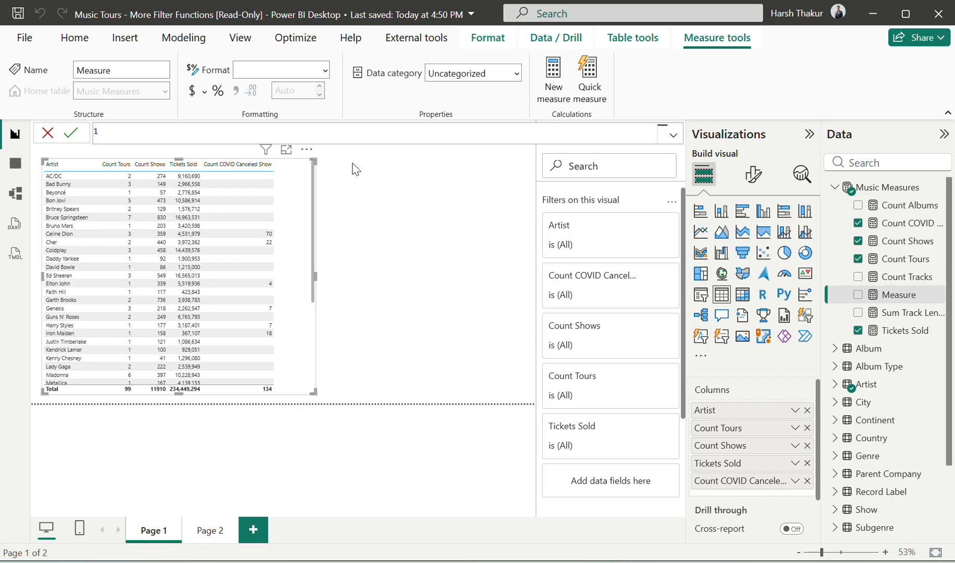
# Name the measure Count Tour with COVID Cancelled Show, following the column heading in the exercise's sample table
pyautogui.write('Duew')
pyautogui.hotkey('alt', 'Tab')
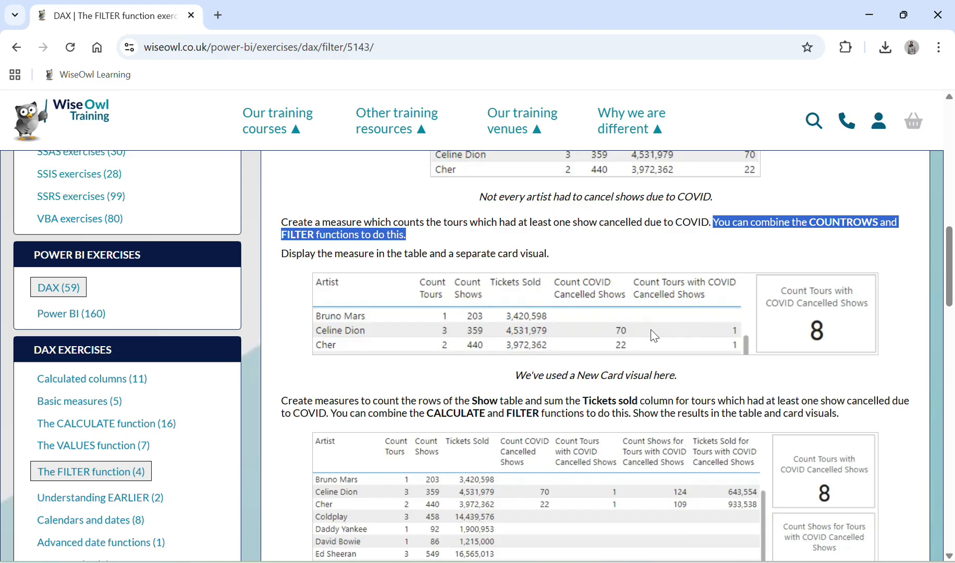
pyautogui.hotkey('alt', 'Tab')
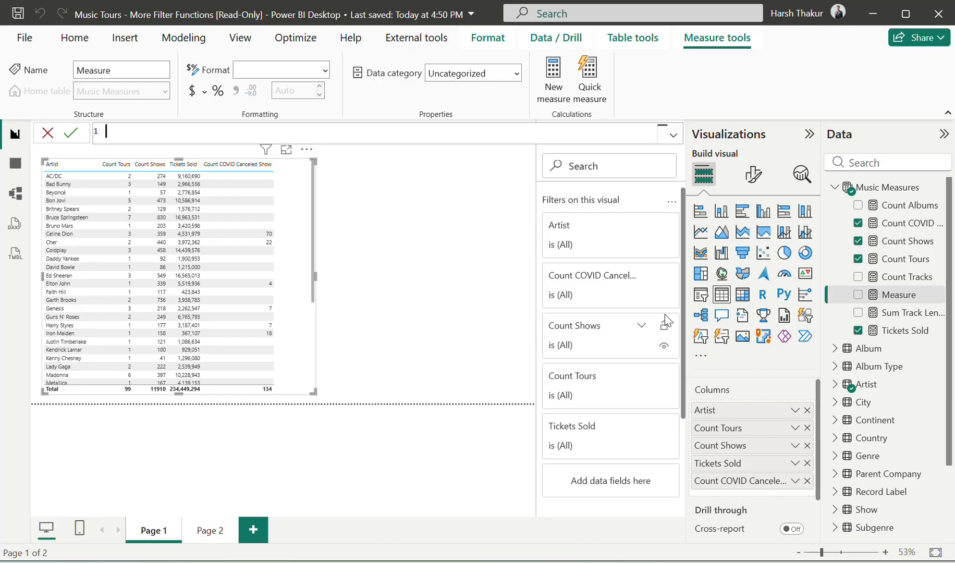
pyautogui.write('Count Tours')
pyautogui.hotkey('alt', 'Tab')
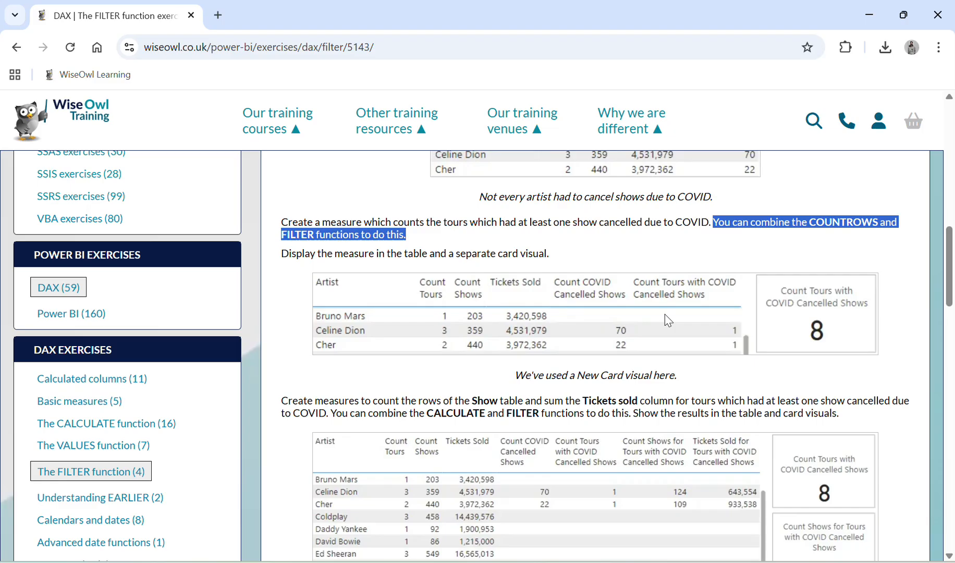
pyautogui.hotkey('alt', 'Tab')
pyautogui.write('w')
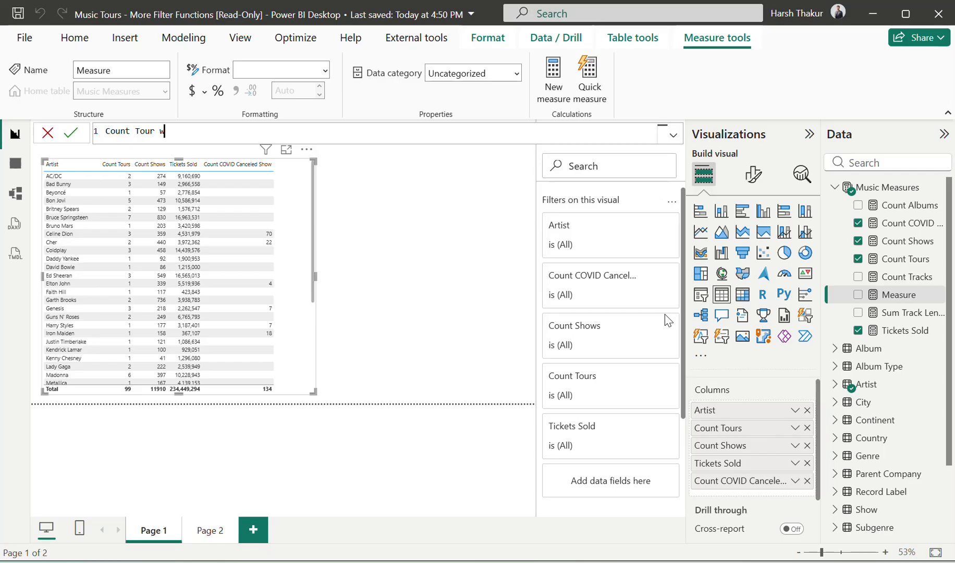
pyautogui.write('ith COVID')
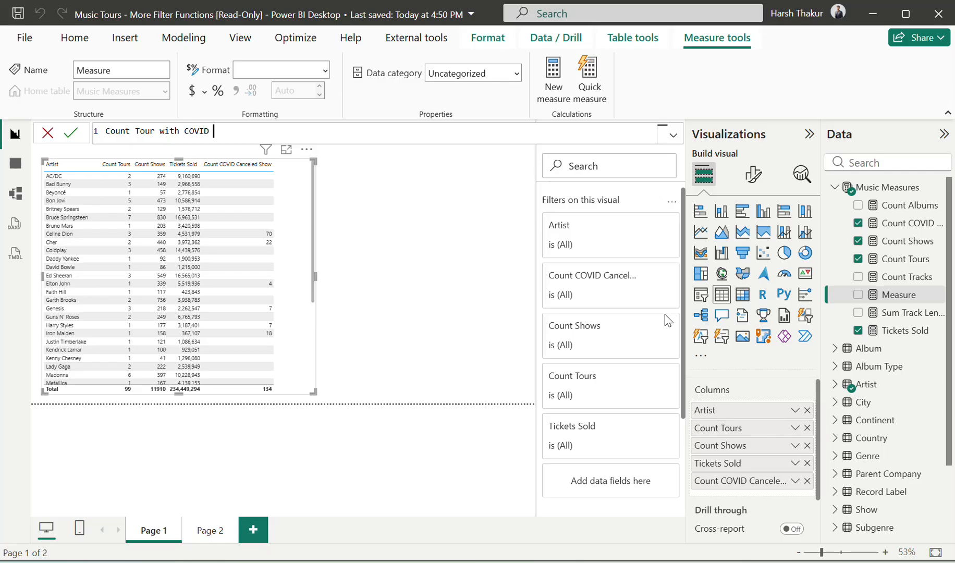
pyautogui.hotkey('alt', 'Tab')
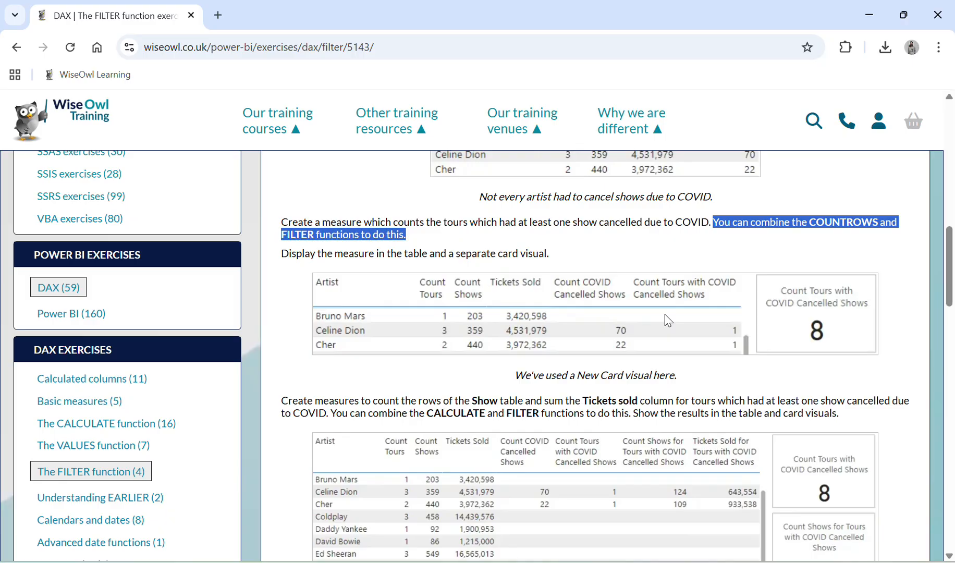
pyautogui.hotkey('alt', 'Tab')
pyautogui.write('Cance')
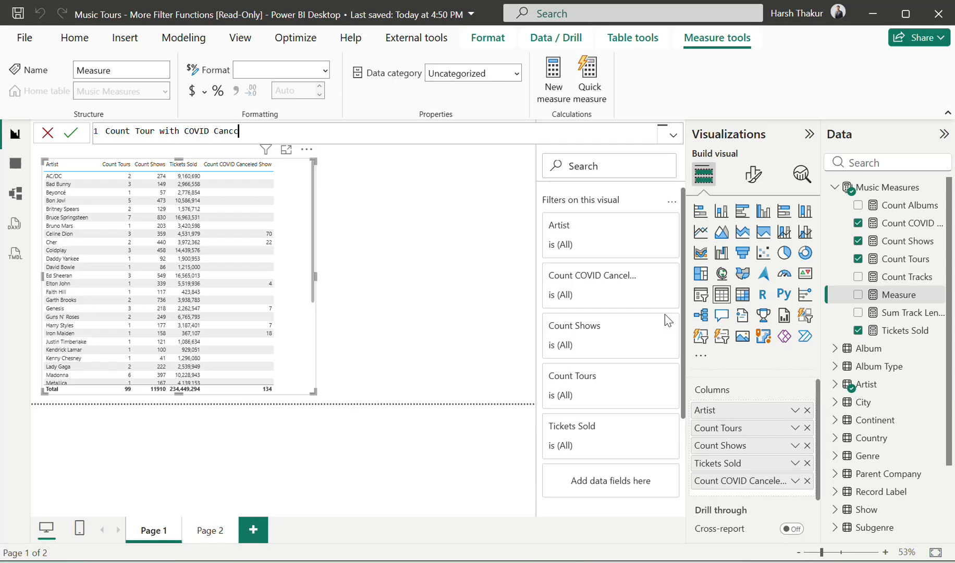
pyautogui.write('lled Show =')
pyautogui.hotkey('alt', 'Tab')
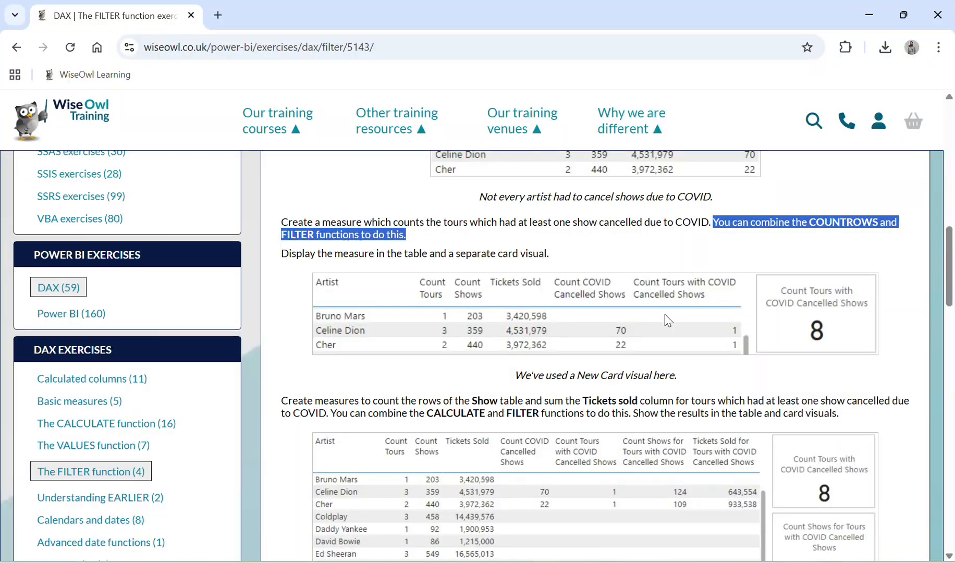
pyautogui.hotkey('alt', 'Tab')
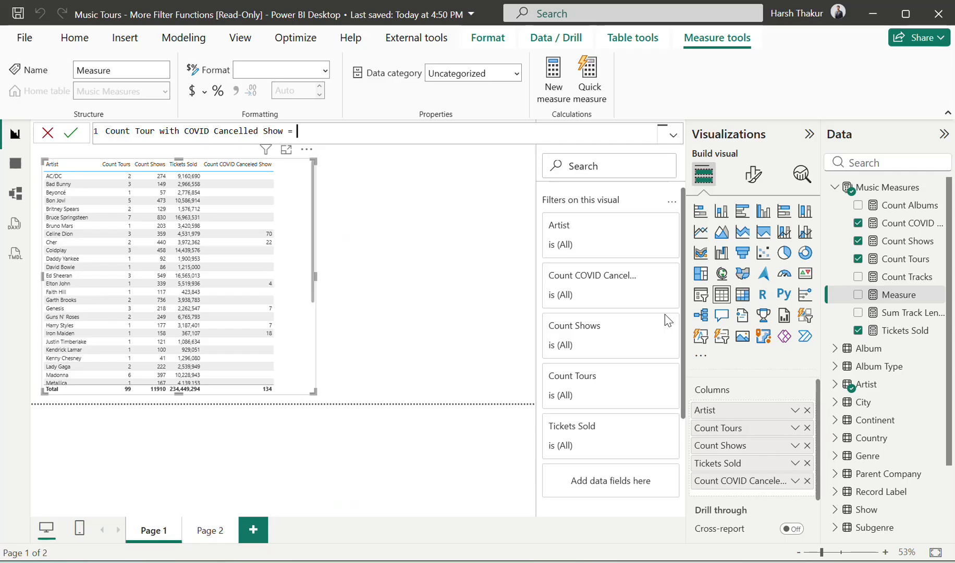
pyautogui.write('COU')
pyautogui.press('Down')
pyautogui.press('Down')
pyautogui.press('Down')
pyautogui.press('Down')
pyautogui.press('Down')
pyautogui.press('Down')
pyautogui.press('Down')
pyautogui.press('Down')
pyautogui.press('Down')
pyautogui.press('Down')
pyautogui.press('Down')
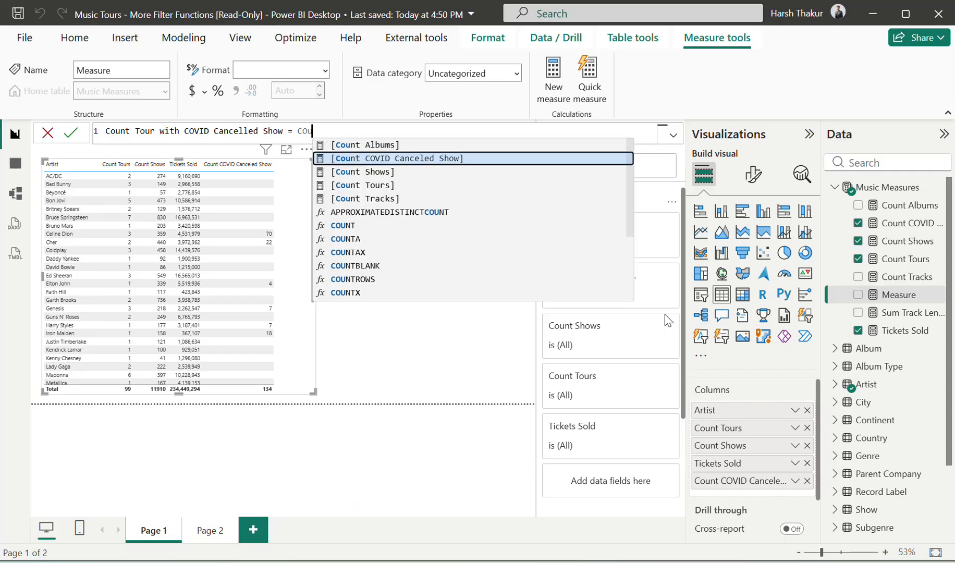
pyautogui.press('Up')
pyautogui.press('Tab')
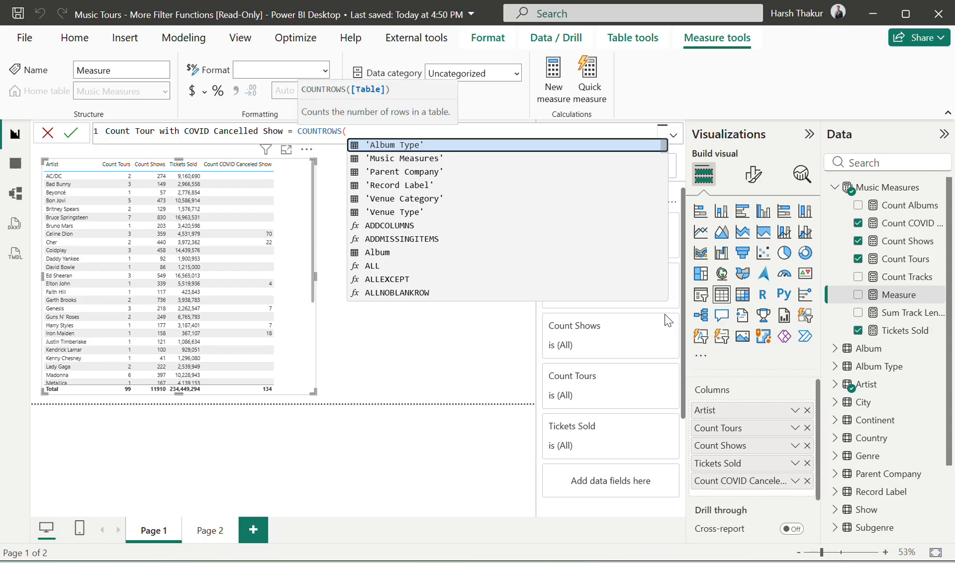
pyautogui.write('FIL')
pyautogui.press('Tab')
pyautogui.hotkey('alt', 'Tab')
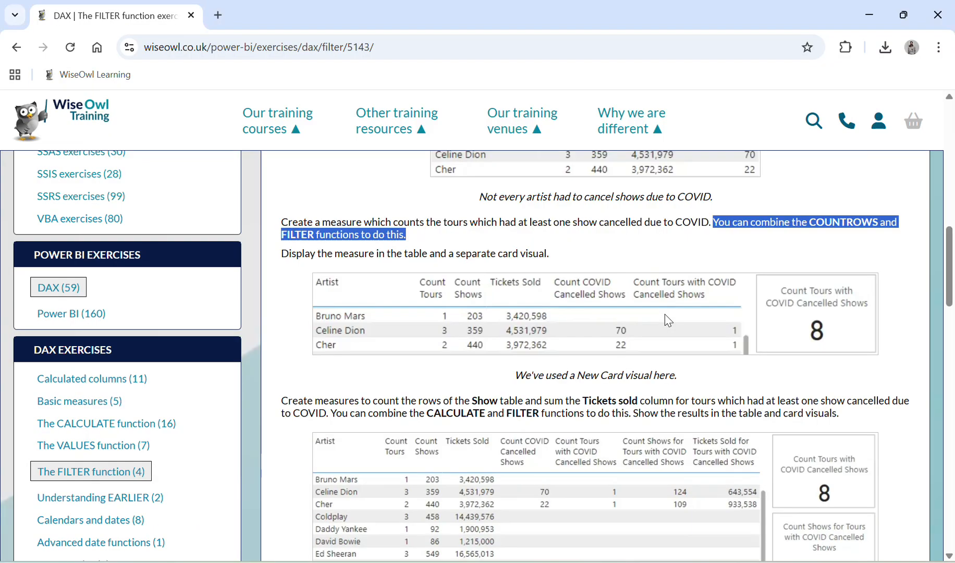
pyautogui.hotkey('alt', 'Tab')
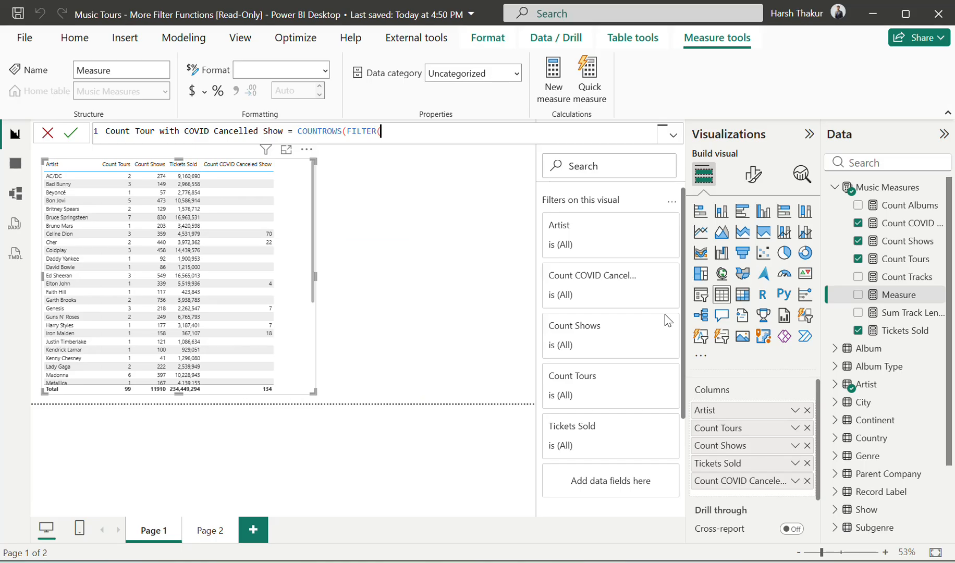
pyautogui.write('cou')
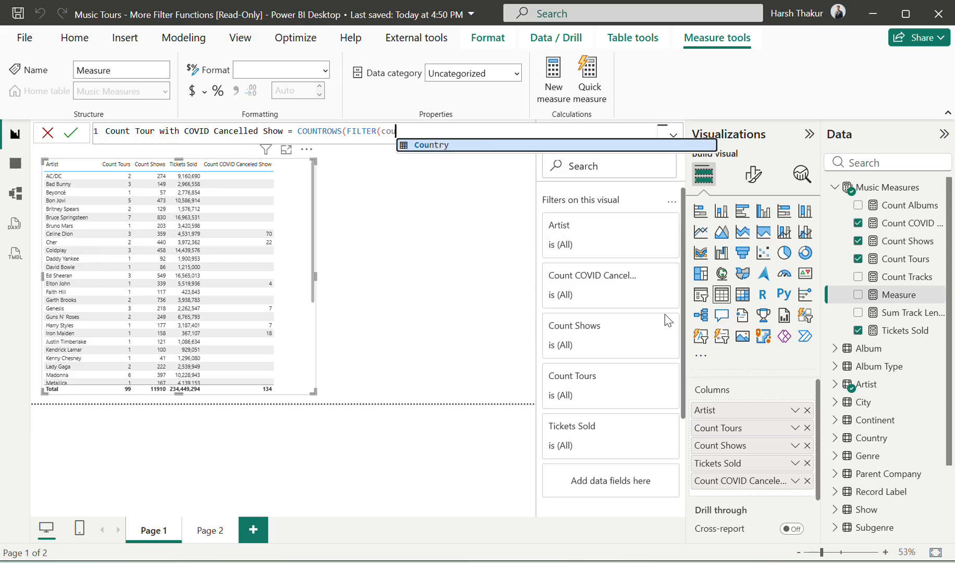
pyautogui.press('BackSpace')
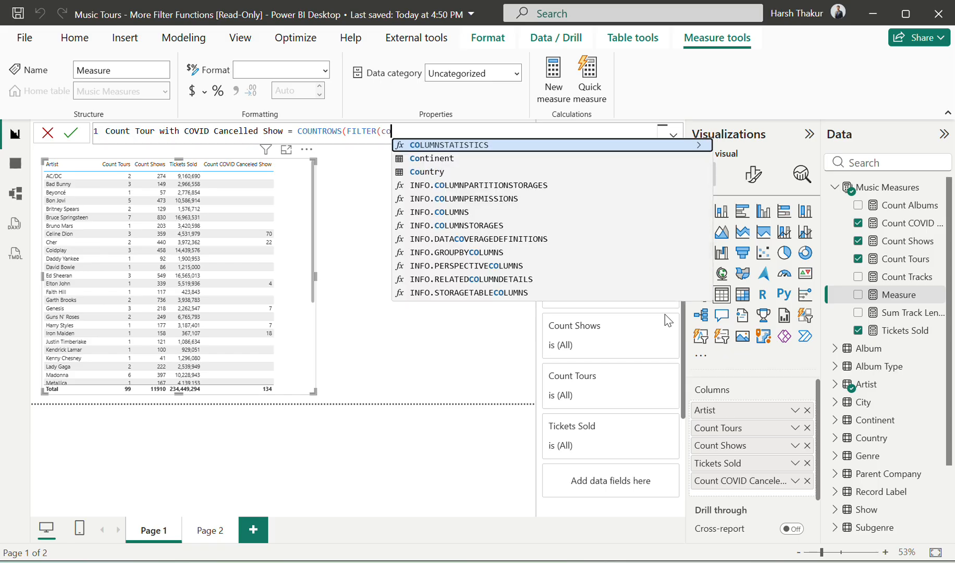
pyautogui.write('u')
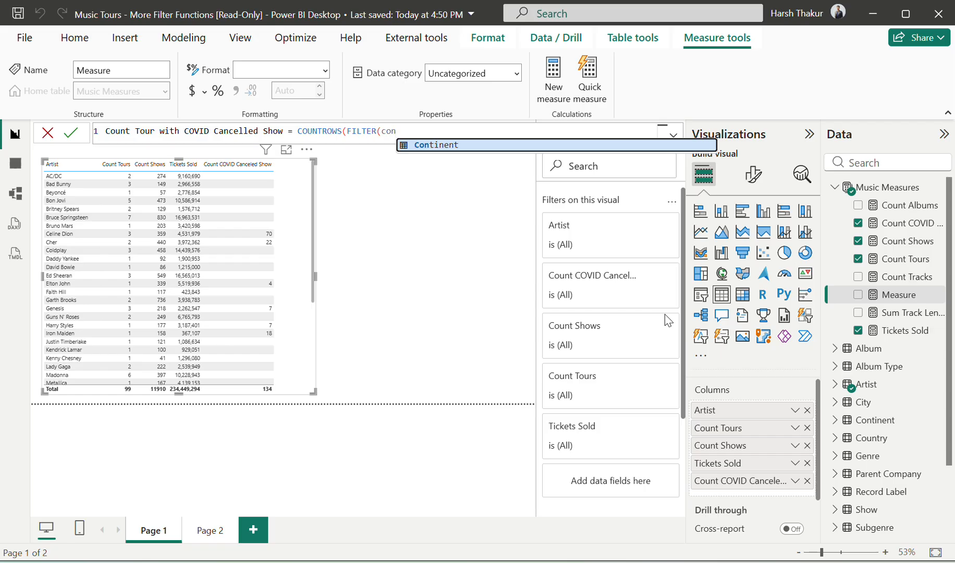
pyautogui.press('BackSpace')
pyautogui.press('BackSpace')
pyautogui.press('BackSpace')
pyautogui.press('BackSpace')
pyautogui.press('BackSpace')
pyautogui.press('BackSpace')
pyautogui.press('BackSpace')
pyautogui.press('BackSpace')
pyautogui.press('BackSpace')
pyautogui.press('BackSpace')
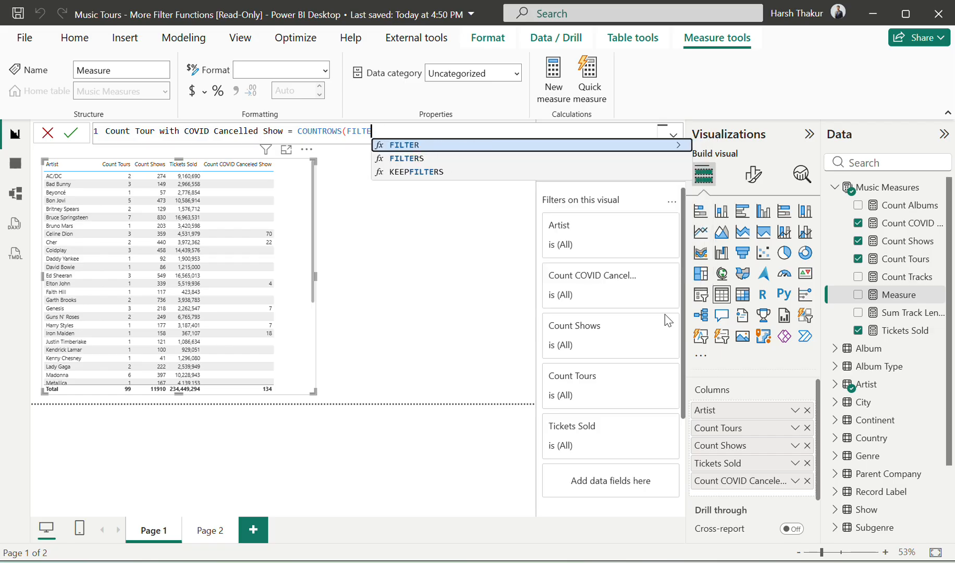
pyautogui.write('cou')
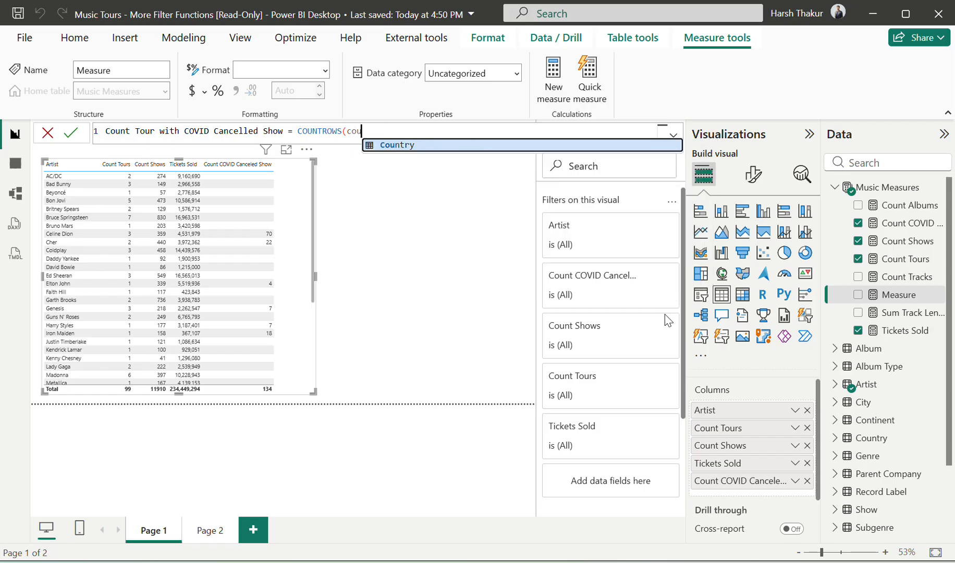
pyautogui.write('n')
pyautogui.press('BackSpace')
pyautogui.press('BackSpace')
pyautogui.press('BackSpace')
pyautogui.press('BackSpace')
pyautogui.press('BackSpace')
pyautogui.press('BackSpace')
pyautogui.press('BackSpace')
pyautogui.press('BackSpace')
pyautogui.press('BackSpace')
pyautogui.press('BackSpace')
pyautogui.press('BackSpace')
pyautogui.press('BackSpace')
pyautogui.press('BackSpace')
pyautogui.press('BackSpace')
# Begin the measure's formula with CALCULATE, using the Count Tours measure as its expression
pyautogui.write('Cal')
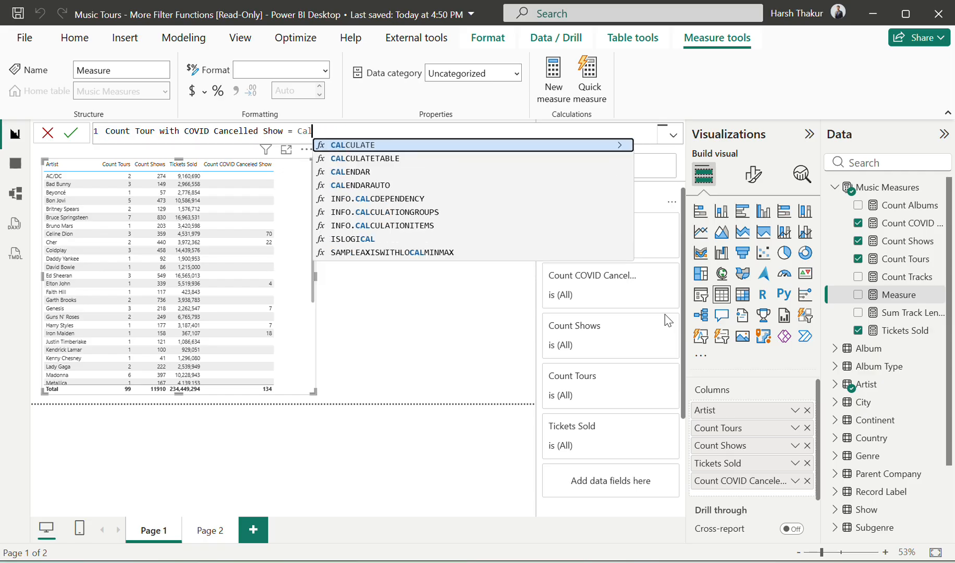
pyautogui.press('Tab')
pyautogui.write('cou')
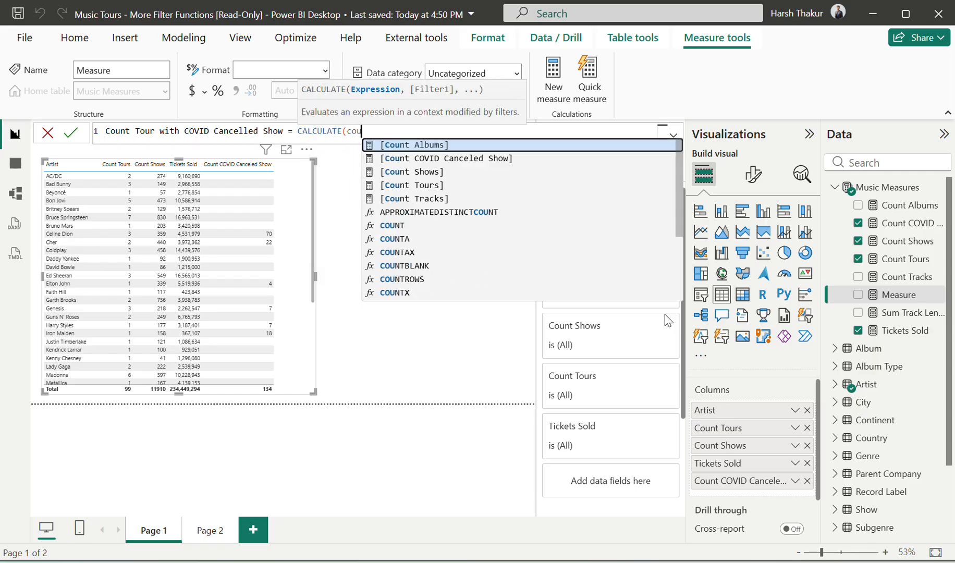
pyautogui.press('Down')
pyautogui.press('Tab')
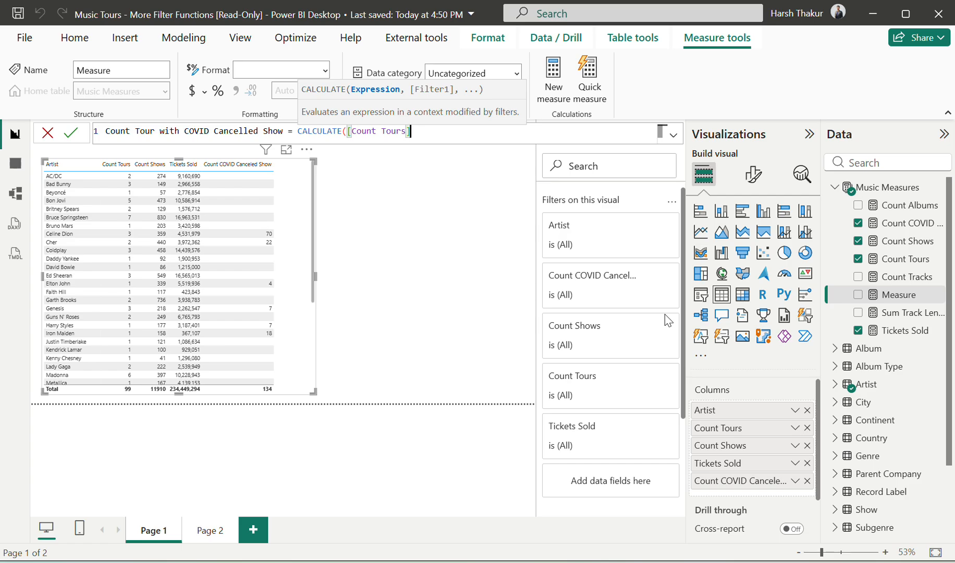
pyautogui.write(',')
# Reread the task on the exercise page, then add CONTAINSSTRING as the filter argument of CALCULATE
pyautogui.hotkey('alt', 'Tab')
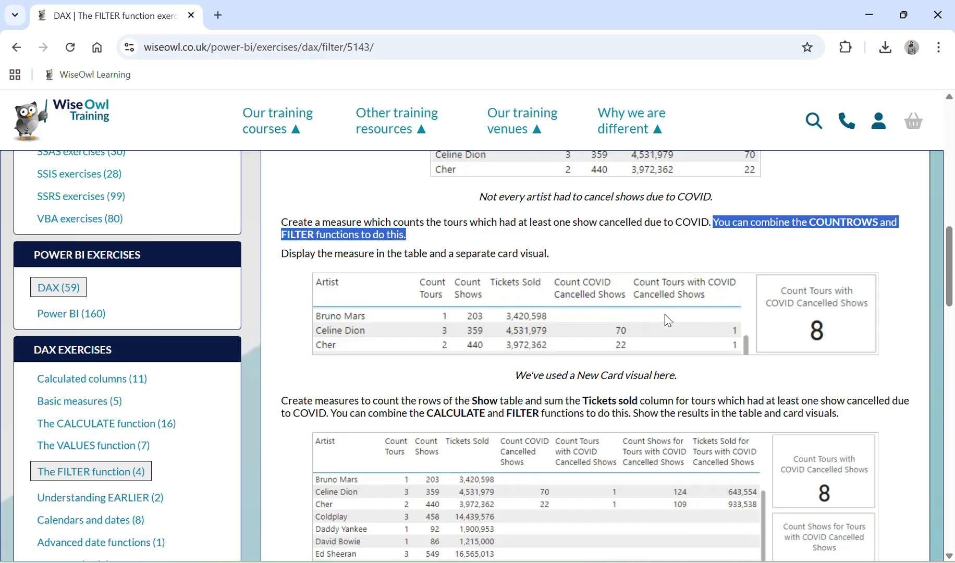
pyautogui.hotkey('alt', 'Tab')
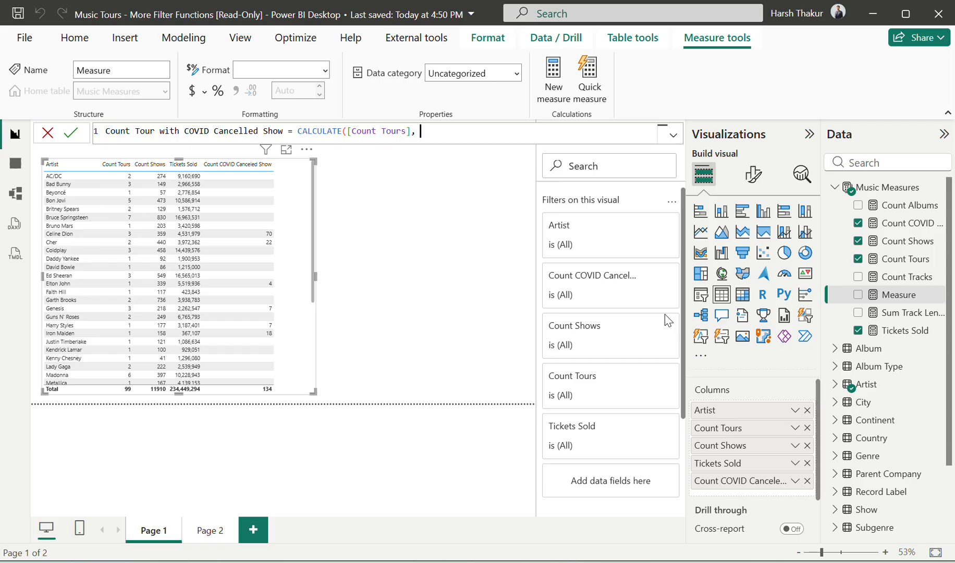
pyautogui.write('con')
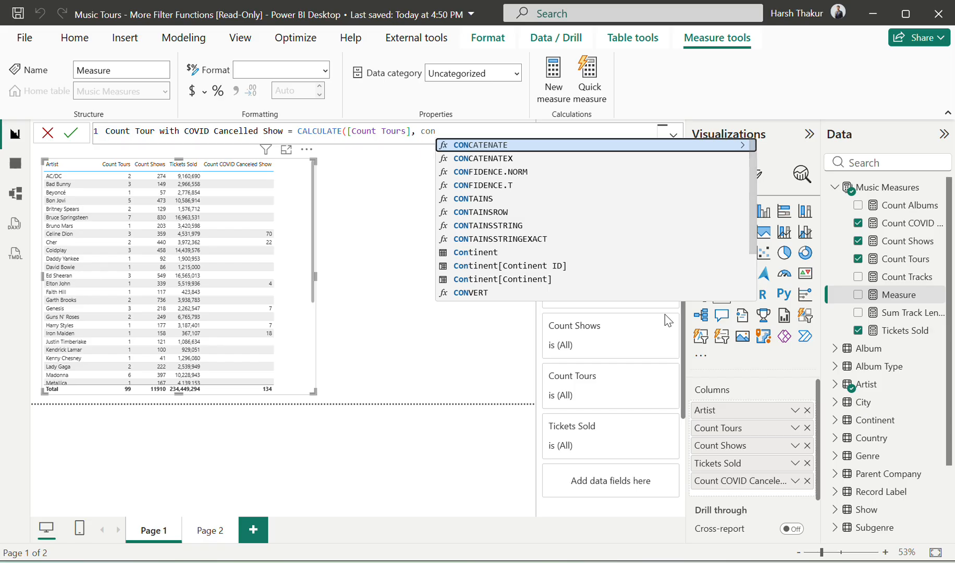
pyautogui.press('Down')
pyautogui.press('Down')
pyautogui.press('Down')
pyautogui.press('Down')
pyautogui.press('Down')
pyautogui.press('Down')
pyautogui.press('Tab')
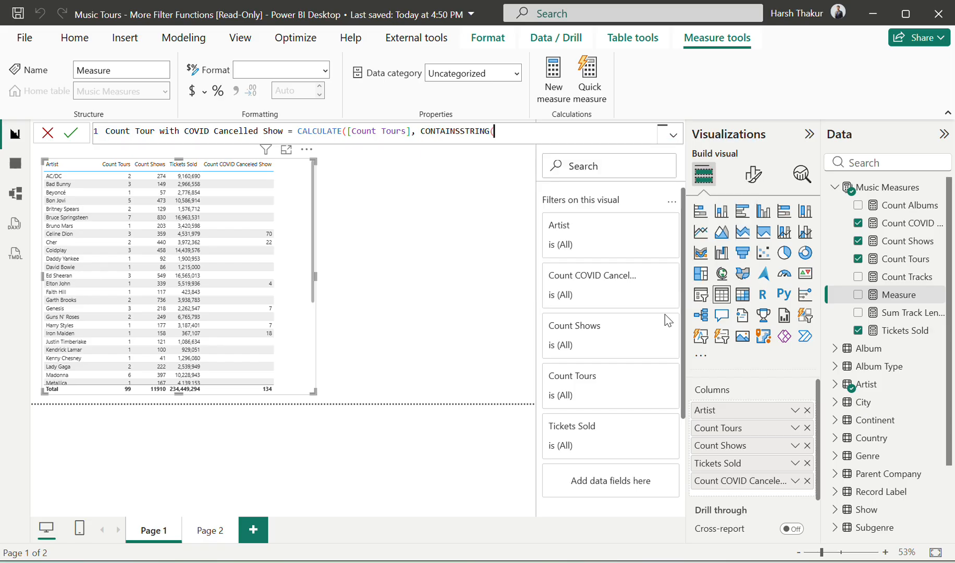
pyautogui.write('tour')
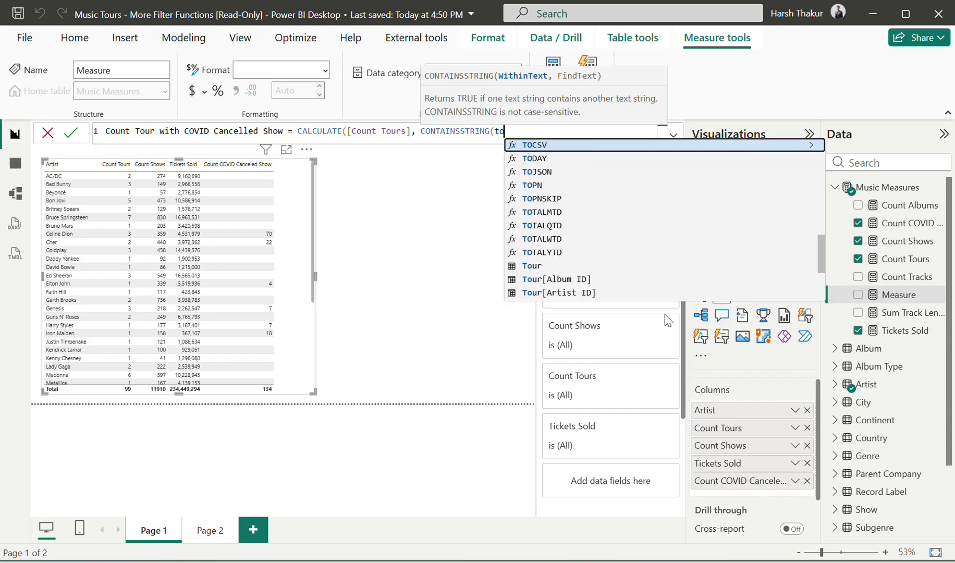
pyautogui.press('Down')
pyautogui.press('Down')
pyautogui.press('Down')
pyautogui.press('Down')
pyautogui.press('Down')
pyautogui.press('Down')
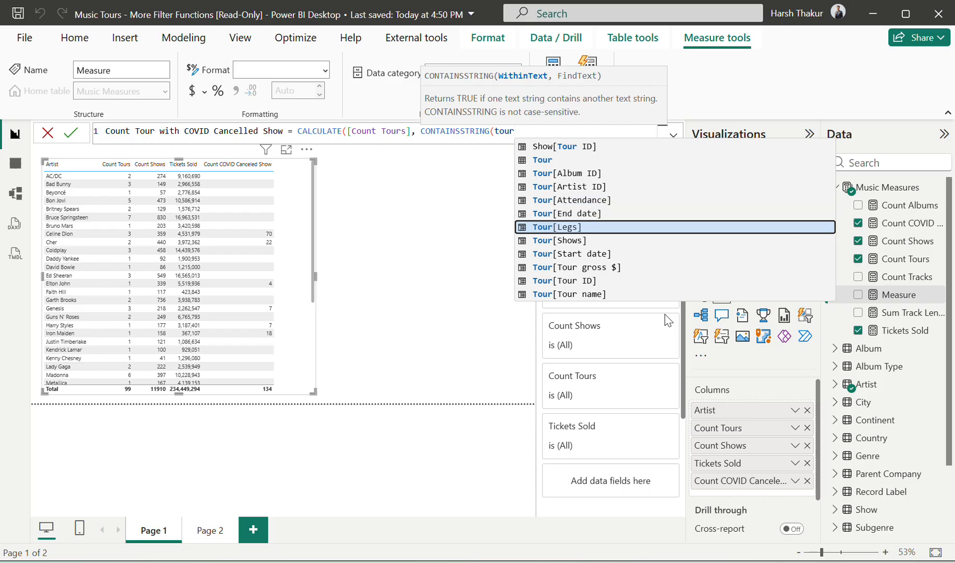
pyautogui.hotkey('alt', 'Tab')
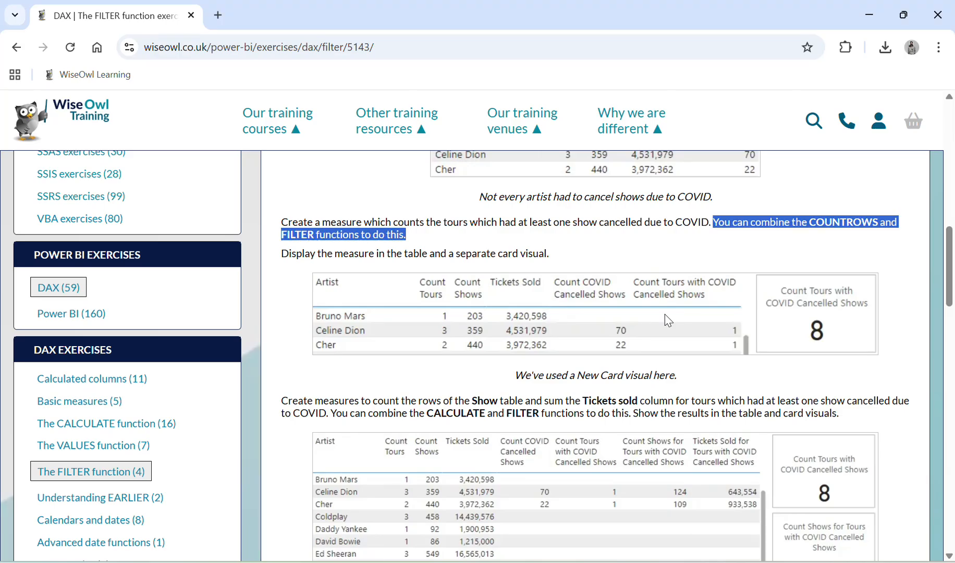
pyautogui.hotkey('alt', 'Tab')
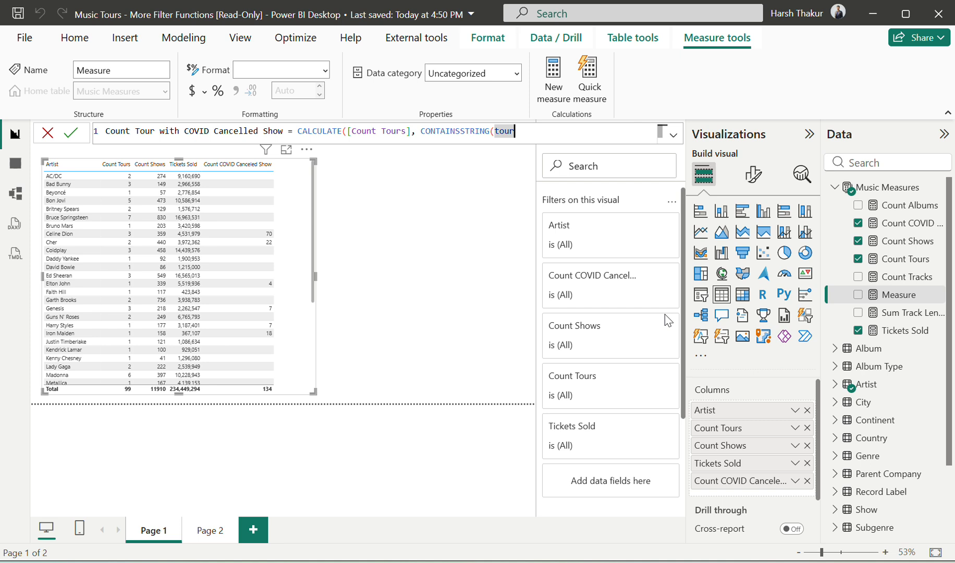
pyautogui.press('BackSpace')
pyautogui.press('Down')
pyautogui.press('Down')
pyautogui.press('Down')
pyautogui.press('Down')
pyautogui.press('Down')
pyautogui.press('Down')
pyautogui.press('Down')
pyautogui.press('Down')
pyautogui.press('Down')
pyautogui.press('Down')
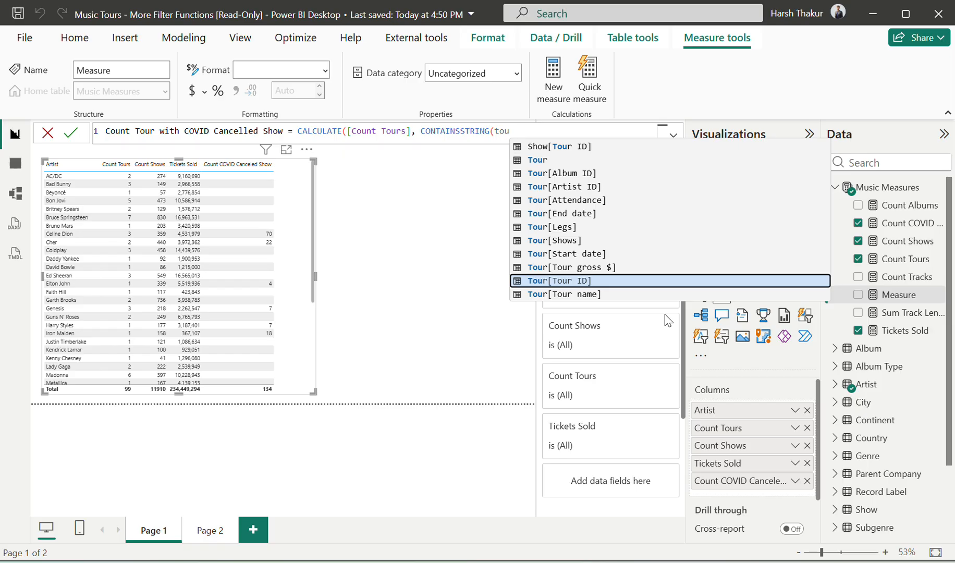
pyautogui.press('Down')
pyautogui.press('Down')
pyautogui.press('Down')
pyautogui.press('Down')
pyautogui.press('Down')
pyautogui.press('BackSpace')
pyautogui.press('BackSpace')
pyautogui.press('BackSpace')
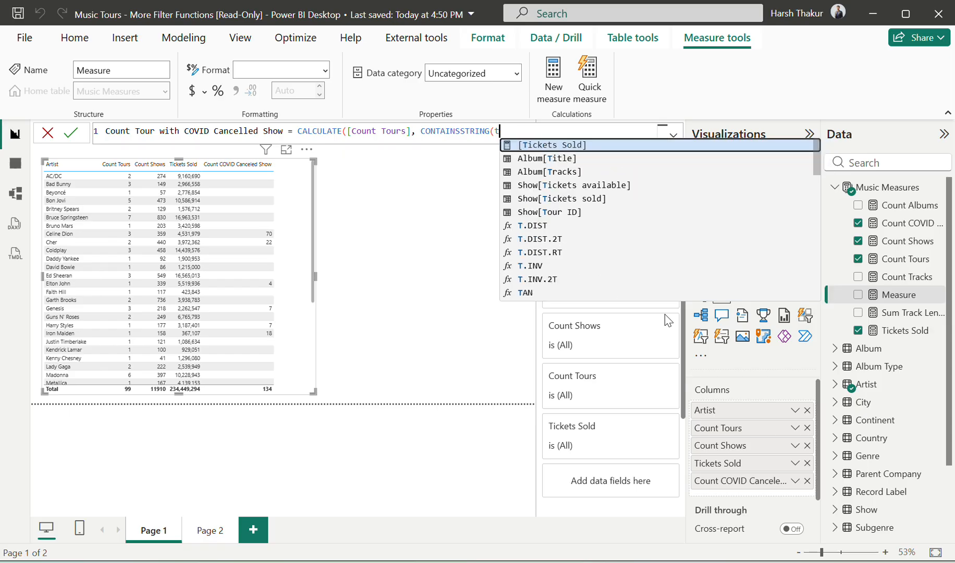
# Try filtering with Show[Cancellation reason] = "COVID" inside CONTAINSSTRING, close both functions and commit the measure
pyautogui.write('reas')
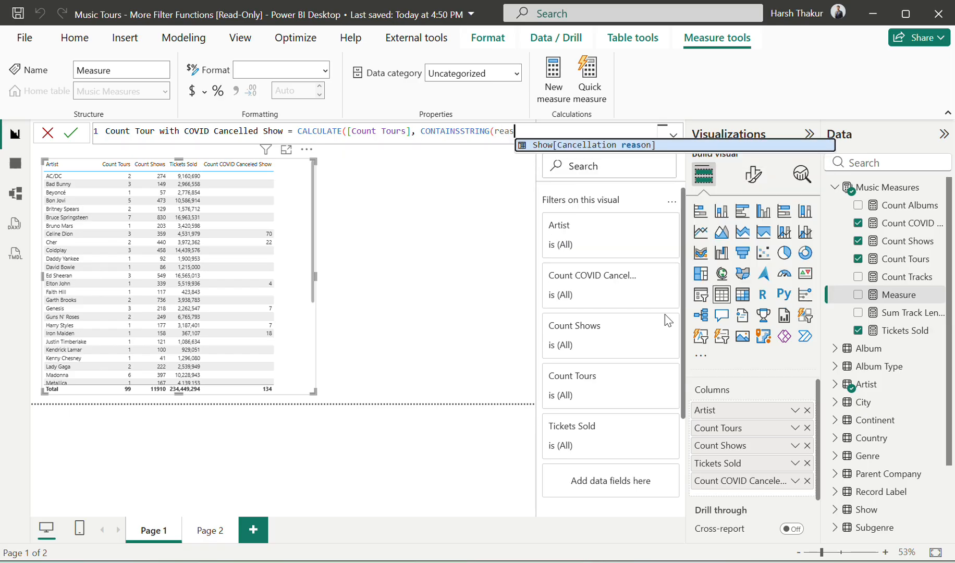
pyautogui.press('Tab')
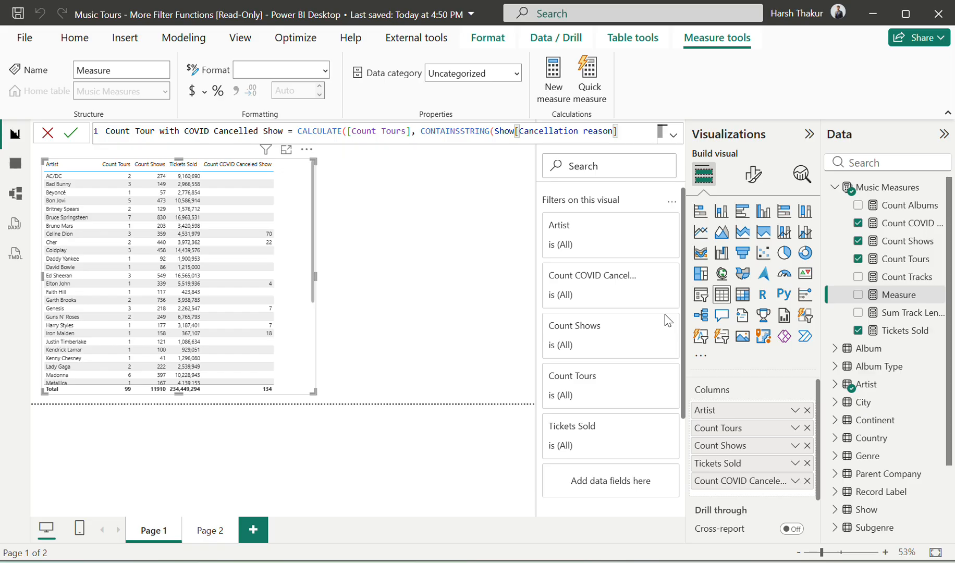
pyautogui.write('= "COVI')
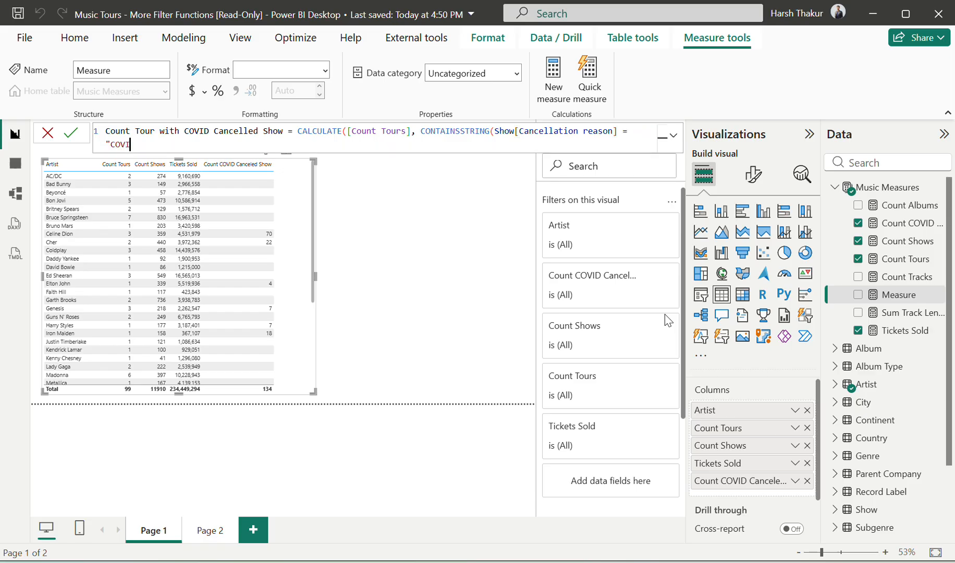
pyautogui.write('D"))')
pyautogui.press('Return')
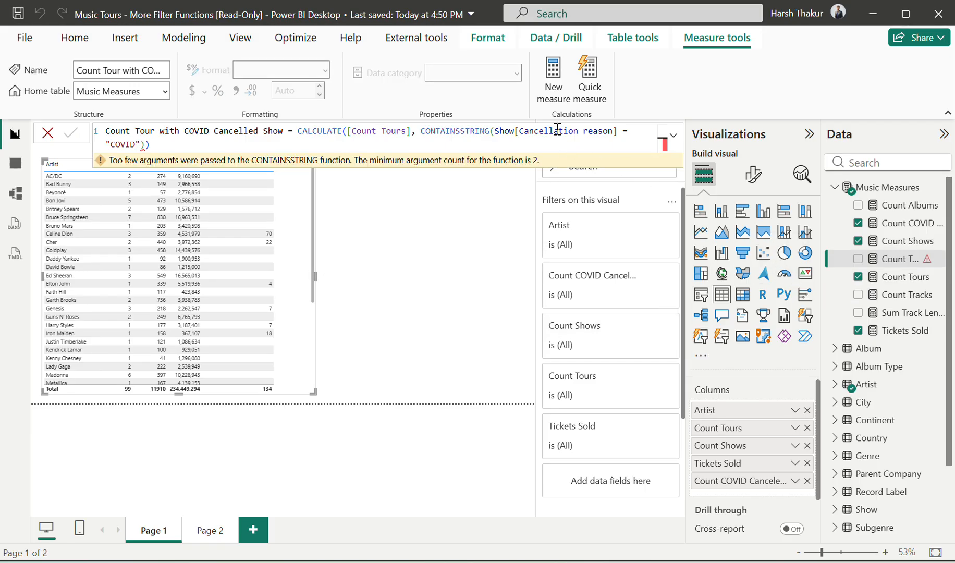
# Try fixing the formula by relocating a closing parenthesis to after [Count Tours] or after Show[Cancellation reason]
pyautogui.click(350, 146)
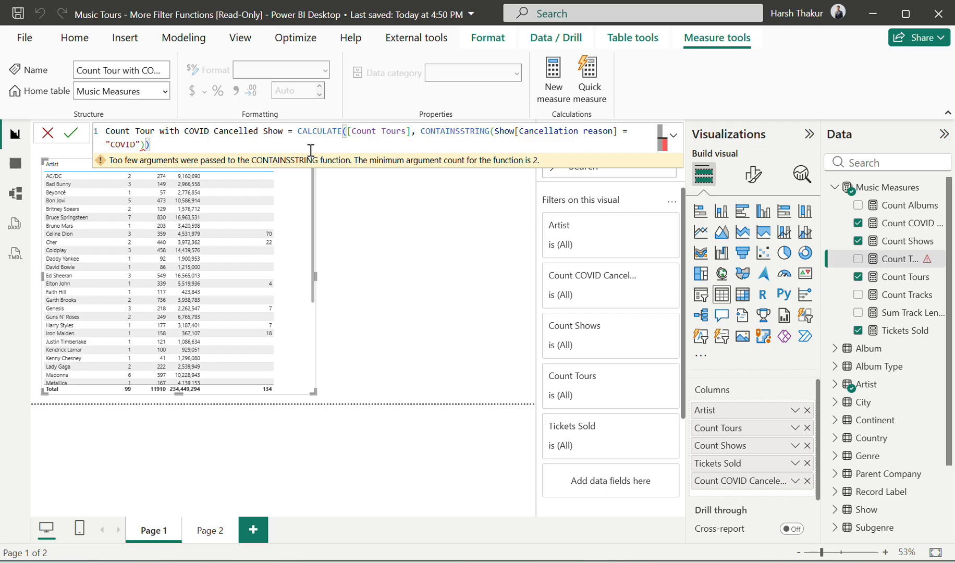
pyautogui.press('BackSpace')
pyautogui.click(411, 131)
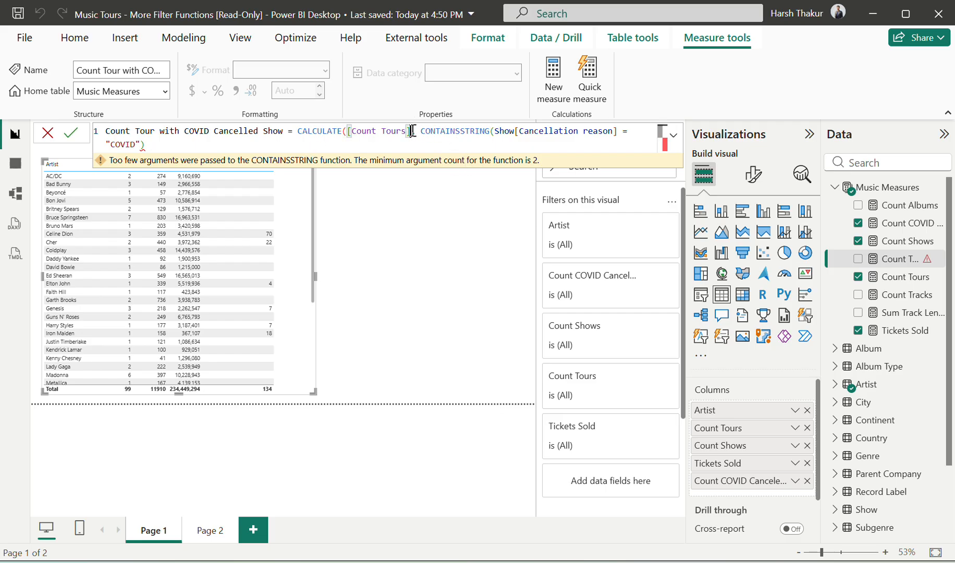
pyautogui.write(',')
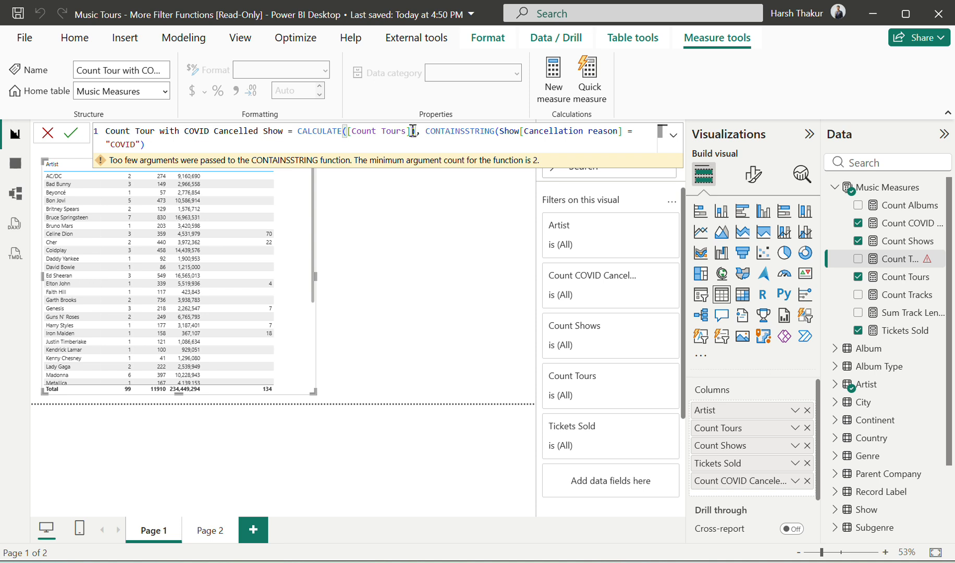
pyautogui.write(')')
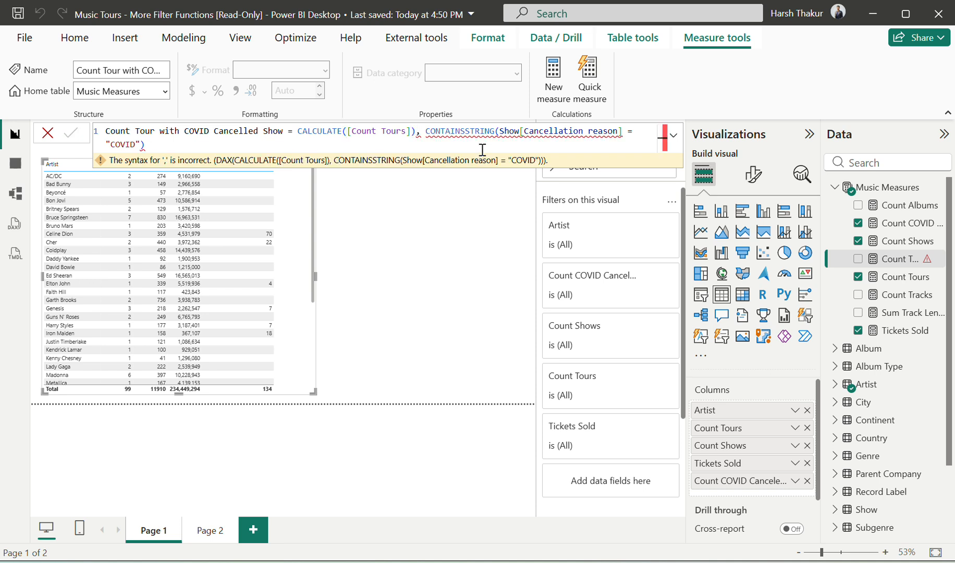
pyautogui.click(419, 131)
pyautogui.press('BackSpace')
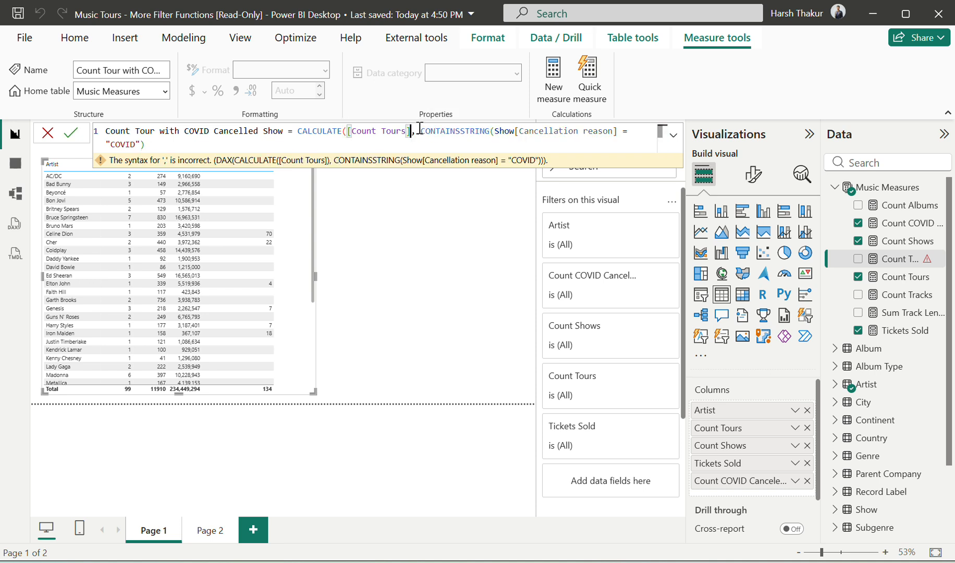
pyautogui.click(617, 131)
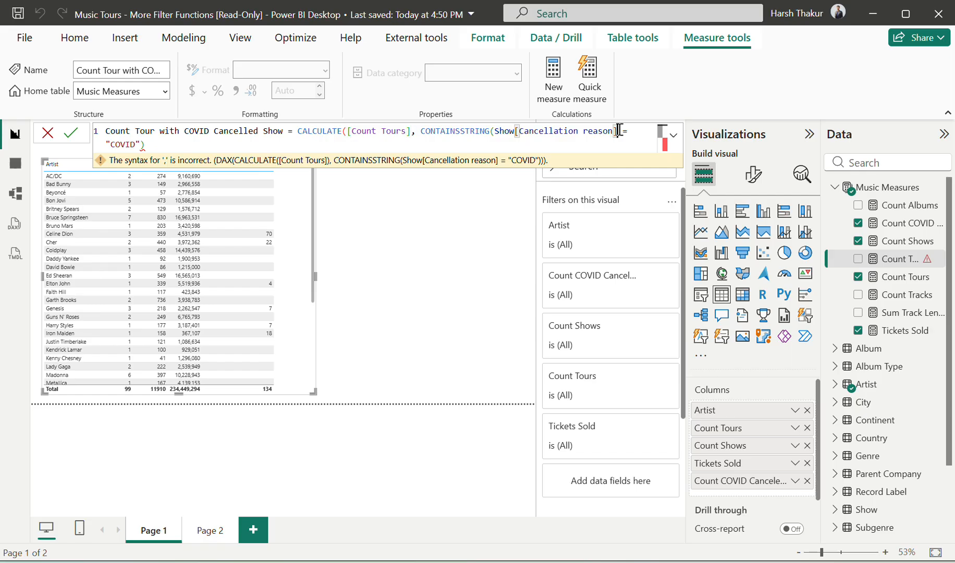
pyautogui.write(')')
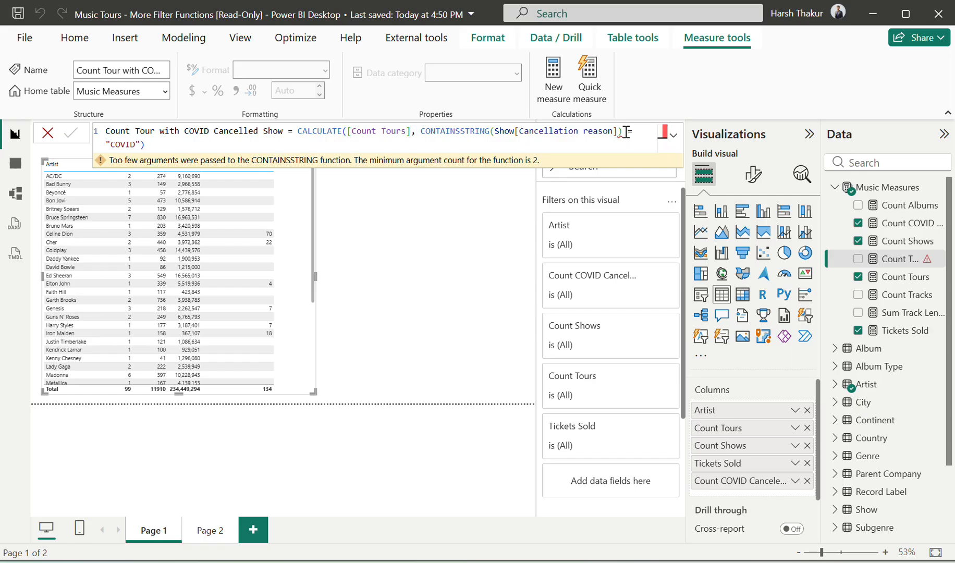
pyautogui.press('BackSpace')
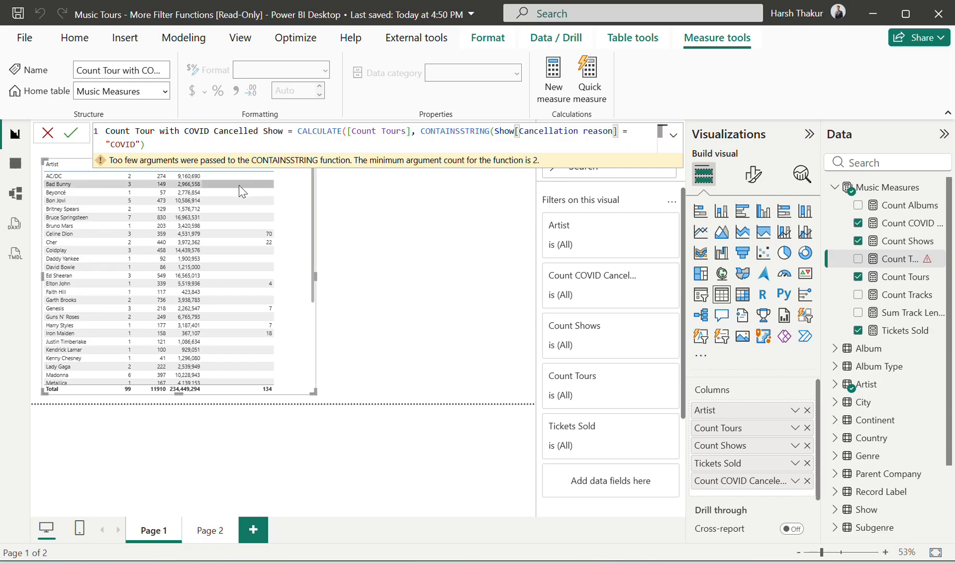
# Restore both closing parentheses after "COVID" and remove the space before CONTAINSSTRING
pyautogui.click(179, 141)
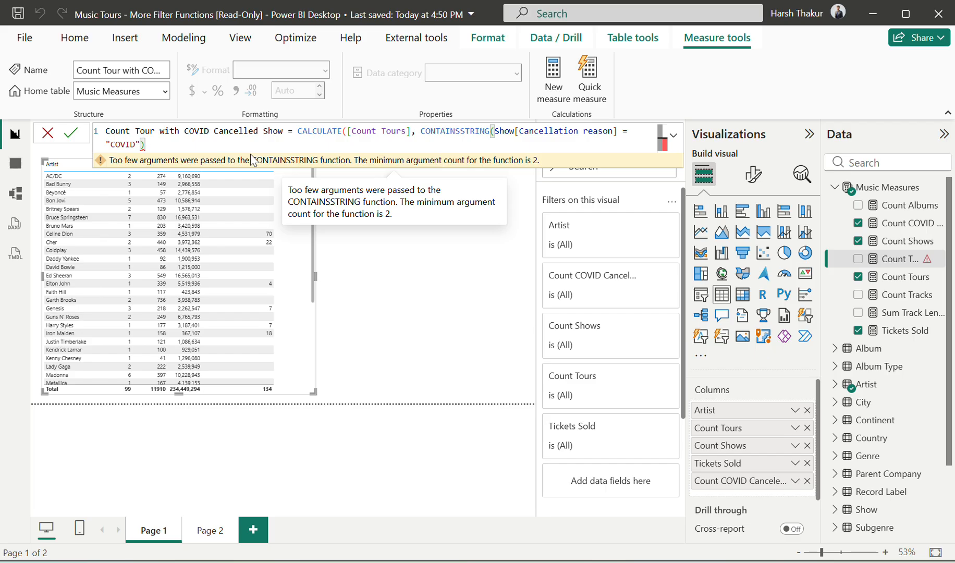
pyautogui.press('BackSpace')
pyautogui.write('))')
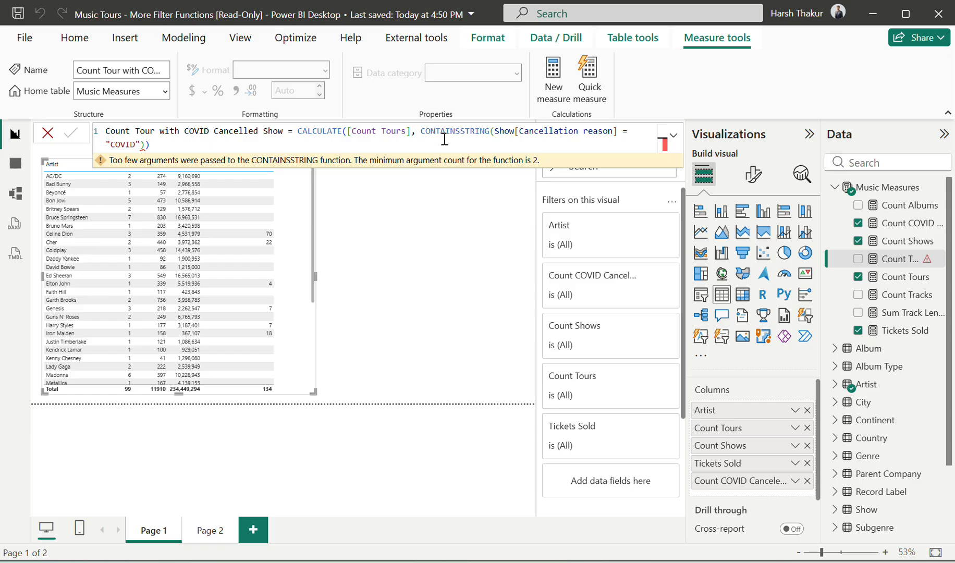
pyautogui.click(419, 131)
pyautogui.press('BackSpace')
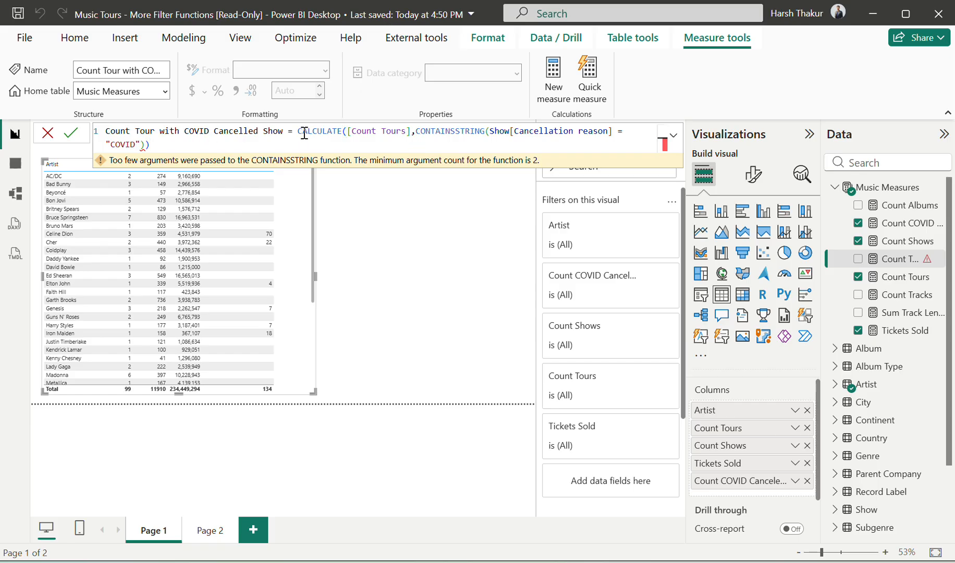
# Replace the measure's whole expression with COUNTROWS around a FILTER over the Tour table
pyautogui.moveTo(300, 131); pyautogui.dragTo(426, 207)
pyautogui.write('coun')
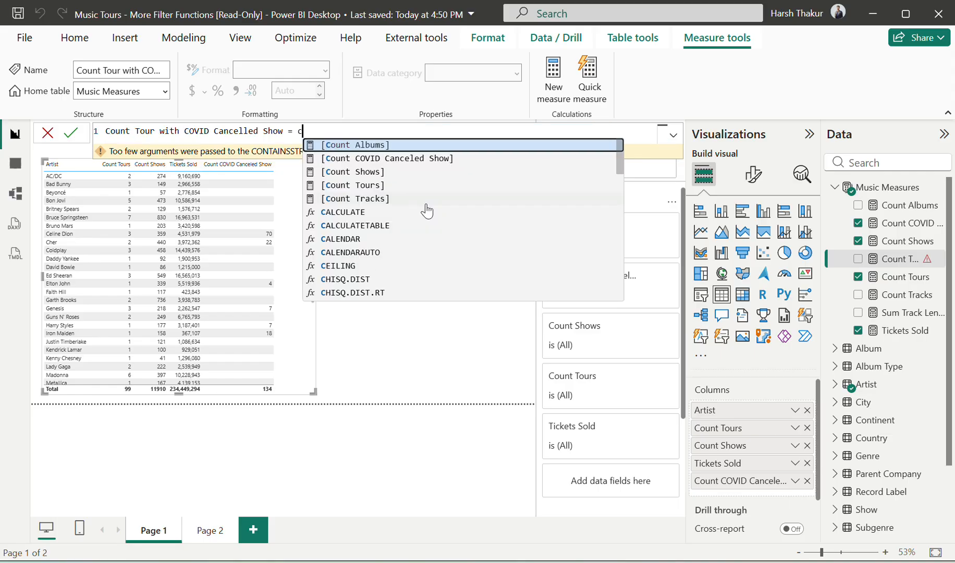
pyautogui.write('trows(')
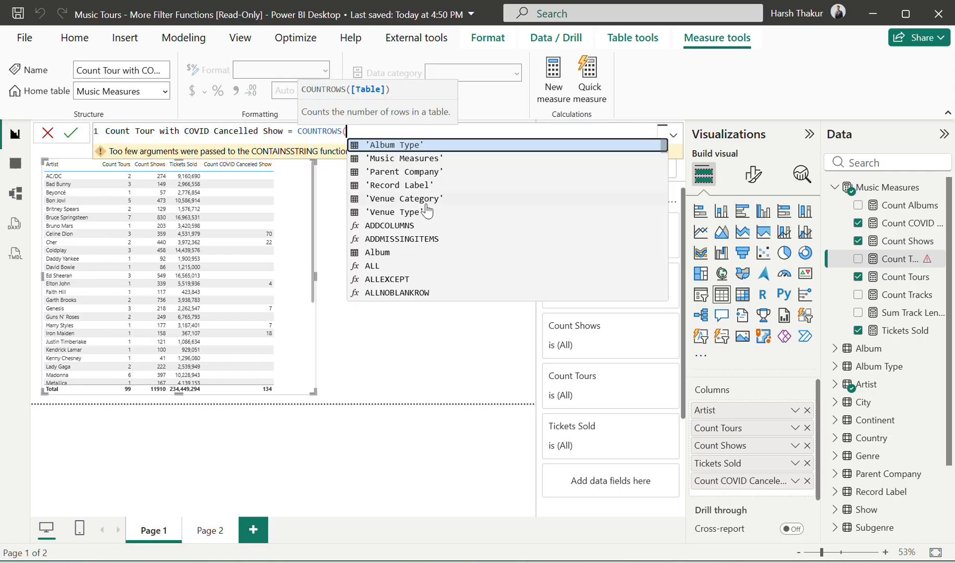
pyautogui.write('filter(')
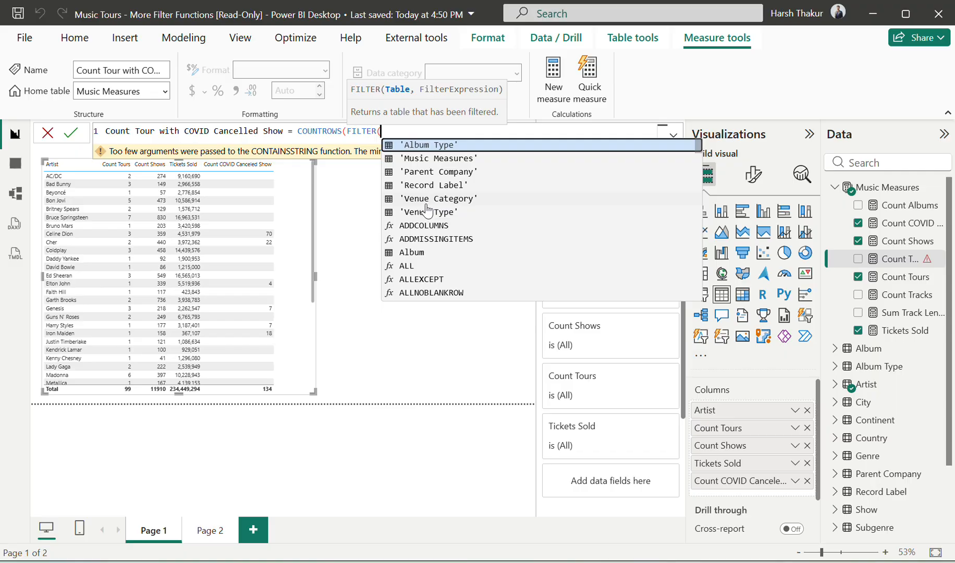
pyautogui.write('cou')
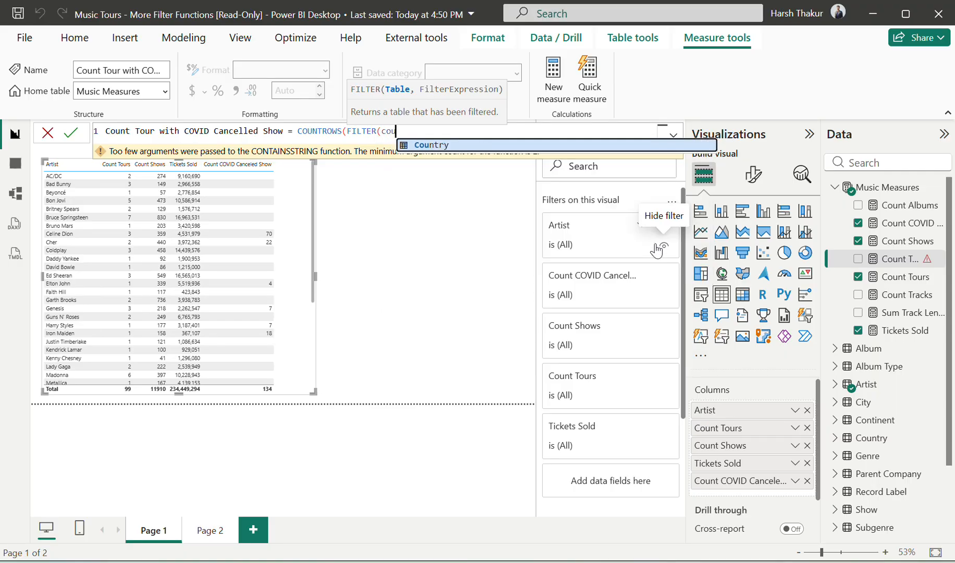
pyautogui.press('BackSpace')
pyautogui.press('BackSpace')
pyautogui.press('Escape')
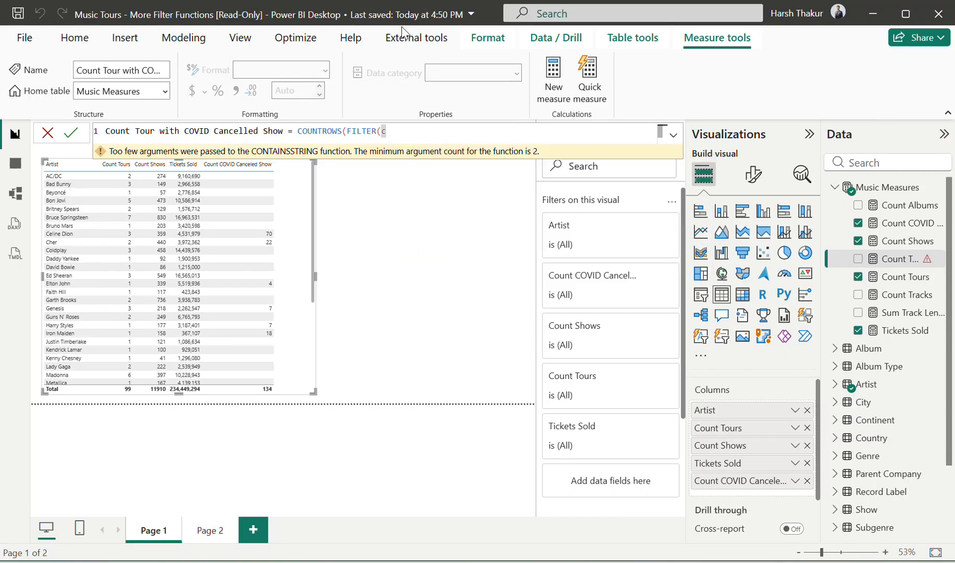
pyautogui.press('BackSpace')
pyautogui.write('Tour')
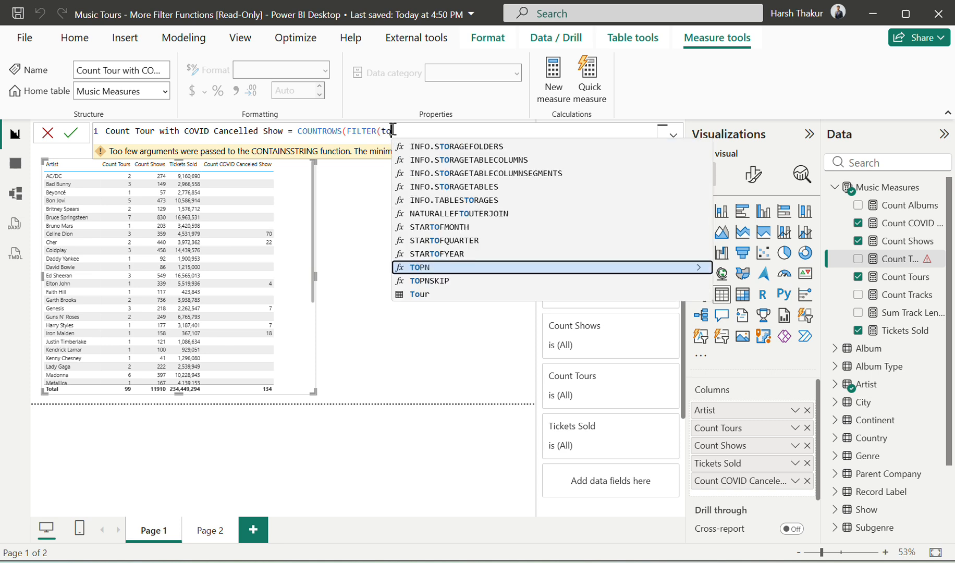
pyautogui.write(',')
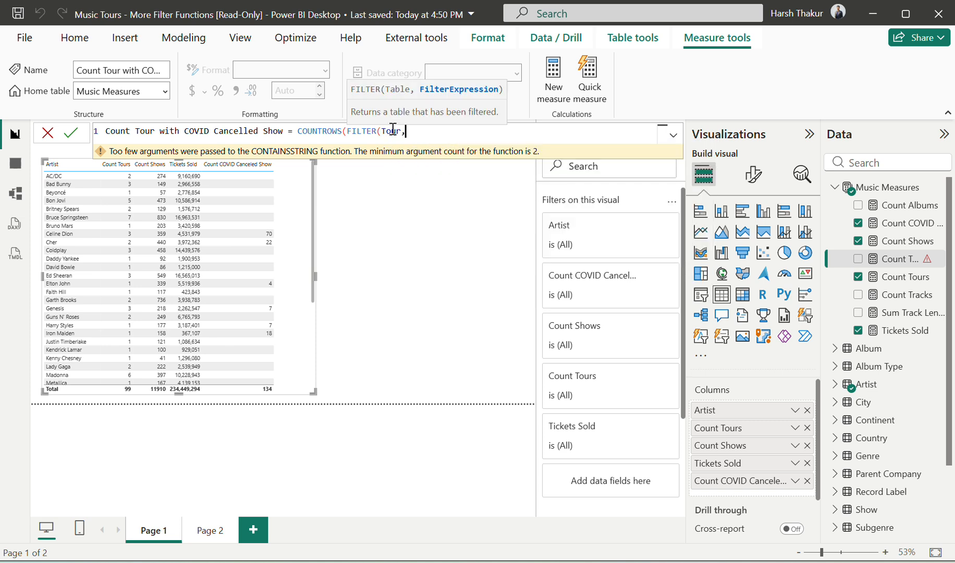
# Add the filter condition [Count COVID Canceled Show] > 0 on a new line, close both functions and commit the measure
pyautogui.hotkey('shift', 'Return')
pyautogui.write('coun')
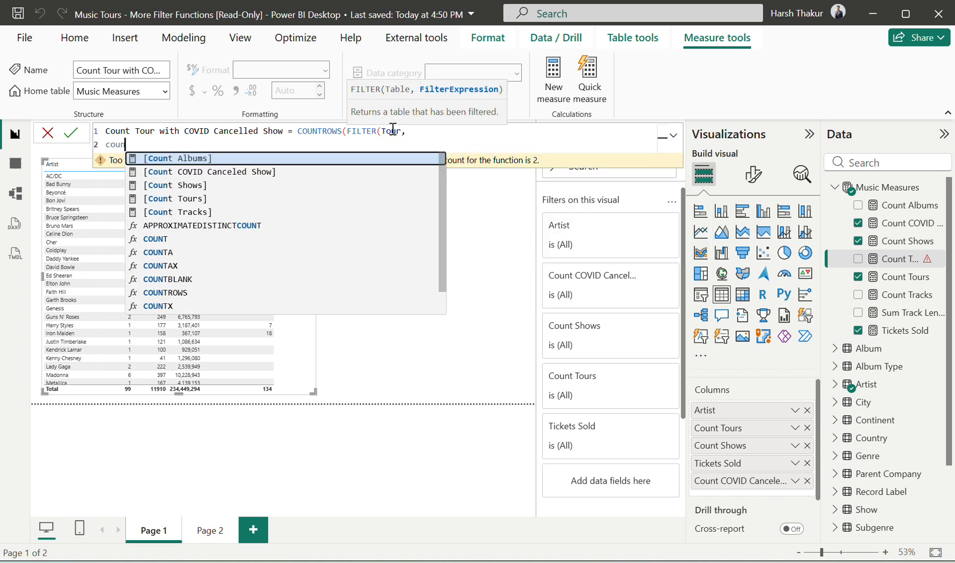
pyautogui.press('Down')
pyautogui.press('Tab')
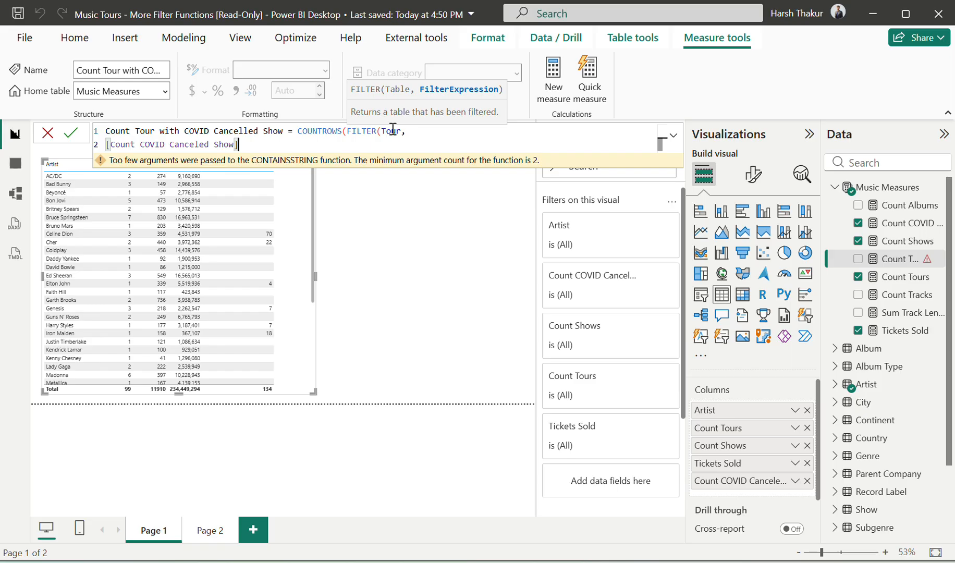
pyautogui.write('> 0))')
pyautogui.press('Return')
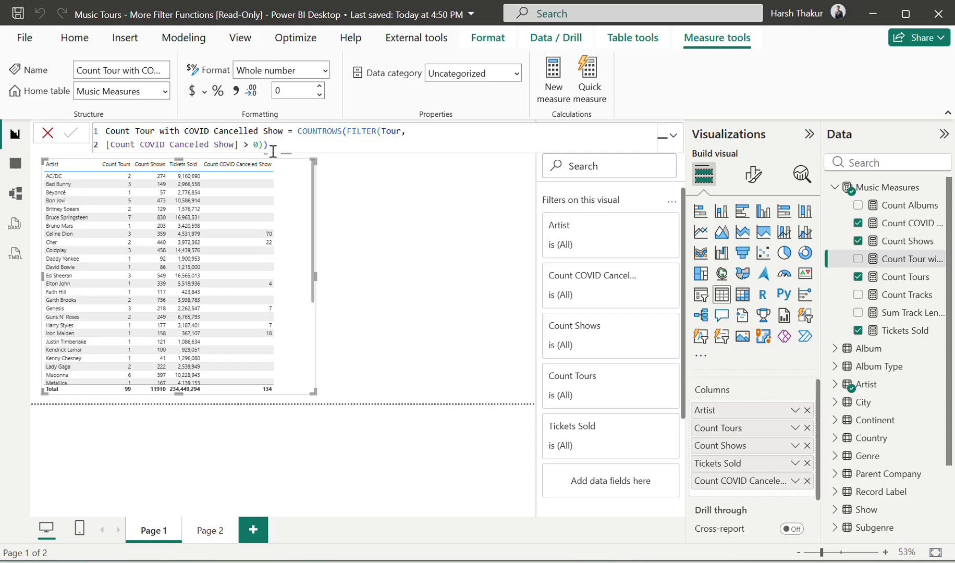
# Add the Count Tour with COVID Cancelled Show measure to the artist table and widen the table to fit the new column
pyautogui.moveTo(892, 259); pyautogui.dragTo(770, 494)
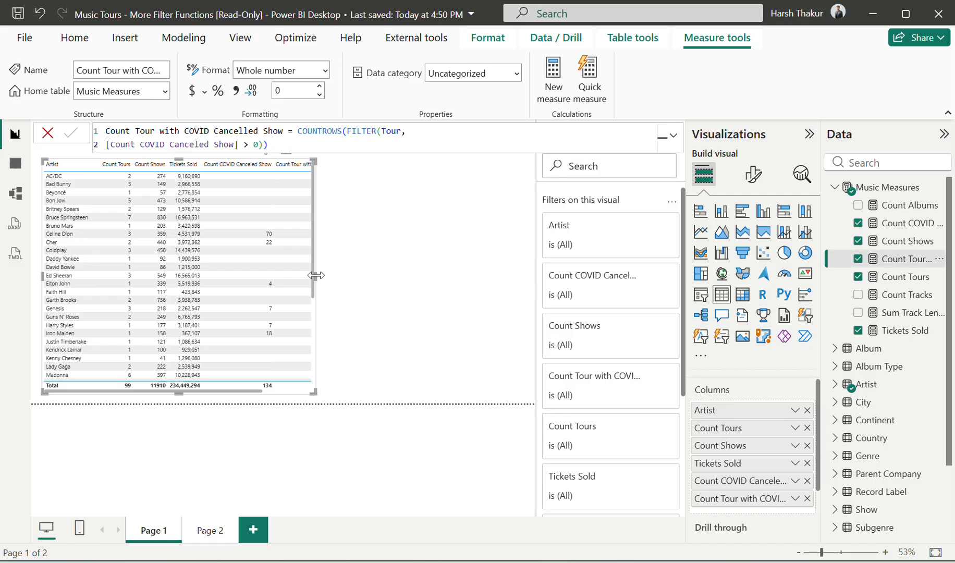
pyautogui.moveTo(315, 275); pyautogui.dragTo(380, 292)
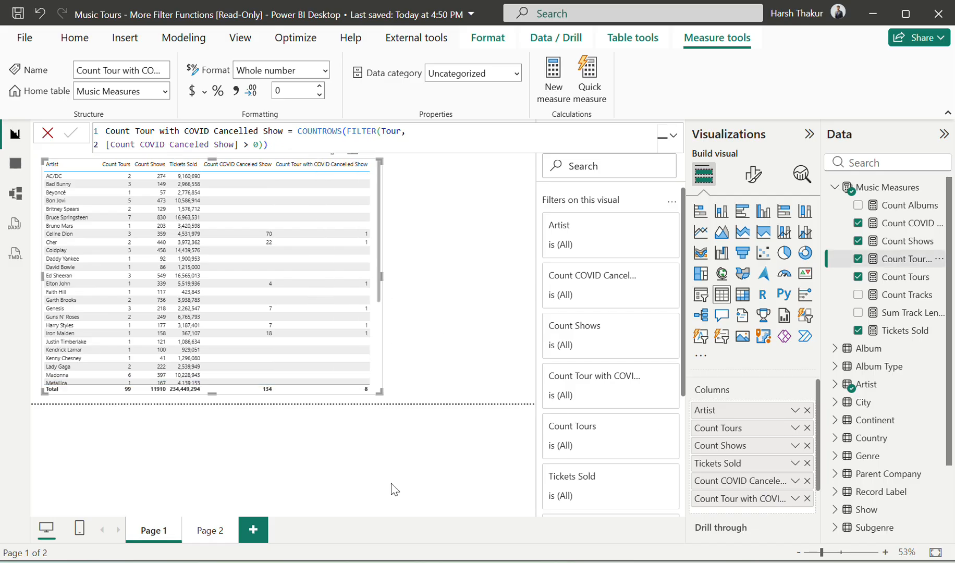
# Switch to the exercise page in the browser to compare the table with the sample and read the following task
pyautogui.hotkey('alt', 'Tab')
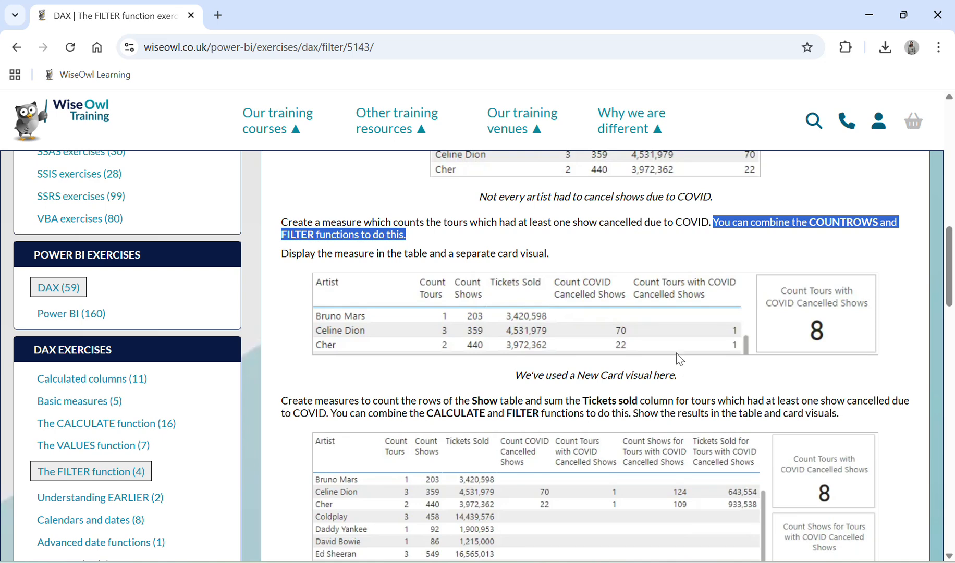
pyautogui.scroll(-1, 673, 348)
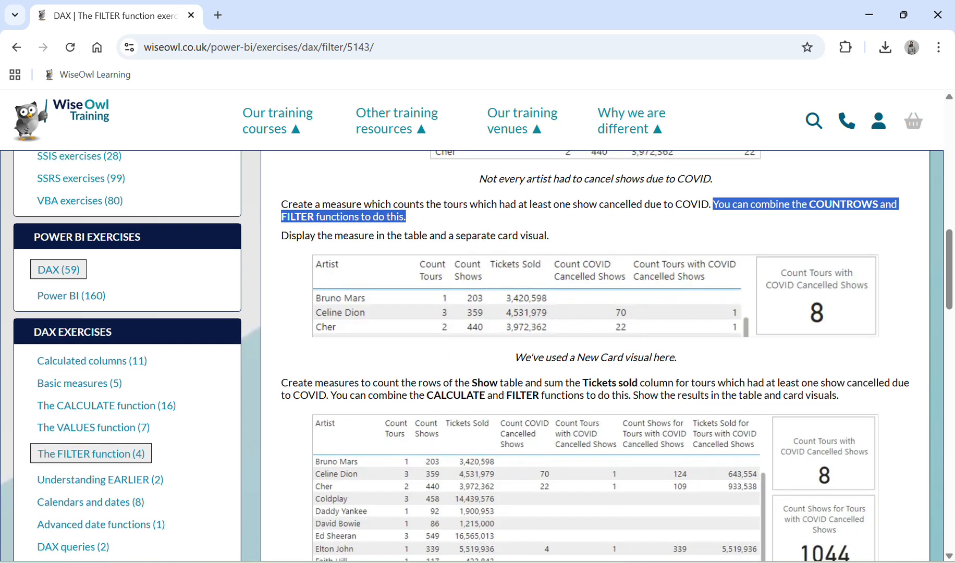
# Insert a separate table visual beside the artist table showing Count Tour with COVID Cancelled Show, and narrow its column so the heading wraps
pyautogui.hotkey('alt', 'Tab')
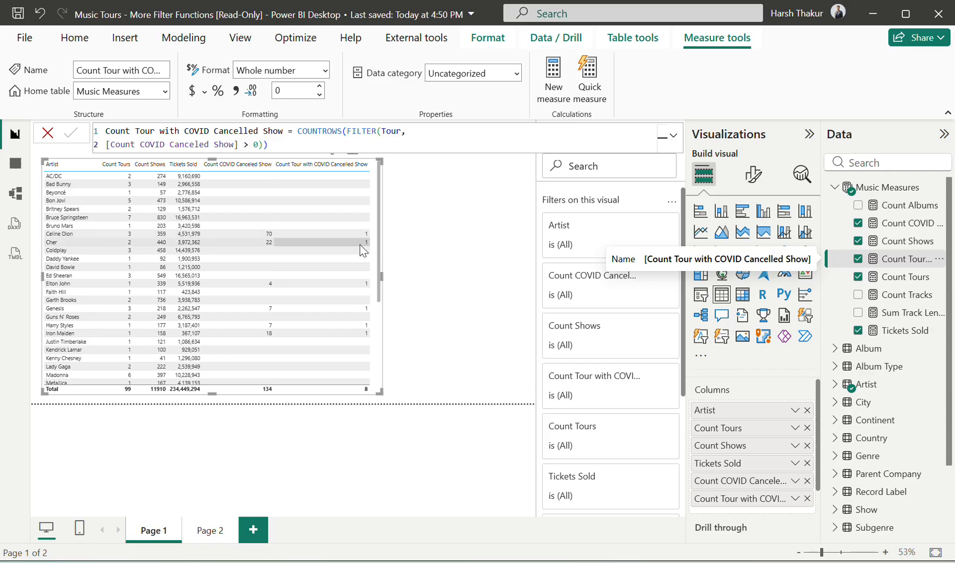
pyautogui.click(458, 245)
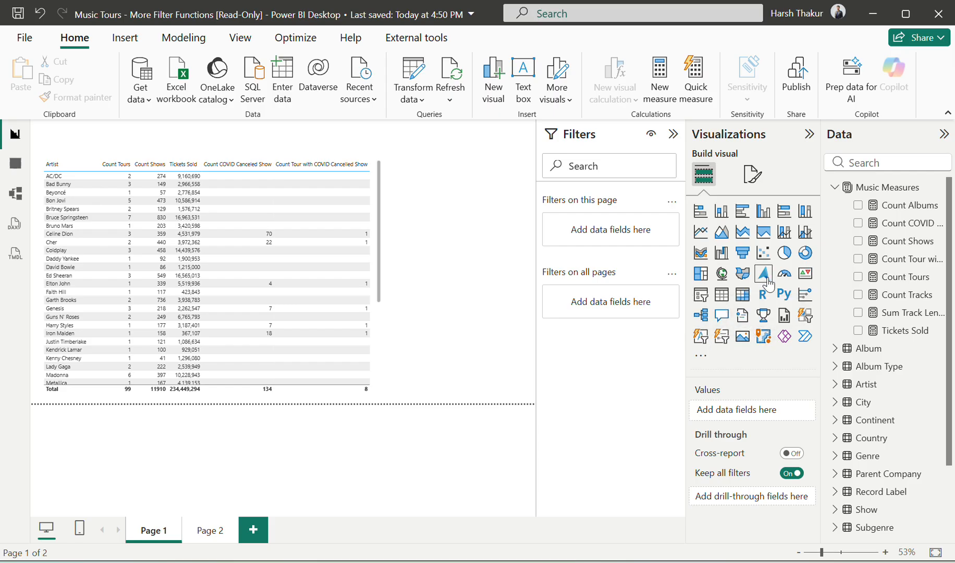
pyautogui.click(720, 296)
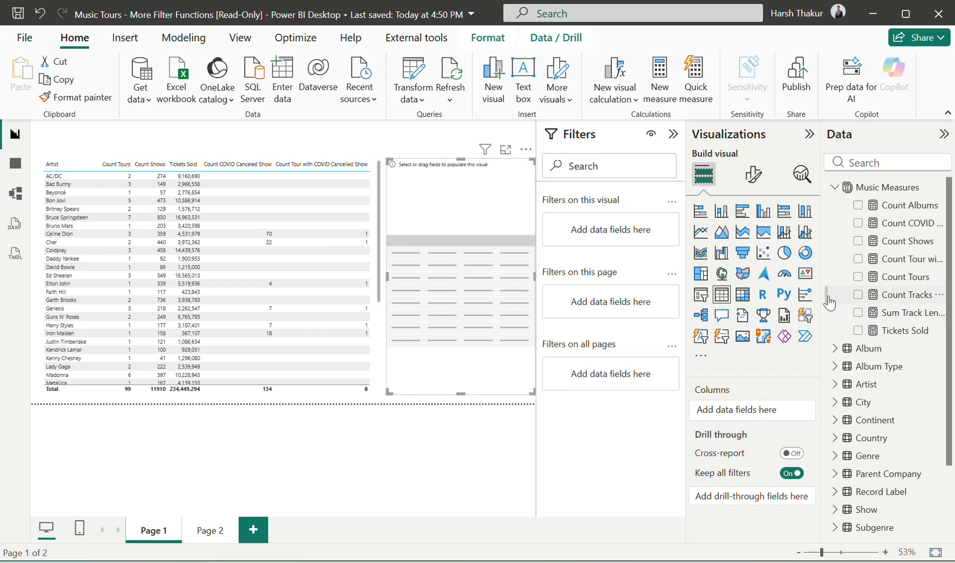
pyautogui.click(372, 392)
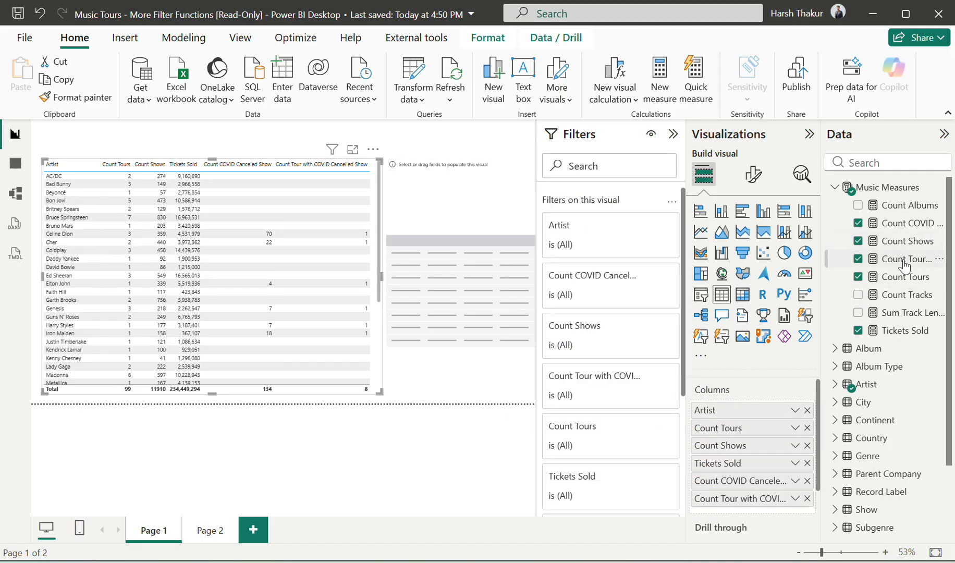
pyautogui.moveTo(898, 266); pyautogui.dragTo(501, 309)
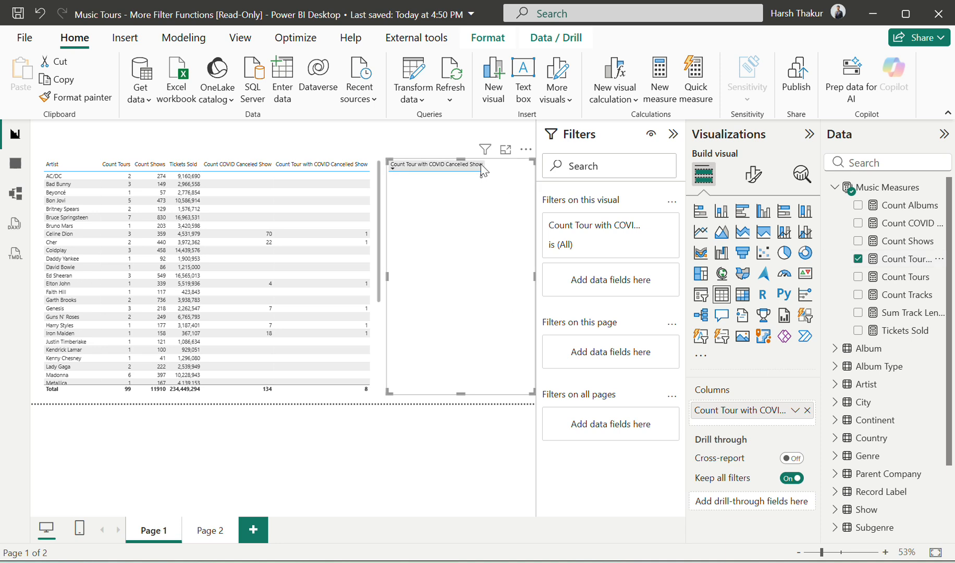
pyautogui.moveTo(482, 166); pyautogui.dragTo(434, 168)
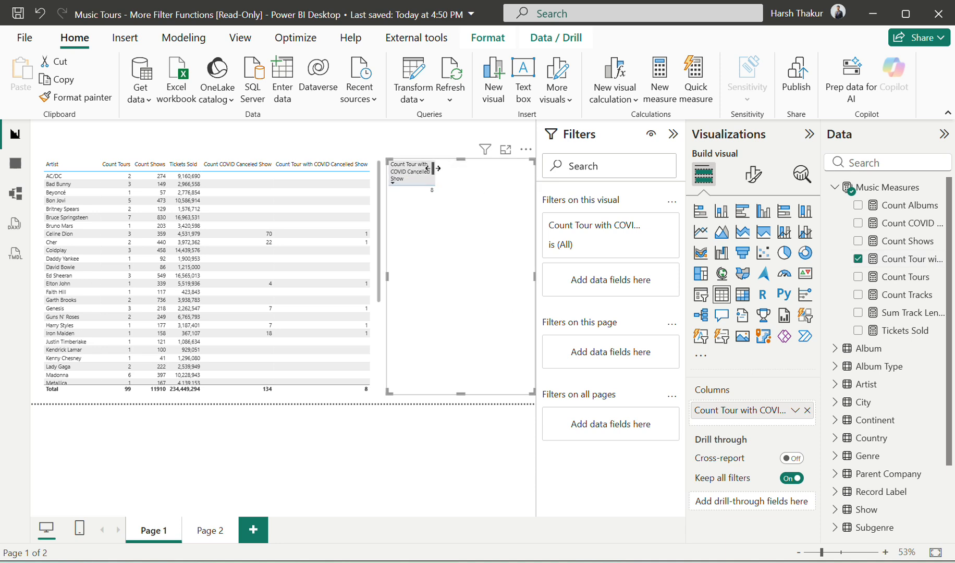
# Switch to the exercise page in the browser and read the task on counting shows and summing tickets sold for tours with COVID-cancelled shows
pyautogui.hotkey('alt', 'Tab')
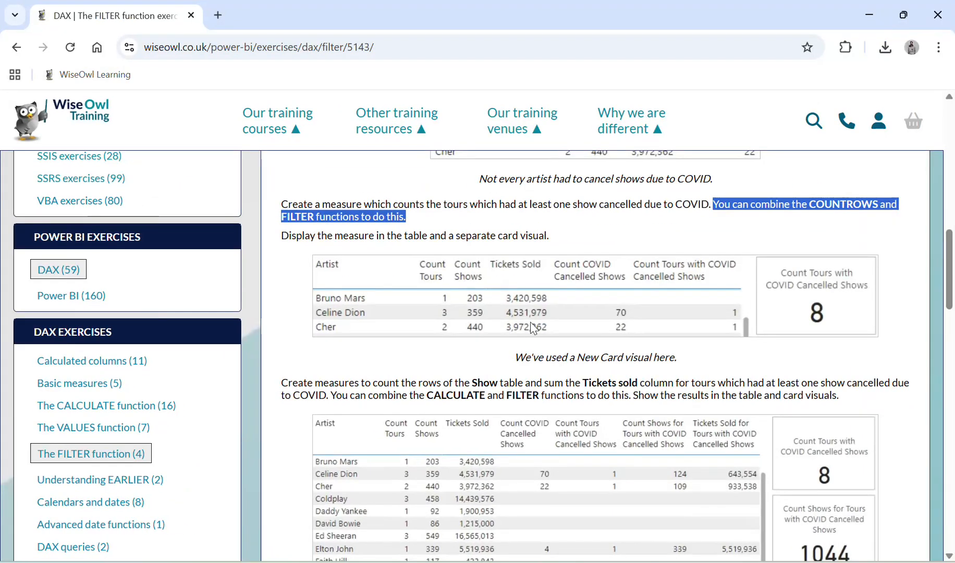
pyautogui.scroll(-1, 524, 315)
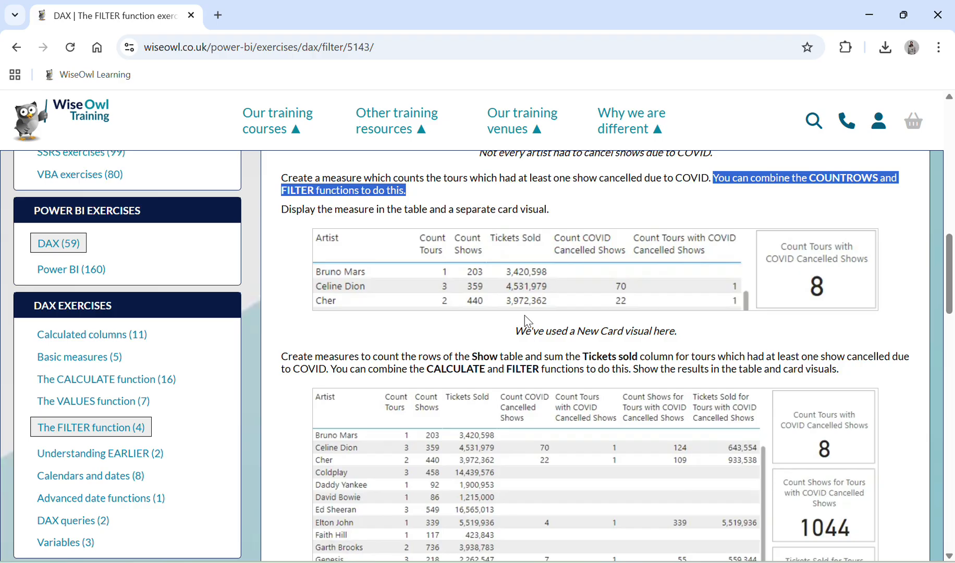
pyautogui.scroll(-1, 528, 320)
pyautogui.moveTo(524, 305); pyautogui.dragTo(659, 304)
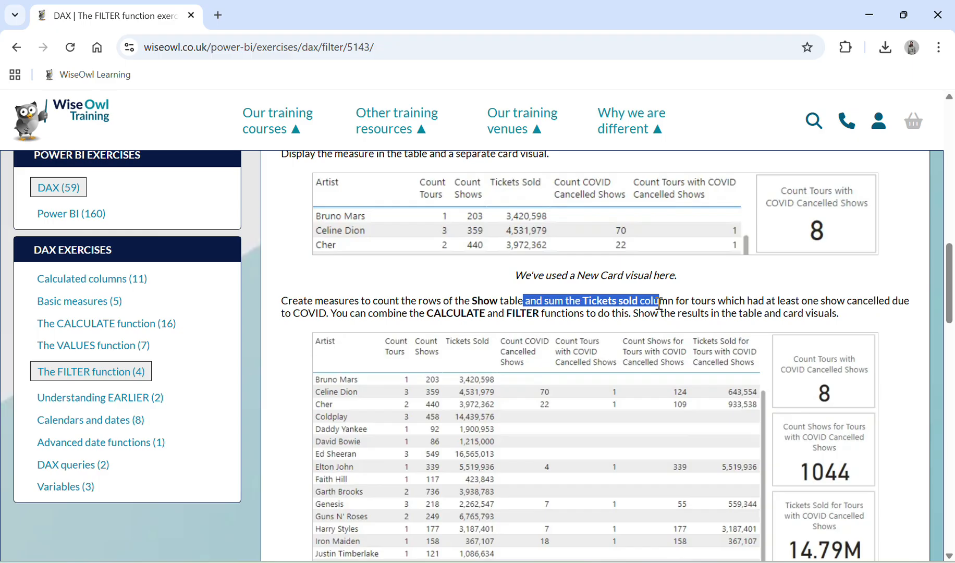
pyautogui.scroll(-1, 659, 304)
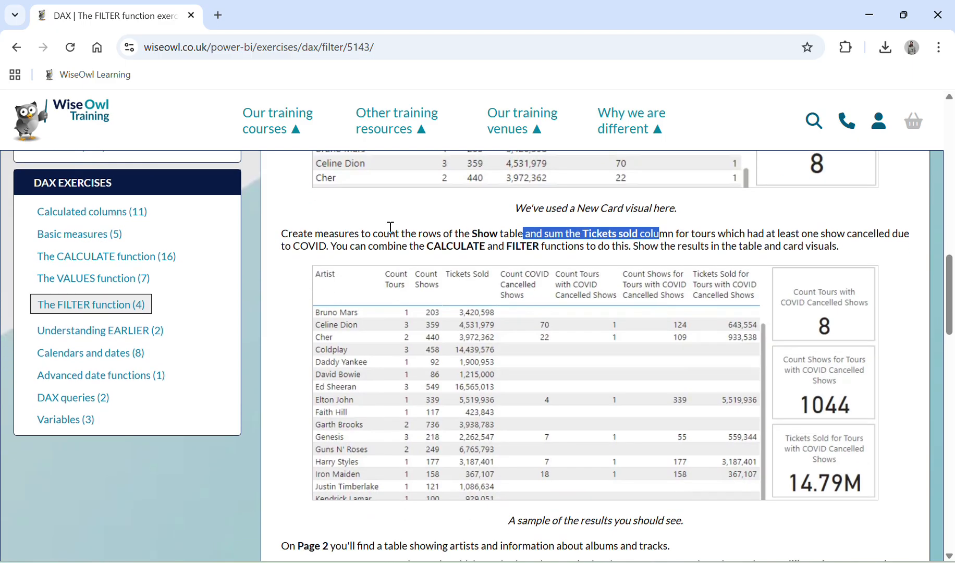
pyautogui.moveTo(379, 246); pyautogui.dragTo(637, 257)
pyautogui.scroll(-1, 641, 264)
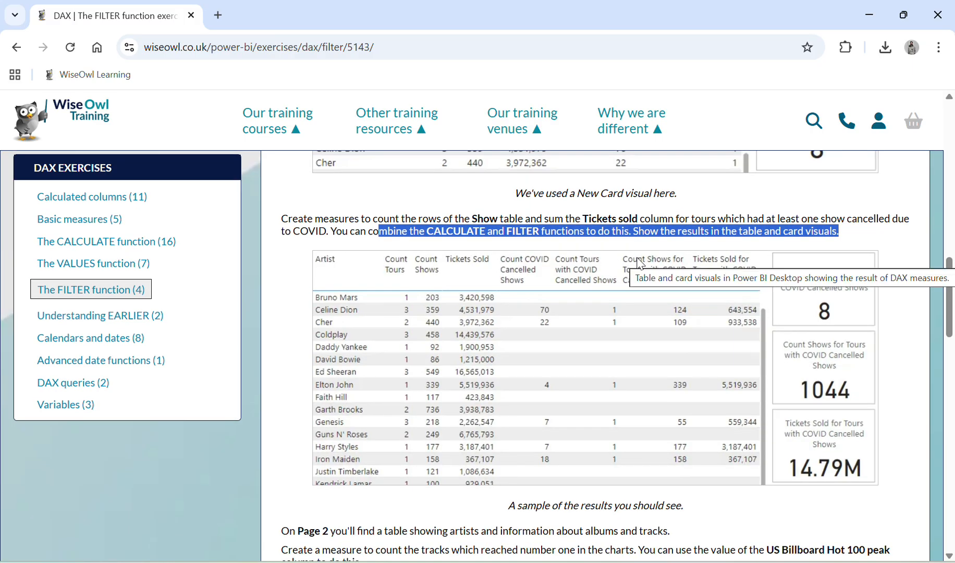
pyautogui.moveTo(348, 219); pyautogui.dragTo(464, 221)
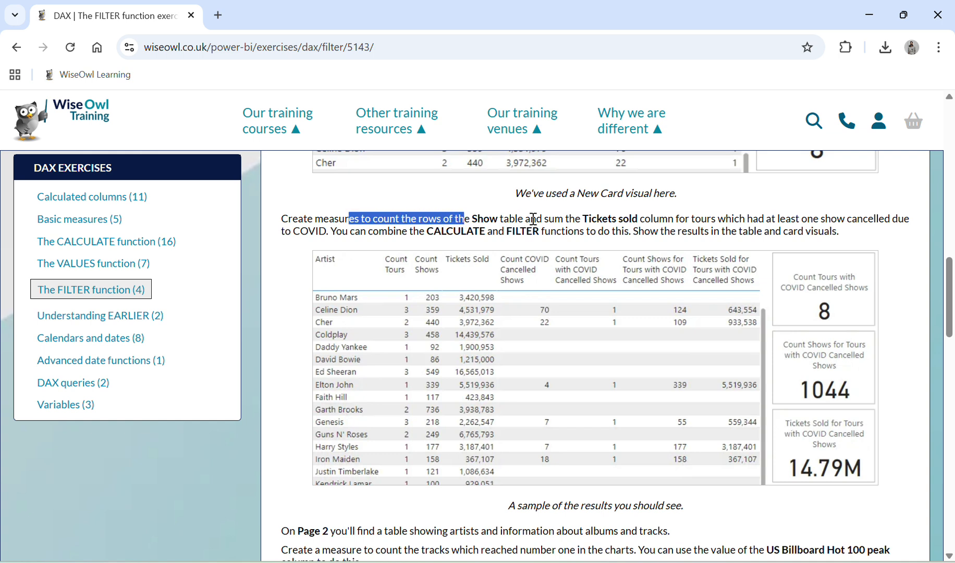
# Back in Power BI, start a new measure in Music Measures named "Count shows for tour", checking the sample card titles on the exercise page
pyautogui.hotkey('alt', 'Tab')
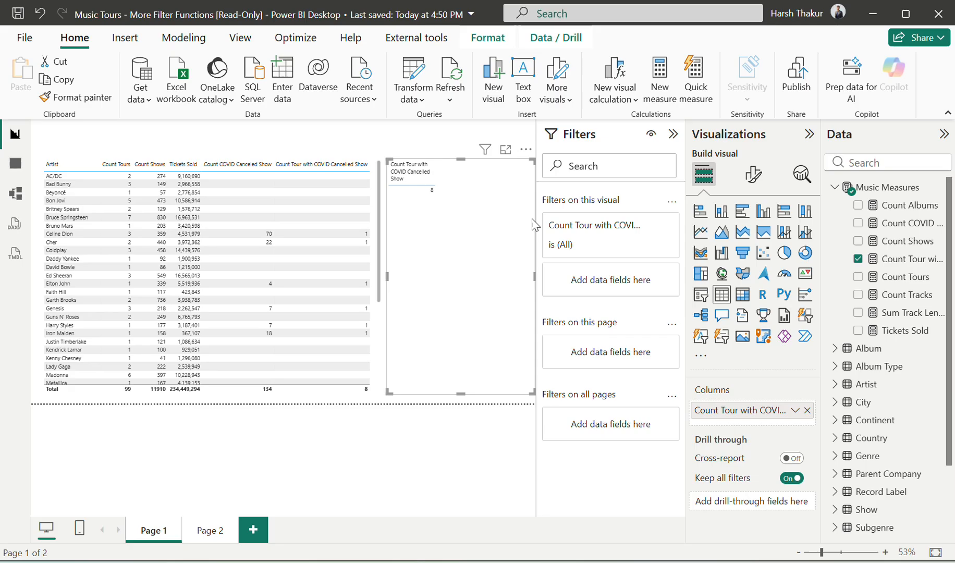
pyautogui.click(939, 186)
pyautogui.hotkey('alt', 'Tab')
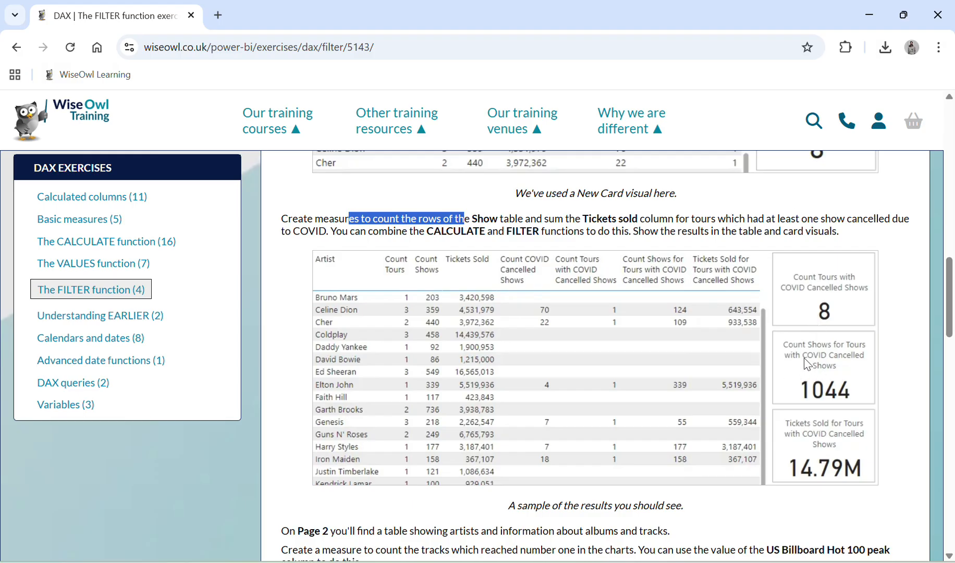
pyautogui.hotkey('alt', 'Tab')
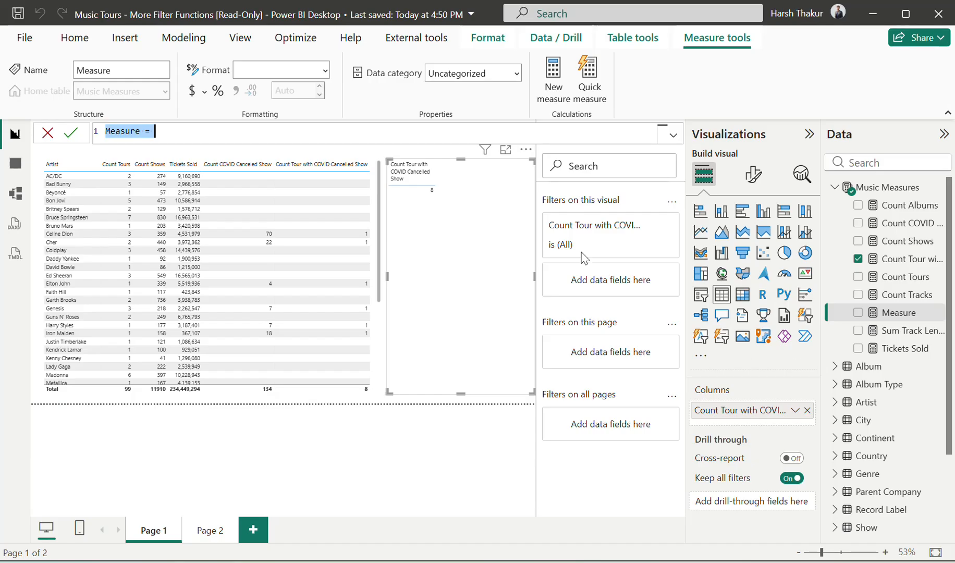
pyautogui.write('Count')
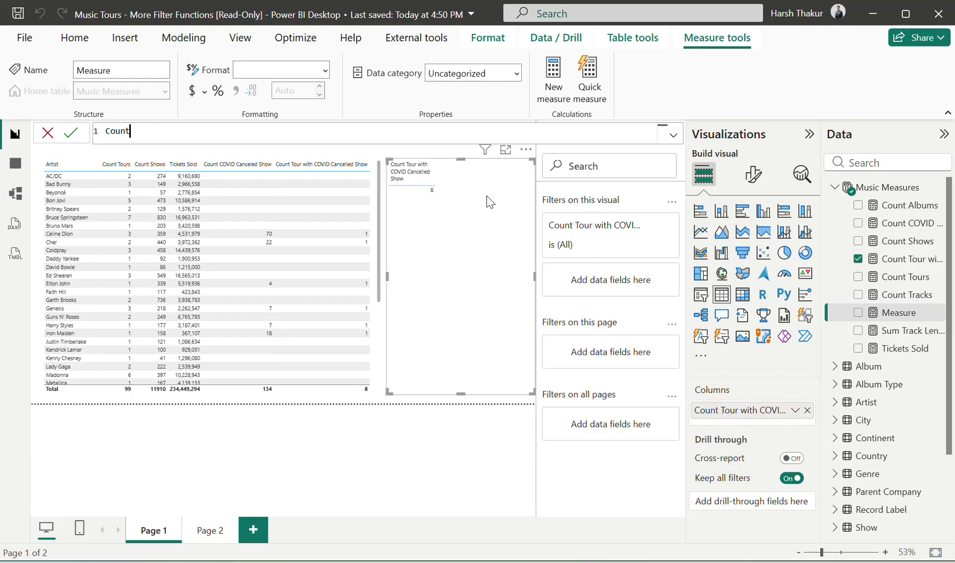
pyautogui.write(' shows for tour =')
pyautogui.hotkey('alt', 'Tab')
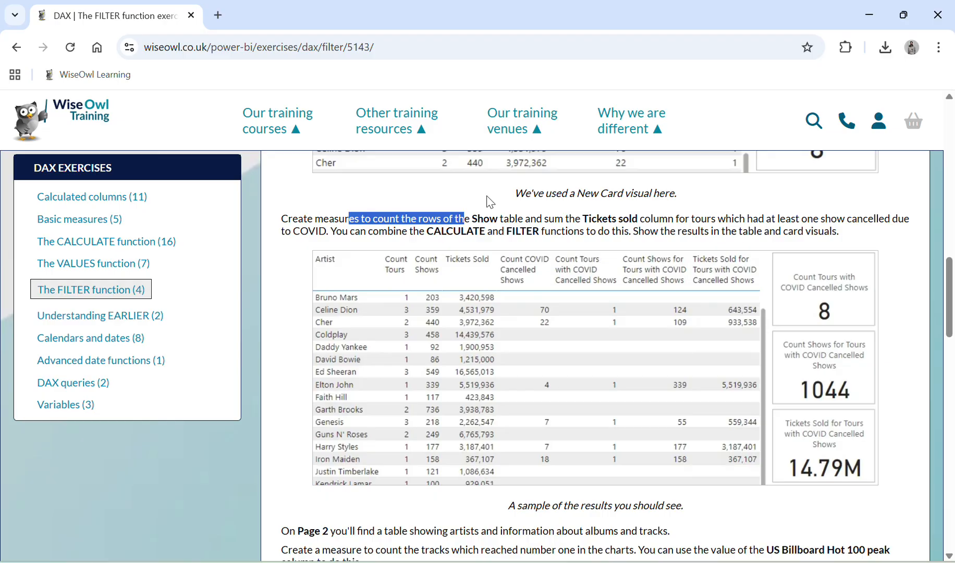
pyautogui.hotkey('alt', 'Tab')
pyautogui.write('CALCULATE(')
pyautogui.hotkey('alt', 'Tab')
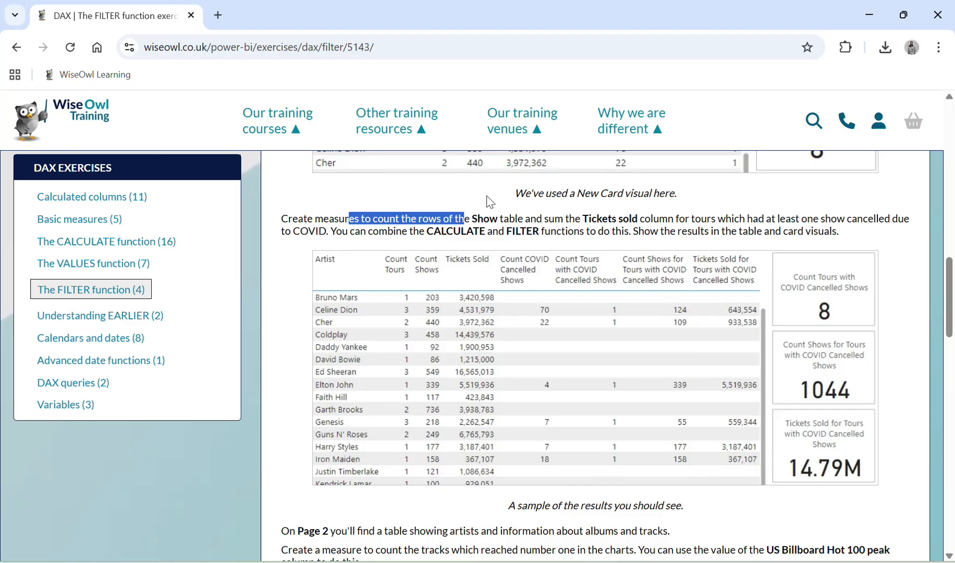
pyautogui.click(490, 226)
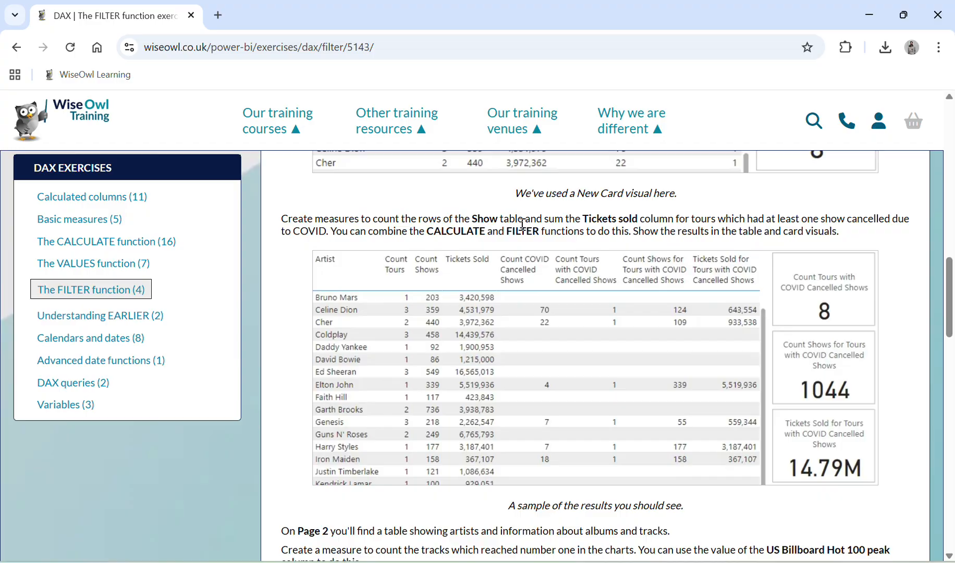
pyautogui.hotkey('alt', 'Tab')
pyautogui.press('BackSpace')
pyautogui.press('BackSpace')
pyautogui.press('BackSpace')
pyautogui.press('BackSpace')
pyautogui.press('BackSpace')
pyautogui.press('BackSpace')
pyautogui.press('BackSpace')
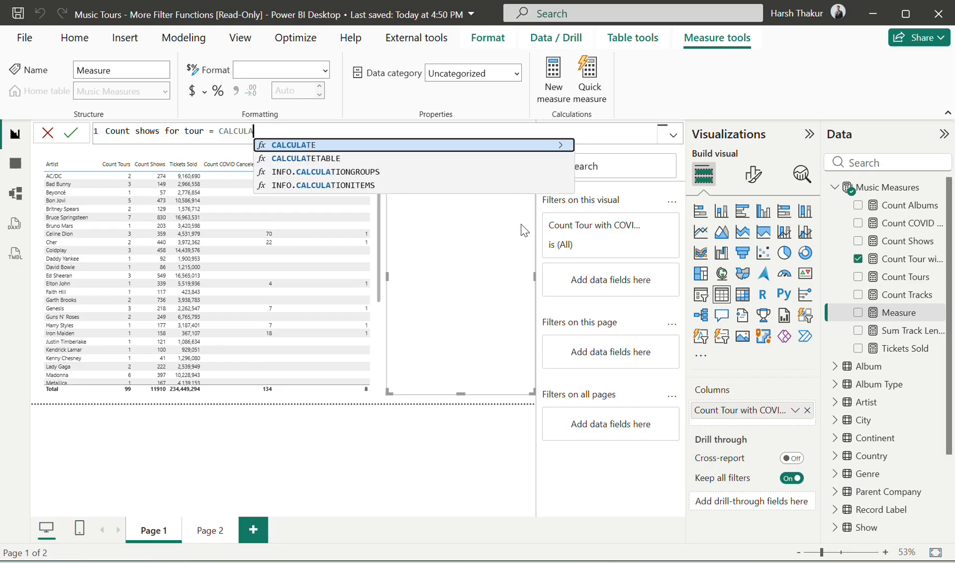
pyautogui.press('BackSpace')
pyautogui.press('BackSpace')
pyautogui.press('BackSpace')
# Enter COUNTROWS(Show) as the expression of the Count shows for tour measure
pyautogui.write('count')
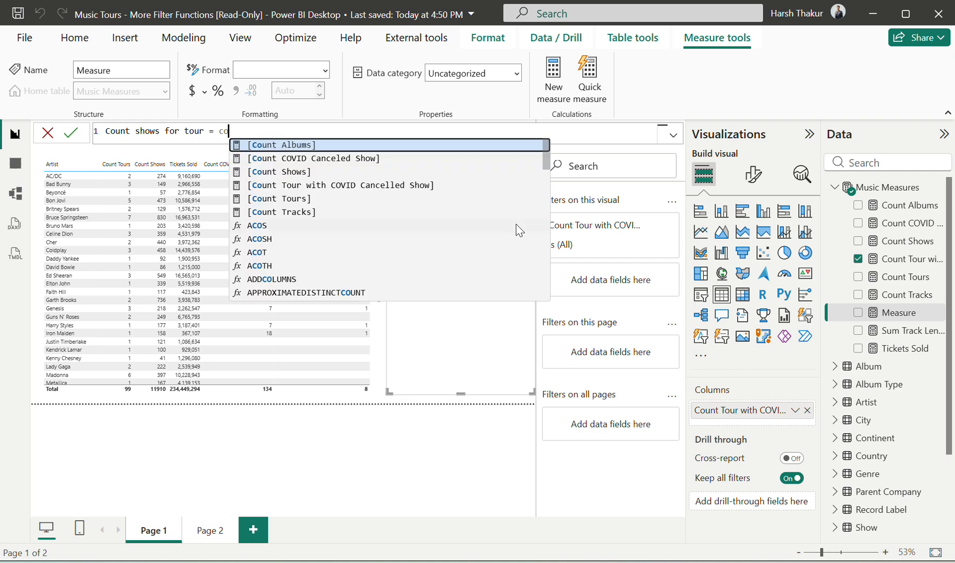
pyautogui.write('rows')
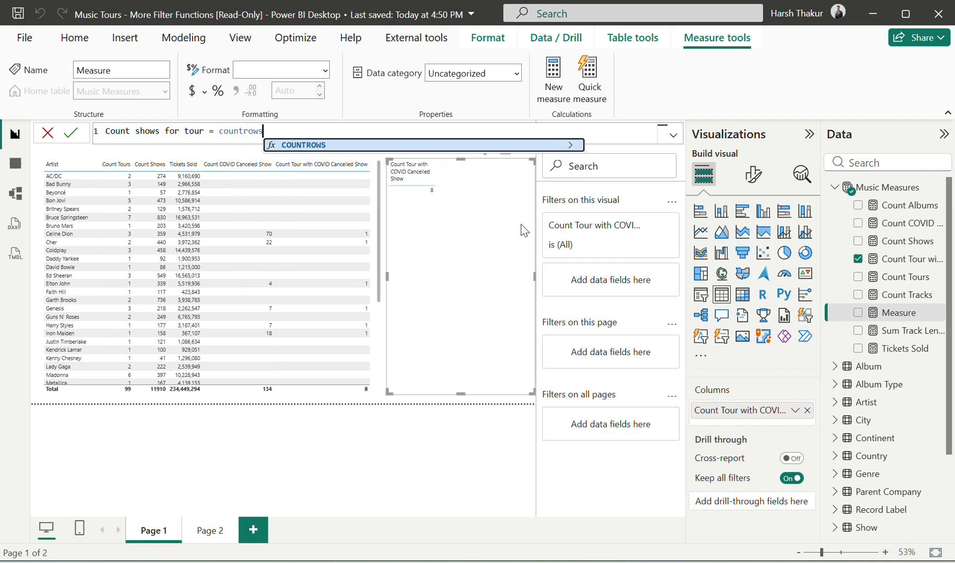
pyautogui.press('Tab')
pyautogui.hotkey('alt', 'Tab')
pyautogui.hotkey('alt', 'Tab')
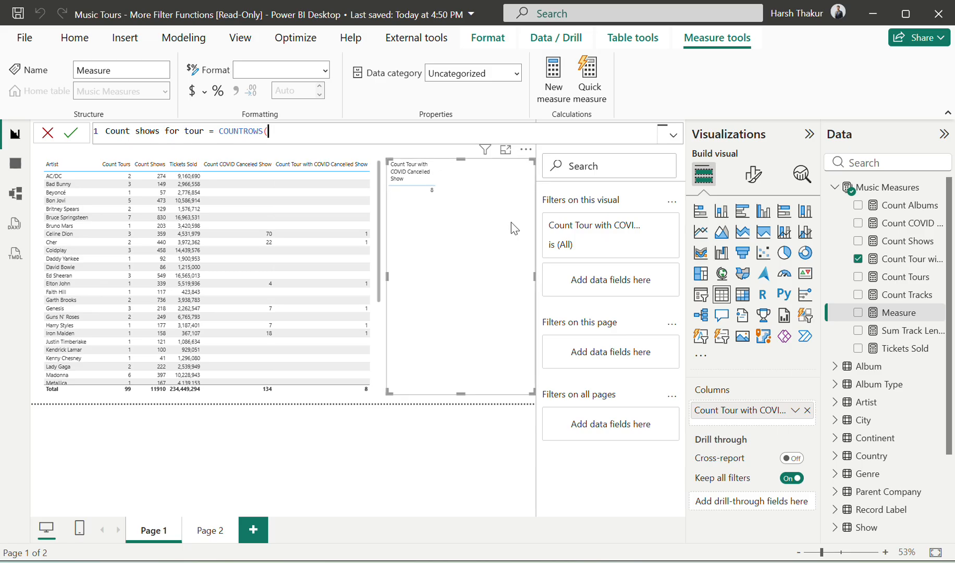
pyautogui.write('Sh')
pyautogui.press('Tab')
pyautogui.hotkey('alt', 'Tab')
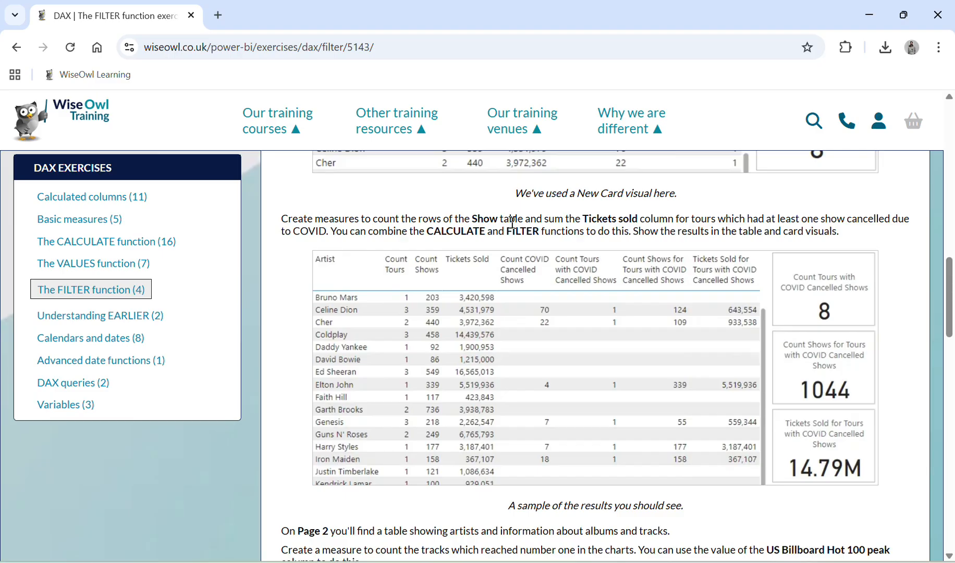
pyautogui.hotkey('alt', 'Tab')
pyautogui.write(',')
pyautogui.press('BackSpace')
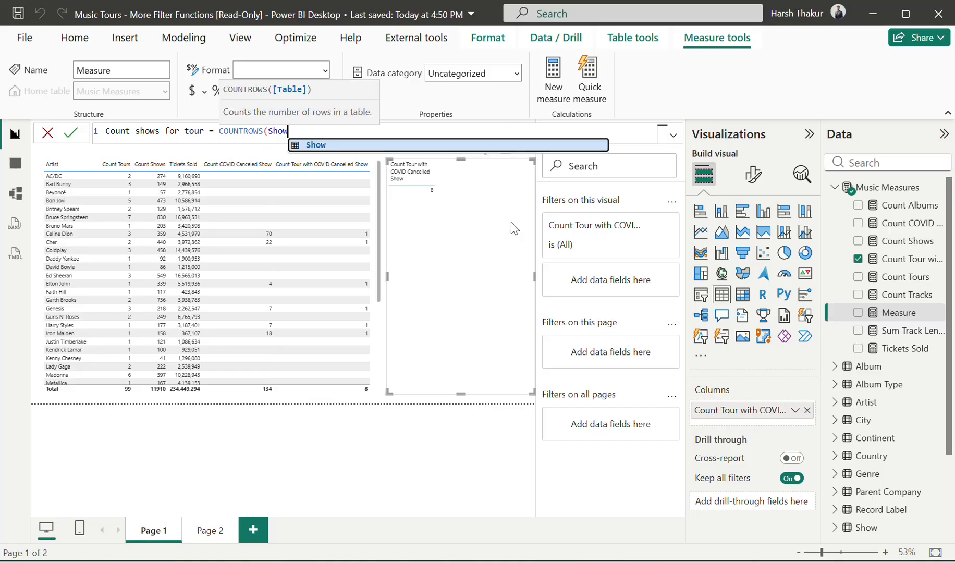
pyautogui.write(')')
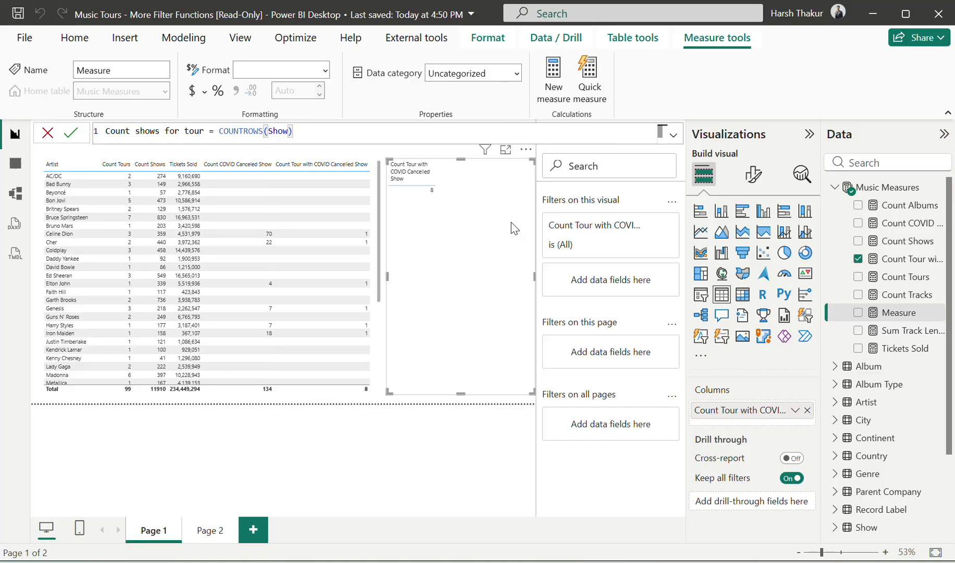
# Insert an opening CALCULATE( before COUNTROWS(Show) and recheck the task wording on the exercise page
pyautogui.press('Left')
pyautogui.press('Left')
pyautogui.hotkey('ctrl', 'Left')
pyautogui.hotkey('ctrl', 'Left')
pyautogui.write('CAL')
pyautogui.press('Tab')
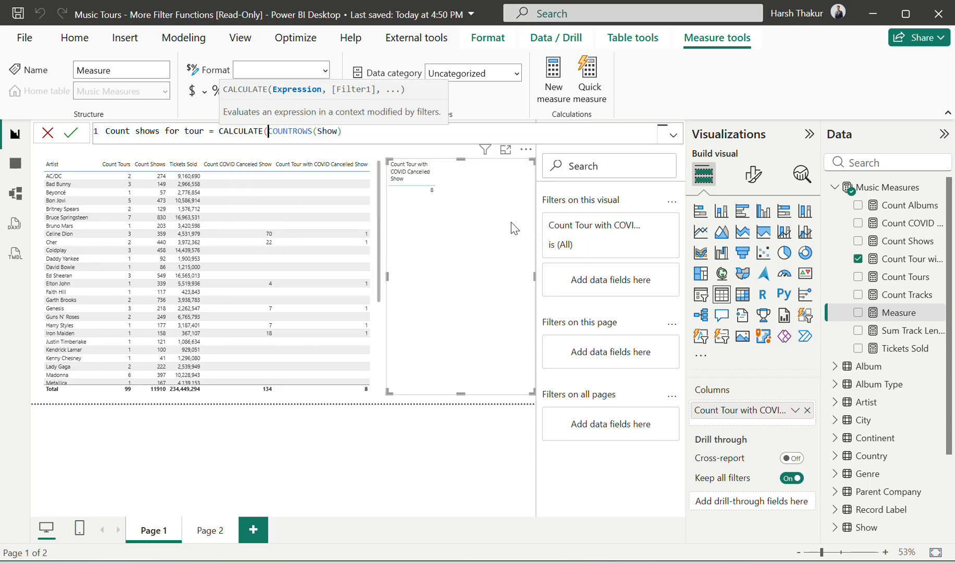
pyautogui.press('Right')
pyautogui.press('Right')
pyautogui.press('Right')
pyautogui.press('Right')
pyautogui.press('Right')
pyautogui.press('Right')
pyautogui.press('Right')
pyautogui.press('Right')
pyautogui.press('Right')
pyautogui.press('Right')
pyautogui.press('Right')
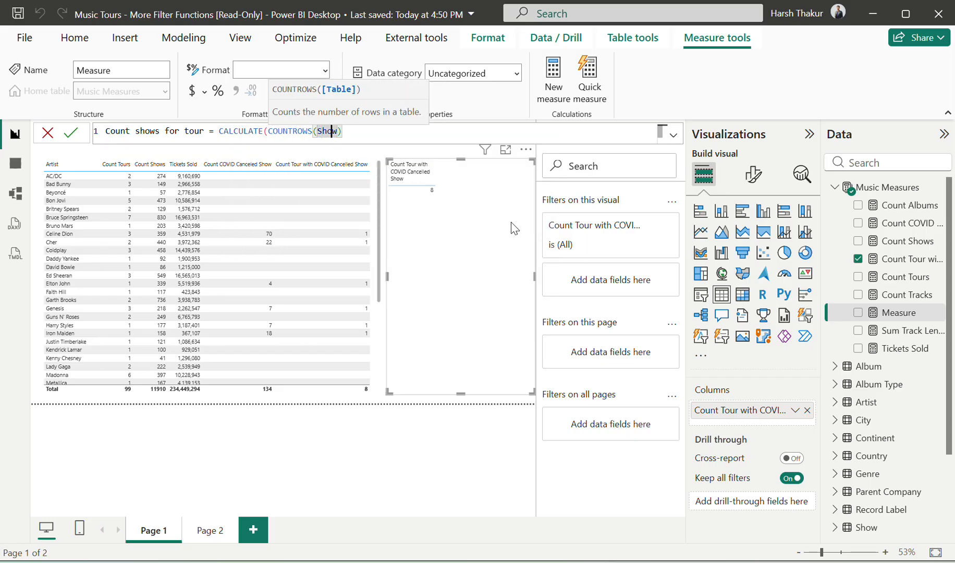
pyautogui.press('Right')
pyautogui.press('Right')
pyautogui.hotkey('alt', 'Tab')
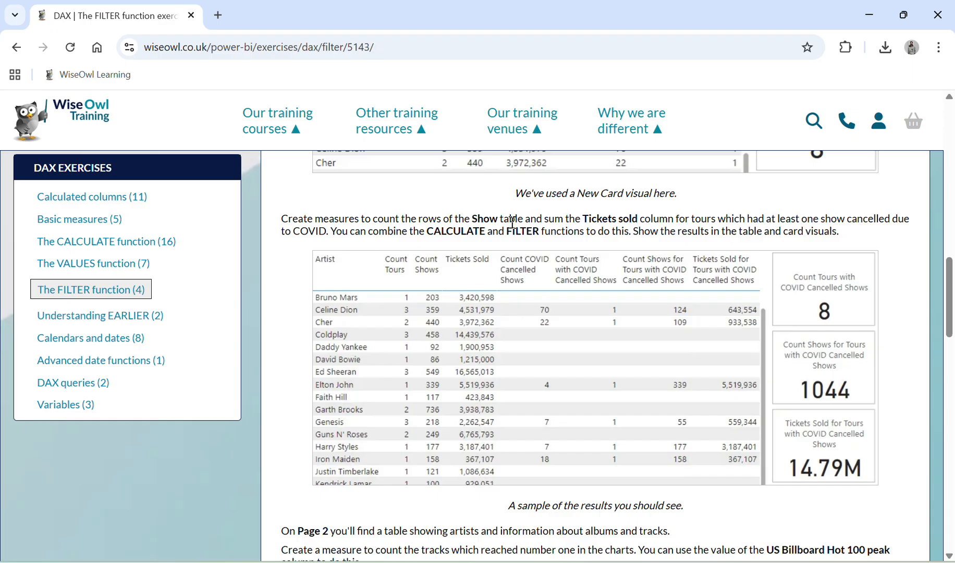
pyautogui.hotkey('alt', 'Tab')
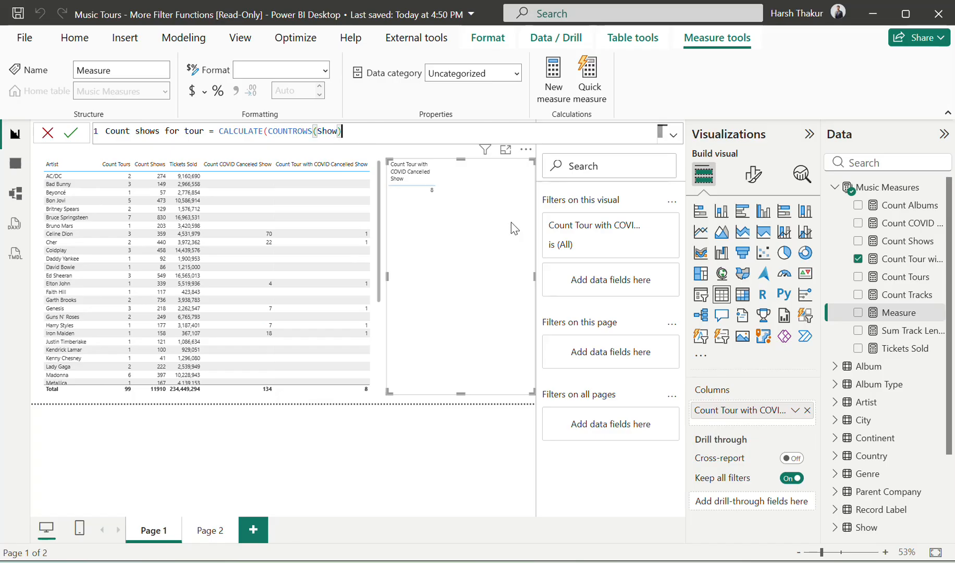
# Insert an opening FILTER( between CALCULATE( and COUNTROWS(Show), place the cursor after the expression and reread the task on the exercise page
pyautogui.press('Left')
pyautogui.press('Left')
pyautogui.press('Left')
pyautogui.press('Left')
pyautogui.press('Left')
pyautogui.press('Left')
pyautogui.press('Left')
pyautogui.press('Left')
pyautogui.press('Left')
pyautogui.press('Left')
pyautogui.press('Left')
pyautogui.press('Left')
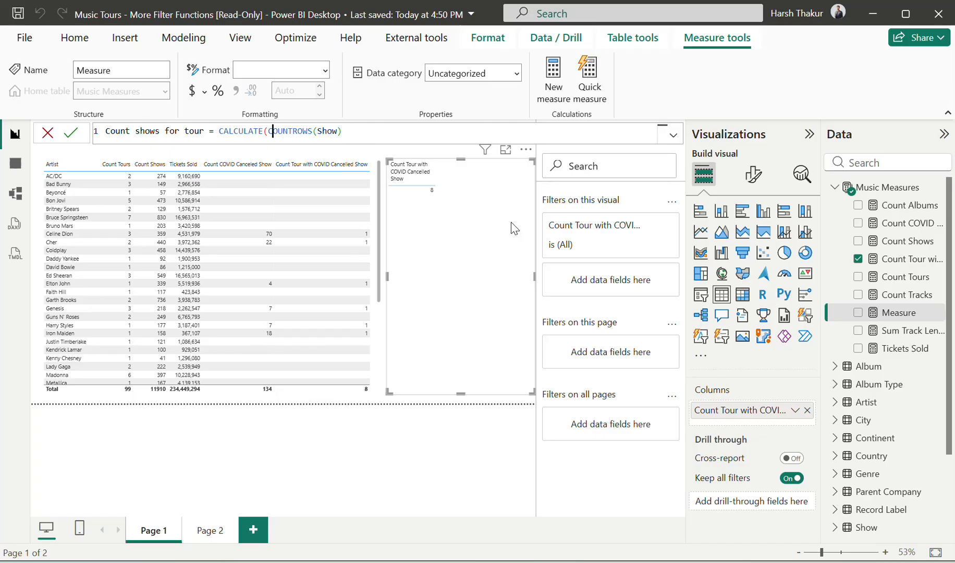
pyautogui.write('FILTER(')
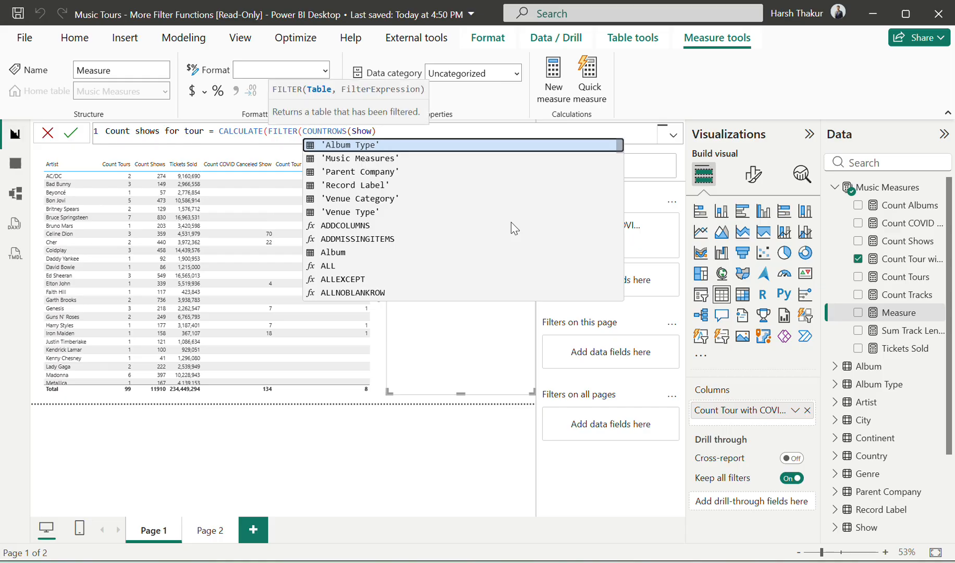
pyautogui.press('Right')
pyautogui.press('Right')
pyautogui.press('Right')
pyautogui.press('Right')
pyautogui.press('Right')
pyautogui.press('Right')
pyautogui.press('Right')
pyautogui.press('Right')
pyautogui.press('Right')
pyautogui.press('Right')
pyautogui.press('Right')
pyautogui.press('Right')
pyautogui.press('Right')
pyautogui.press('Right')
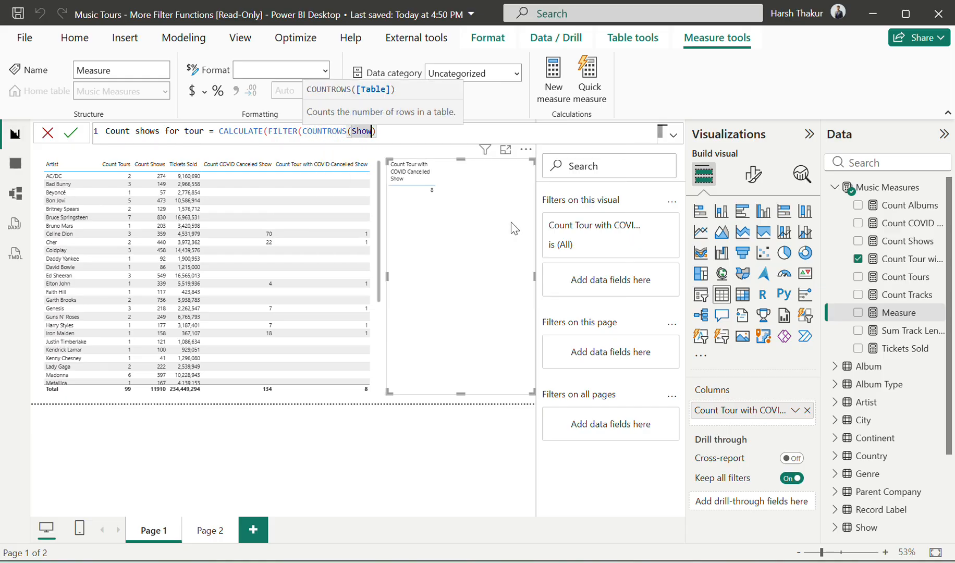
pyautogui.hotkey('alt', 'Tab')
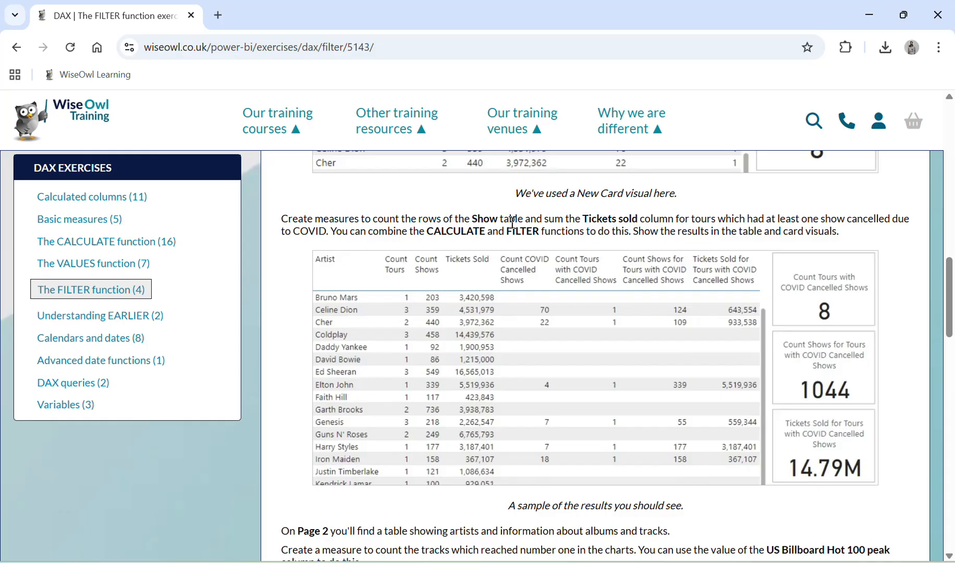
pyautogui.moveTo(553, 228); pyautogui.dragTo(595, 229)
pyautogui.hotkey('alt', 'Tab')
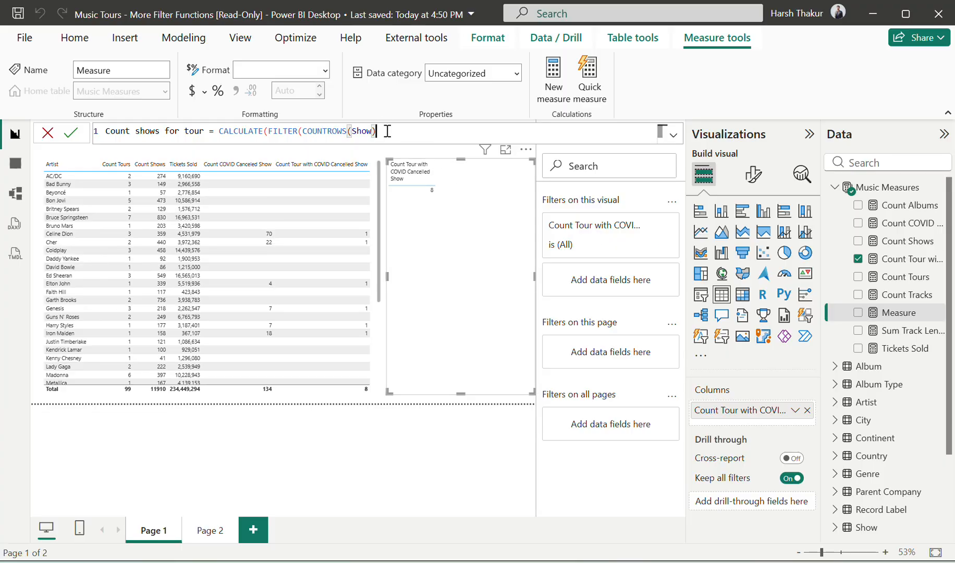
# Replace FILTER(COUNTROWS(Show) inside CALCULATE with the [Tickets Sold] measure, rereading the task on the exercise page
pyautogui.moveTo(376, 131); pyautogui.dragTo(270, 133)
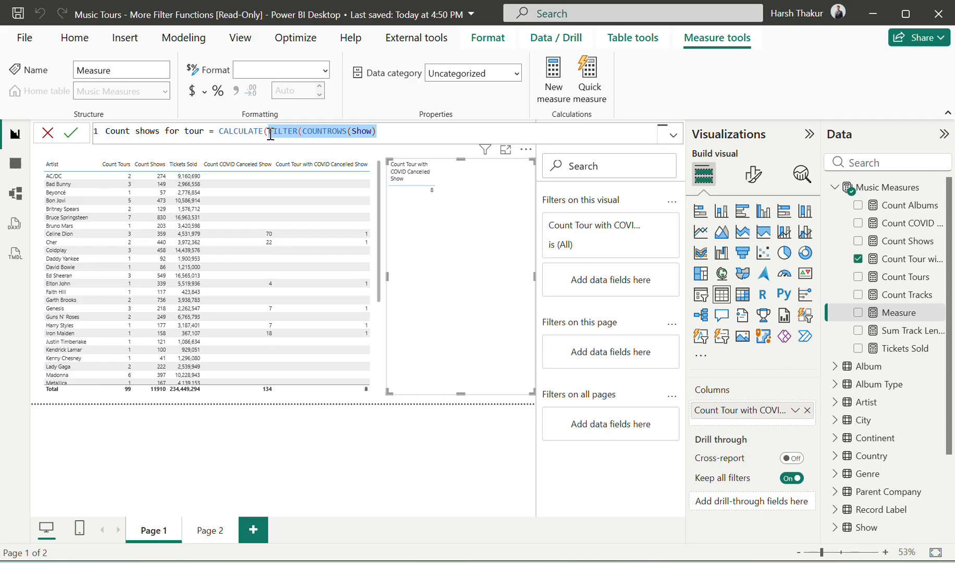
pyautogui.hotkey('alt', 'Tab')
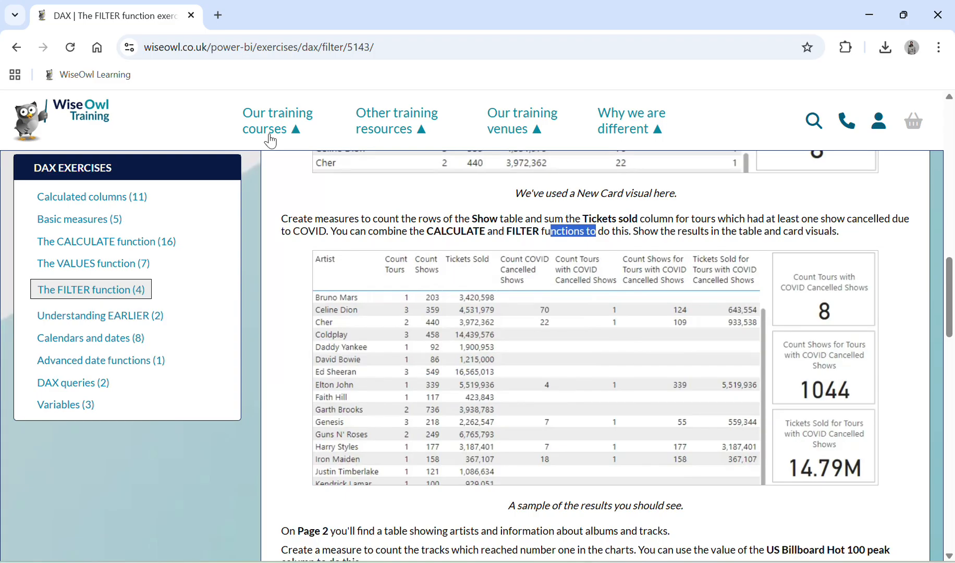
pyautogui.hotkey('alt', 'Tab')
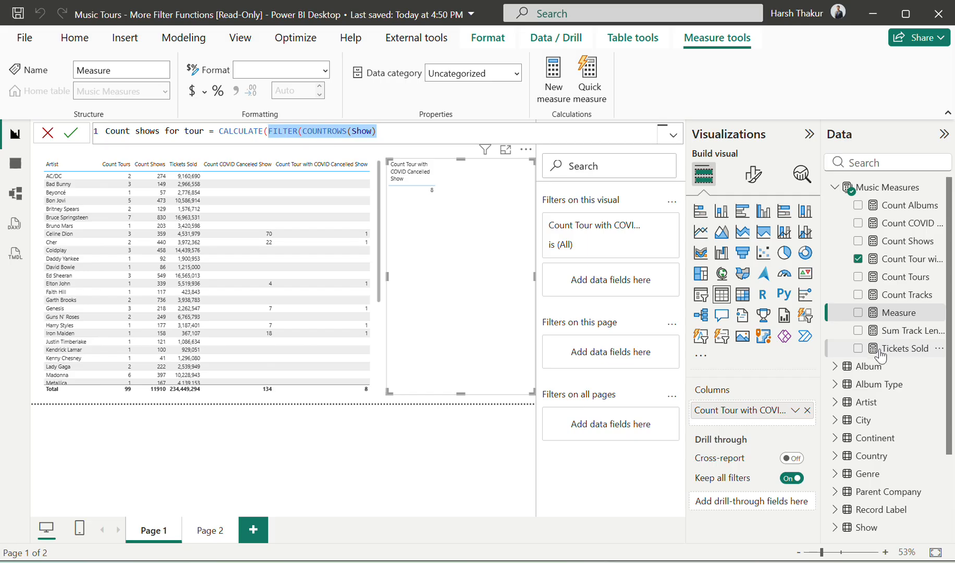
pyautogui.write('Ti')
pyautogui.press('Tab')
pyautogui.hotkey('alt', 'Tab')
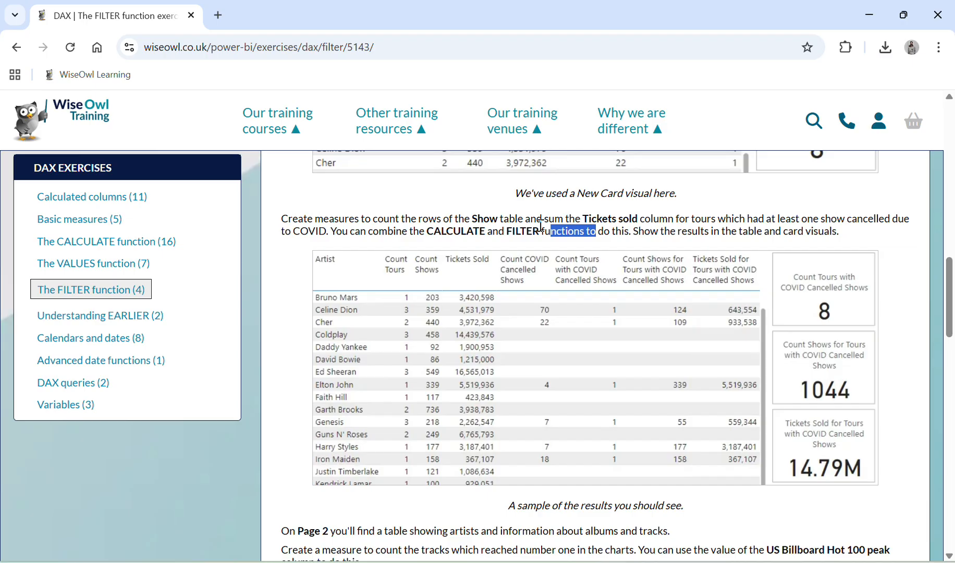
pyautogui.scroll(1, 540, 225)
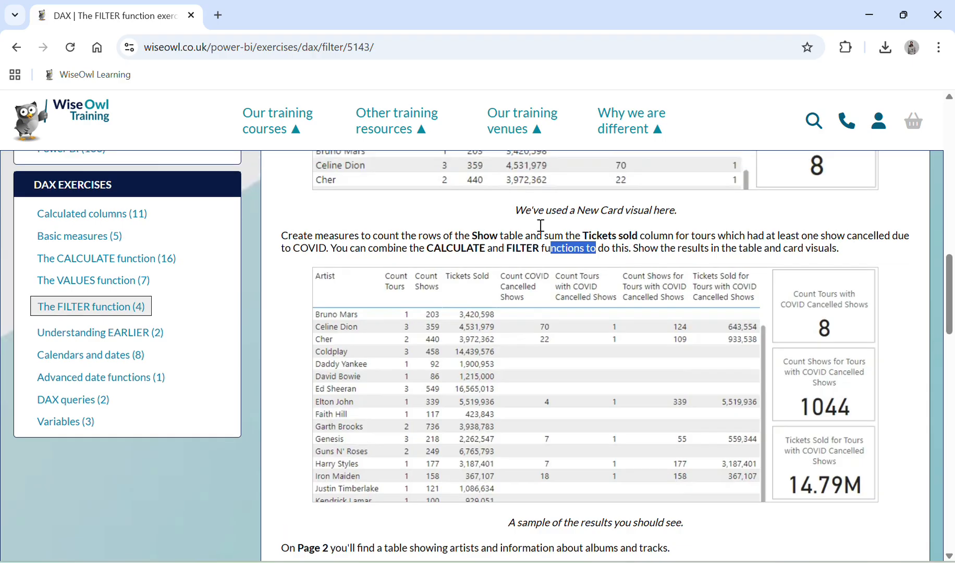
pyautogui.scroll(1, 540, 226)
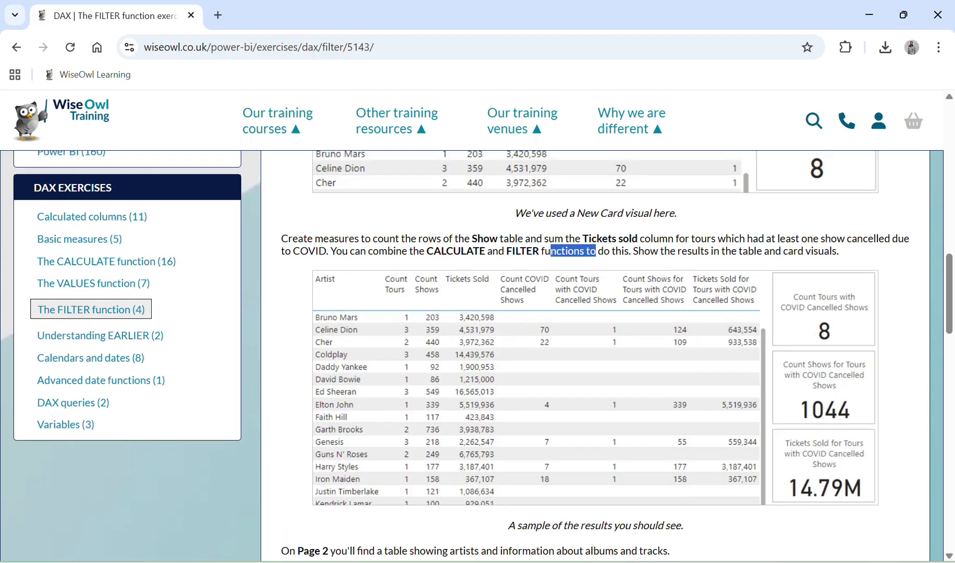
pyautogui.scroll(1, 541, 230)
pyautogui.hotkey('alt', 'Tab')
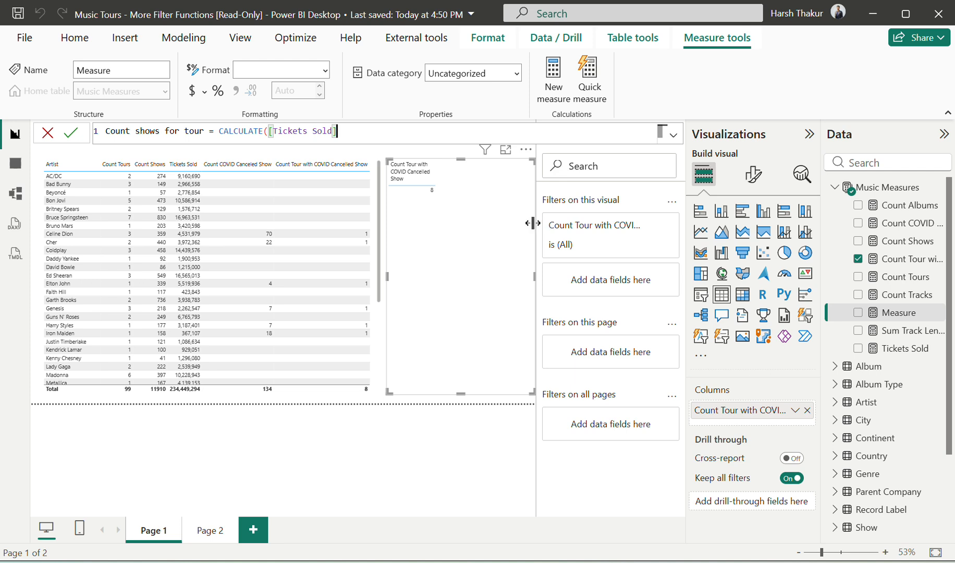
pyautogui.click(270, 130)
pyautogui.write('FILTER(')
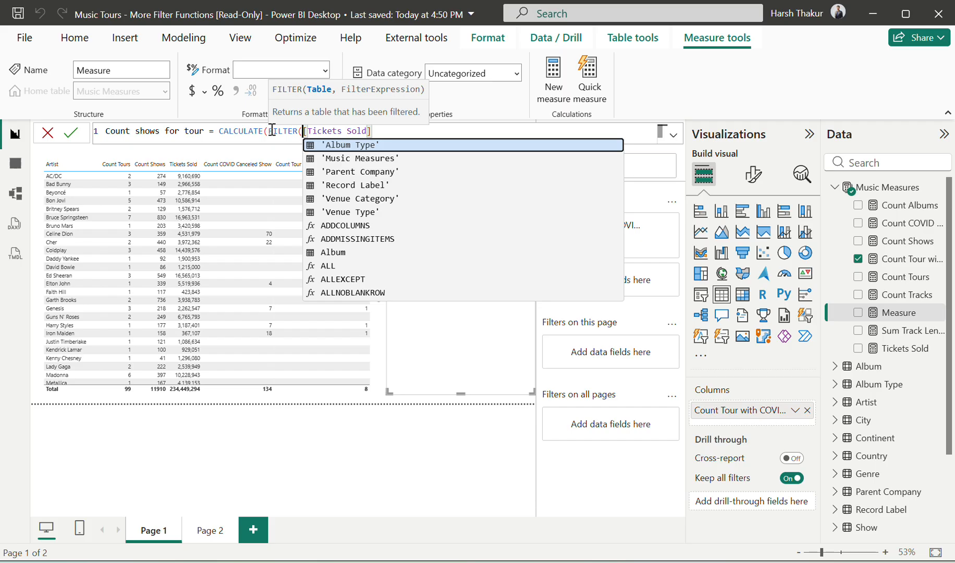
pyautogui.press('Delete')
pyautogui.press('Delete')
pyautogui.press('Delete')
pyautogui.press('Delete')
pyautogui.press('Delete')
pyautogui.press('Delete')
pyautogui.press('Delete')
pyautogui.press('Delete')
pyautogui.press('Delete')
pyautogui.press('Delete')
pyautogui.press('Delete')
pyautogui.press('Delete')
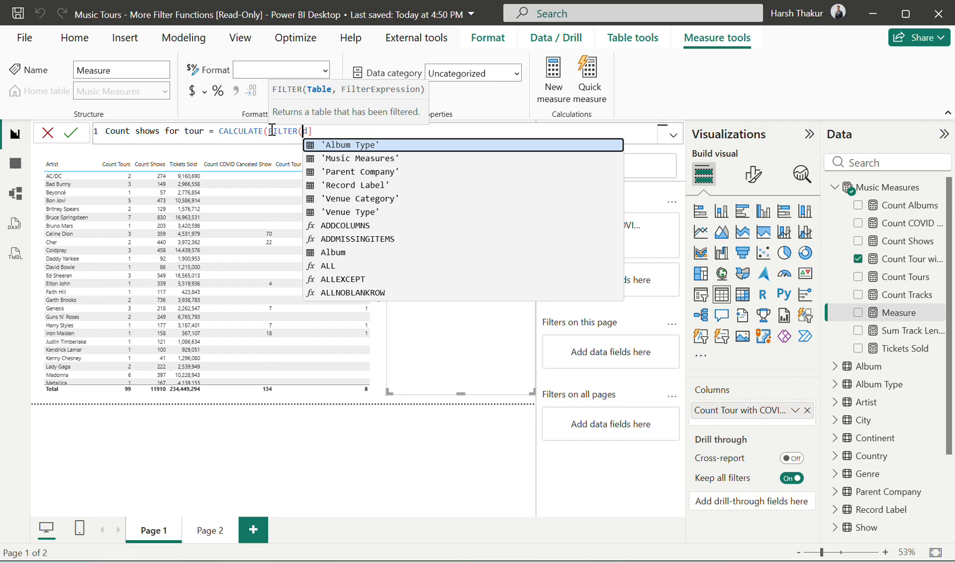
pyautogui.write('Tour')
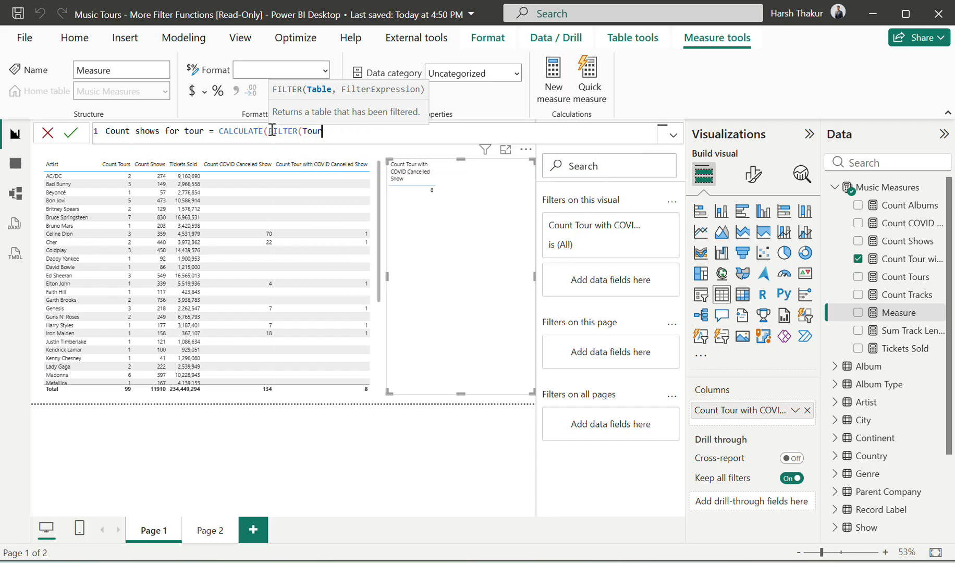
pyautogui.hotkey('alt', 'Tab')
pyautogui.hotkey('alt', 'Tab')
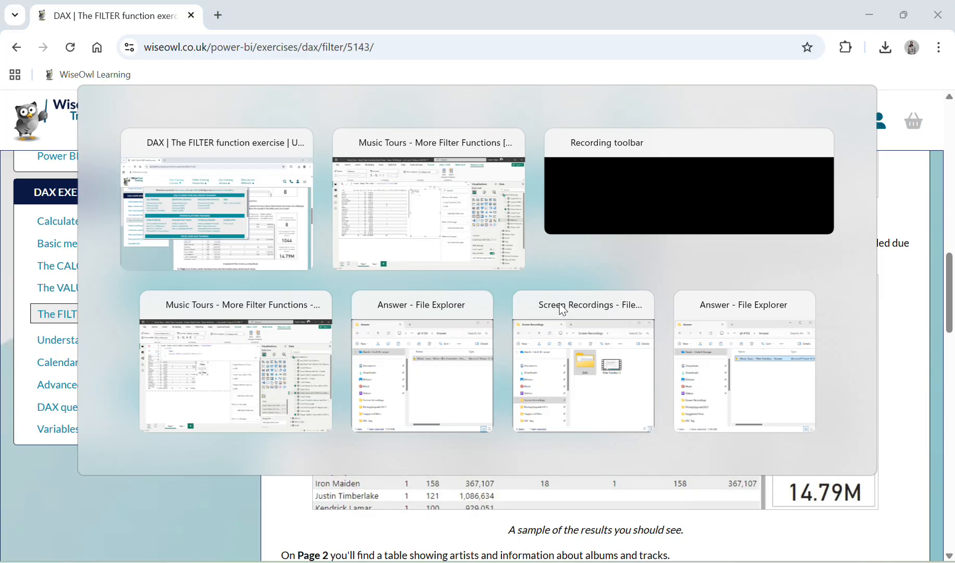
pyautogui.write('),')
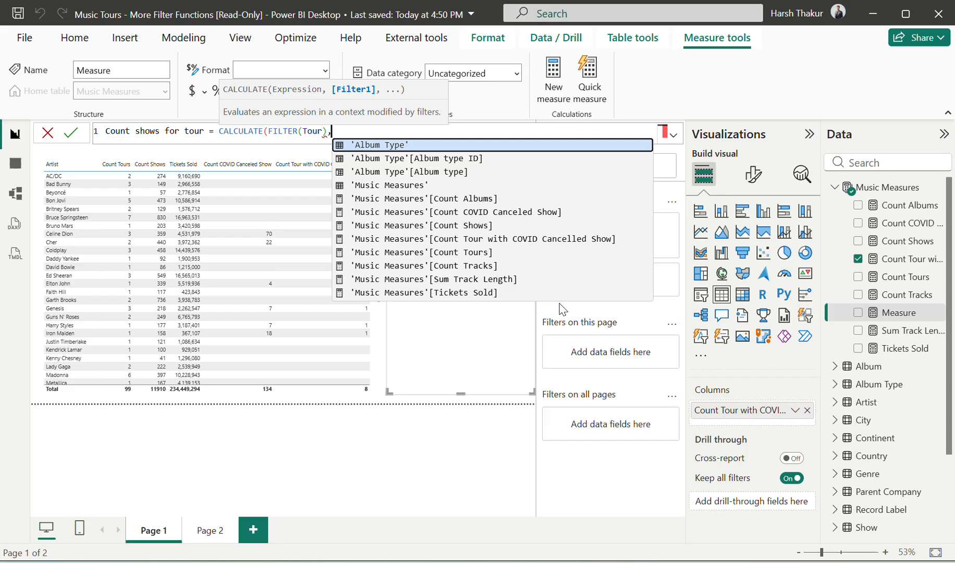
pyautogui.press('BackSpace')
pyautogui.press('BackSpace')
pyautogui.press('BackSpace')
pyautogui.press('BackSpace')
pyautogui.press('BackSpace')
pyautogui.press('BackSpace')
pyautogui.press('BackSpace')
pyautogui.press('BackSpace')
pyautogui.press('BackSpace')
pyautogui.press('BackSpace')
pyautogui.press('BackSpace')
pyautogui.press('BackSpace')
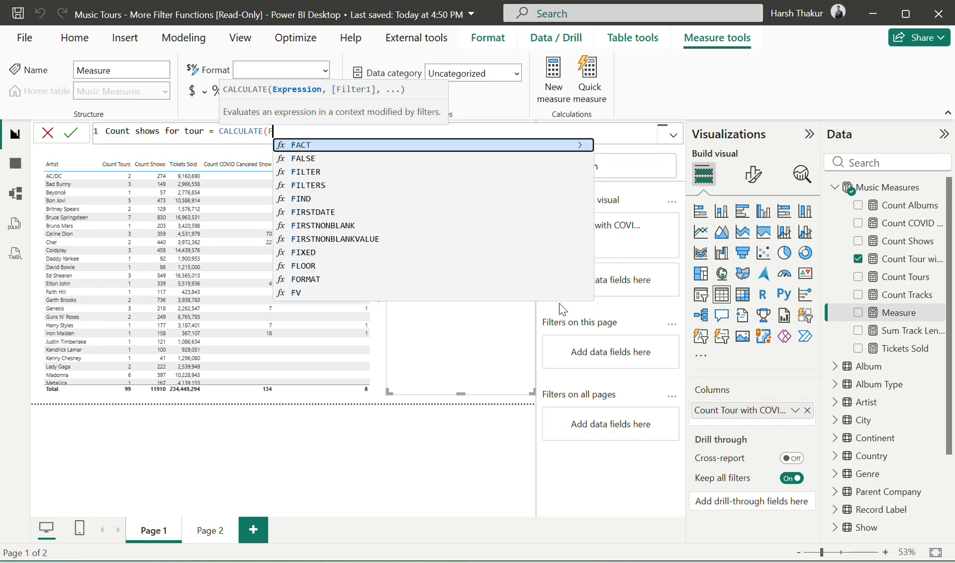
pyautogui.press('BackSpace')
pyautogui.write('[T')
pyautogui.press('Tab')
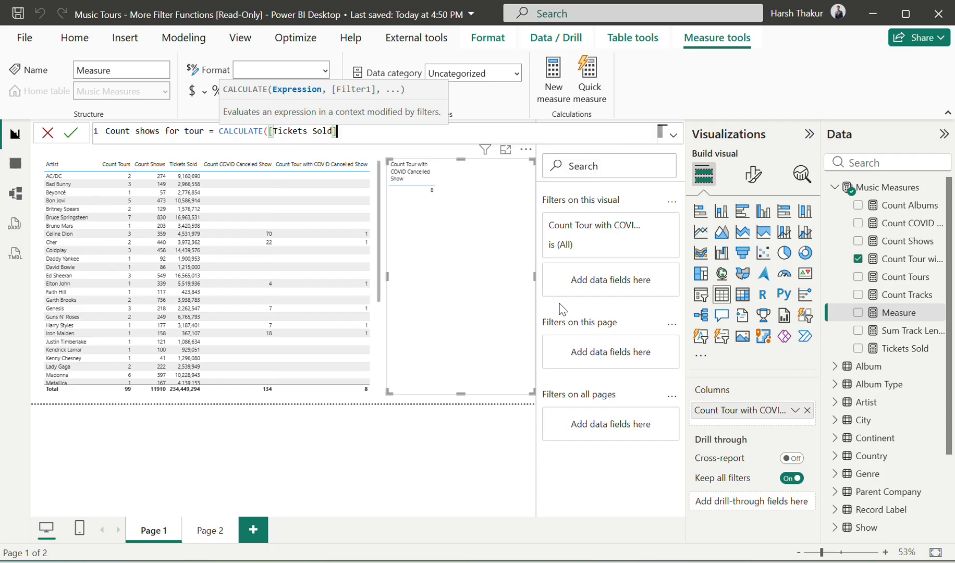
# Add a comma after [Tickets Sold] and start FILTER(Tour on a new line as CALCULATE's filter argument, glancing at the exercise page
pyautogui.write(',')
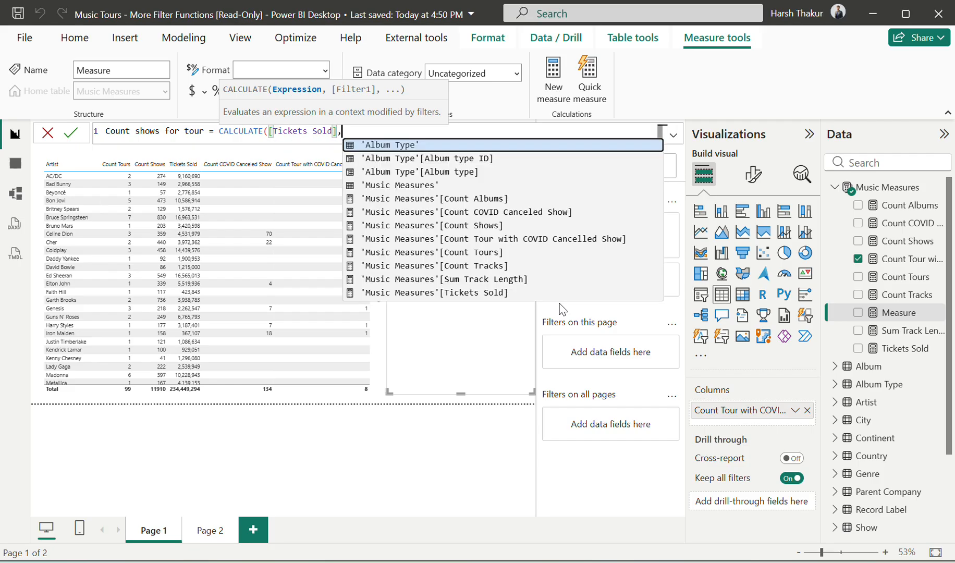
pyautogui.hotkey('alt', 'Return')
pyautogui.hotkey('alt', 'Tab')
pyautogui.hotkey('alt', 'Tab')
pyautogui.write('FILTER(')
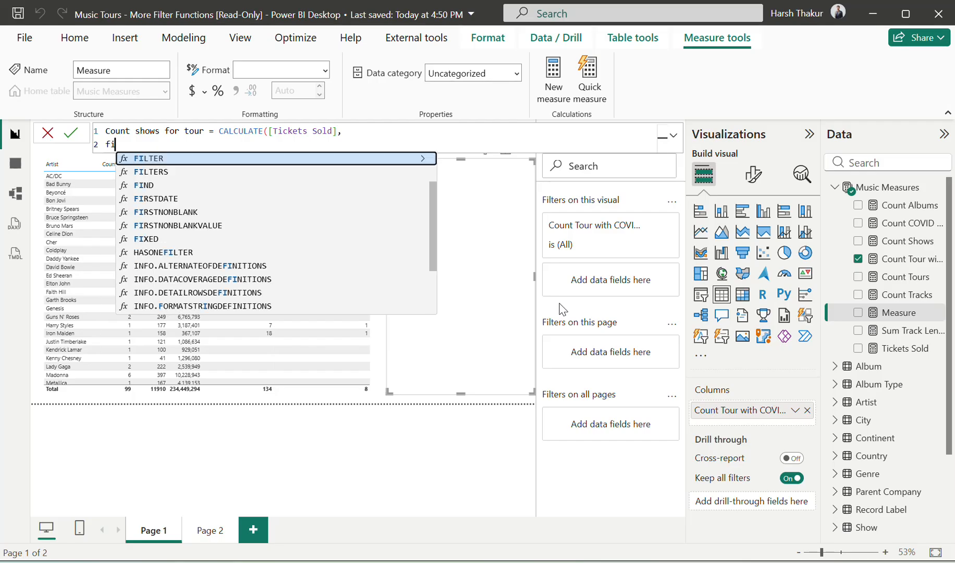
pyautogui.hotkey('alt', 'Tab')
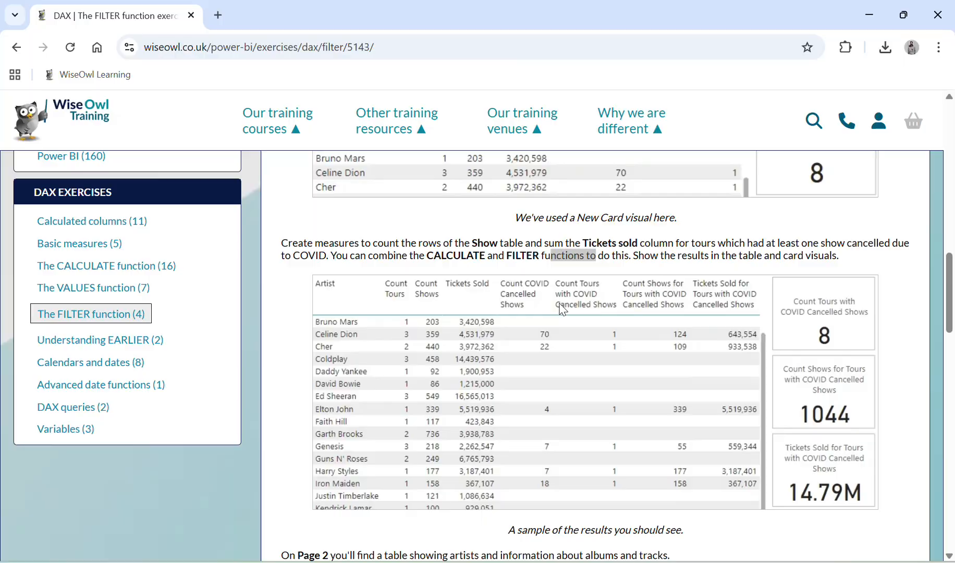
pyautogui.hotkey('alt', 'Tab')
pyautogui.write('tou')
pyautogui.press('Tab')
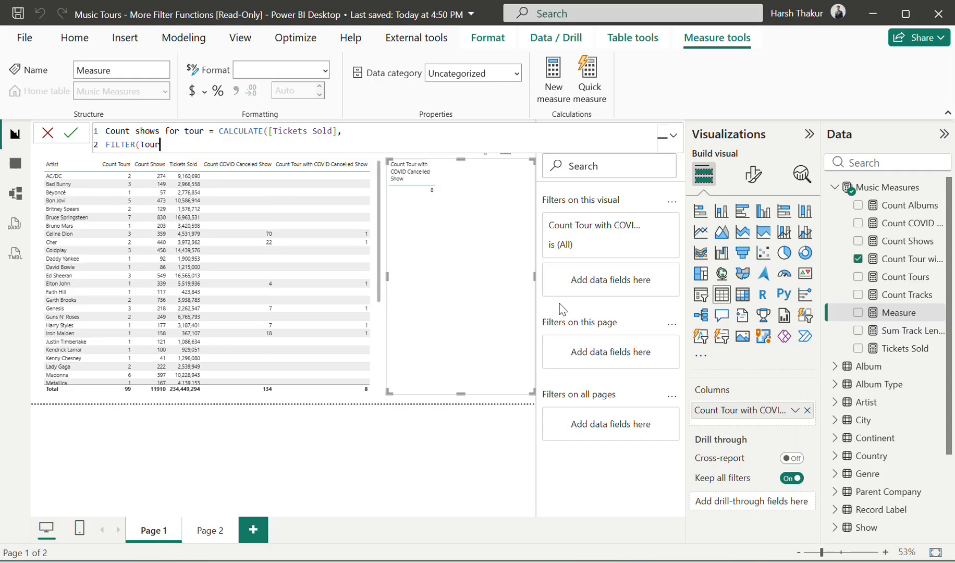
# Recheck the task wording, complete the FILTER condition with [Count Tour with COVID Cancelled Show] >0, and commit the measure
pyautogui.hotkey('alt', 'Tab')
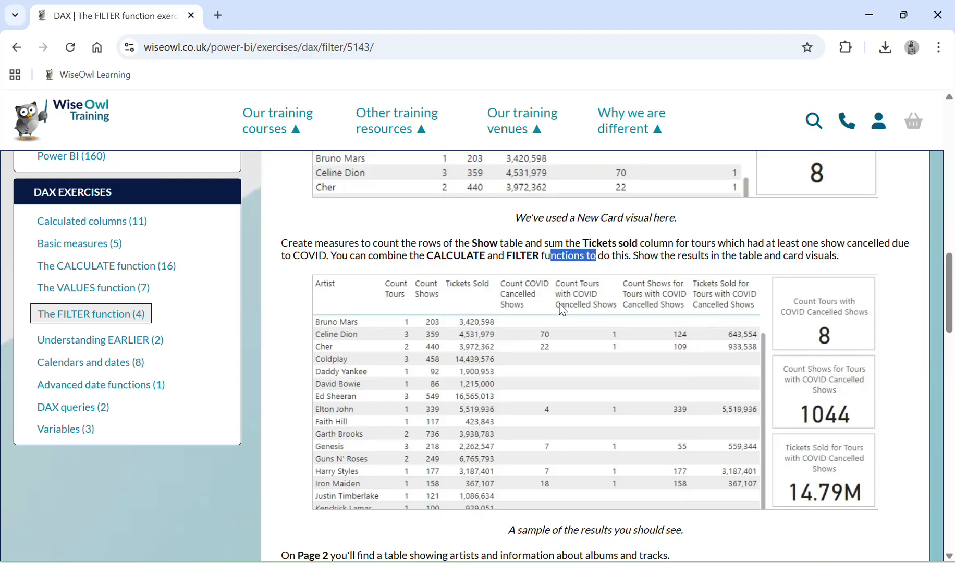
pyautogui.scroll(1, 563, 310)
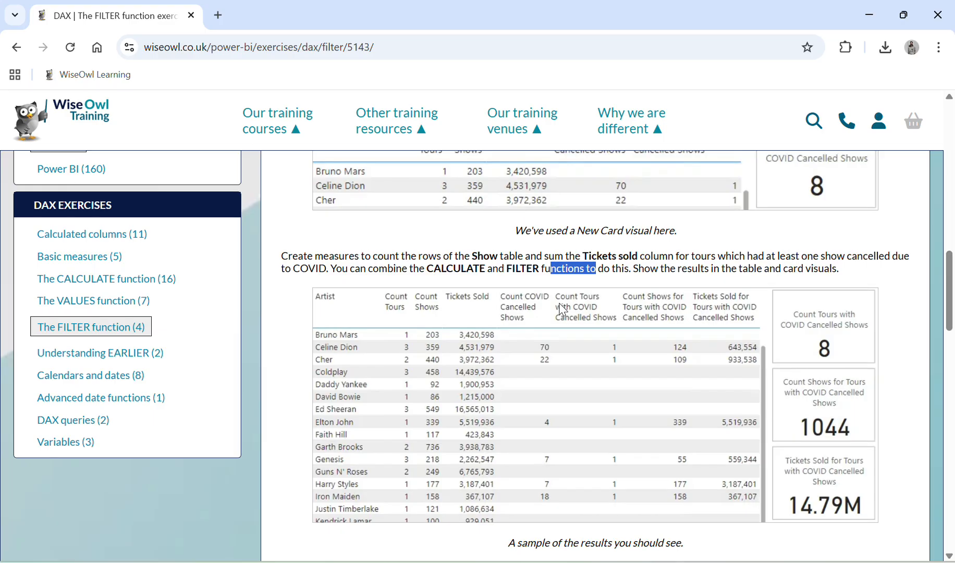
pyautogui.scroll(-1, 563, 309)
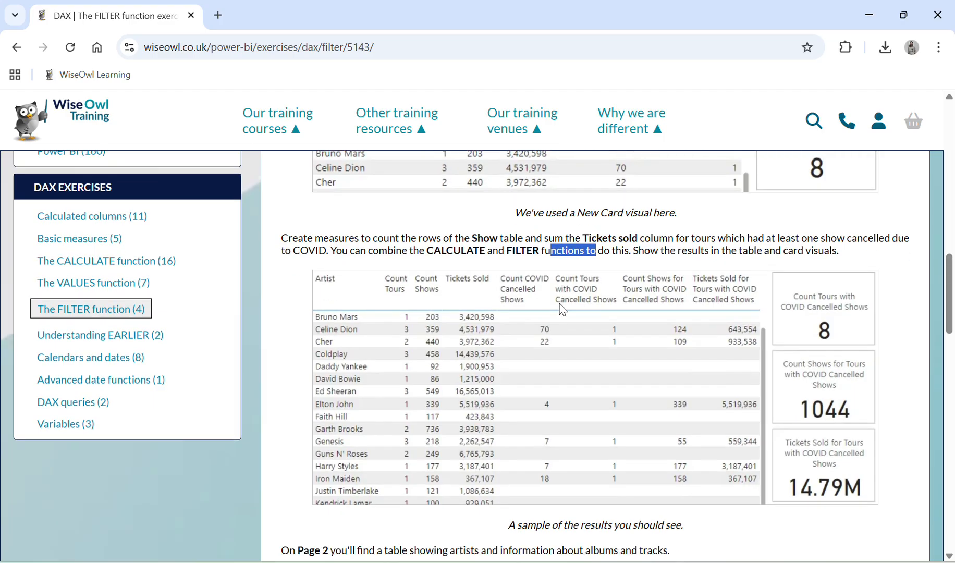
pyautogui.scroll(-1, 562, 310)
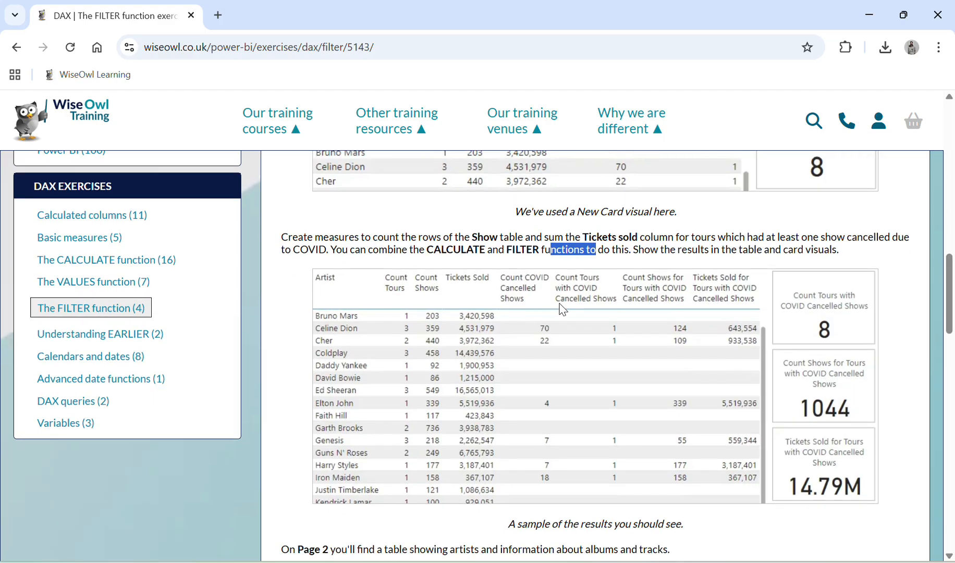
pyautogui.hotkey('alt', 'Tab')
pyautogui.hotkey('alt', 'Tab')
pyautogui.hotkey('alt', 'Tab')
pyautogui.write('co')
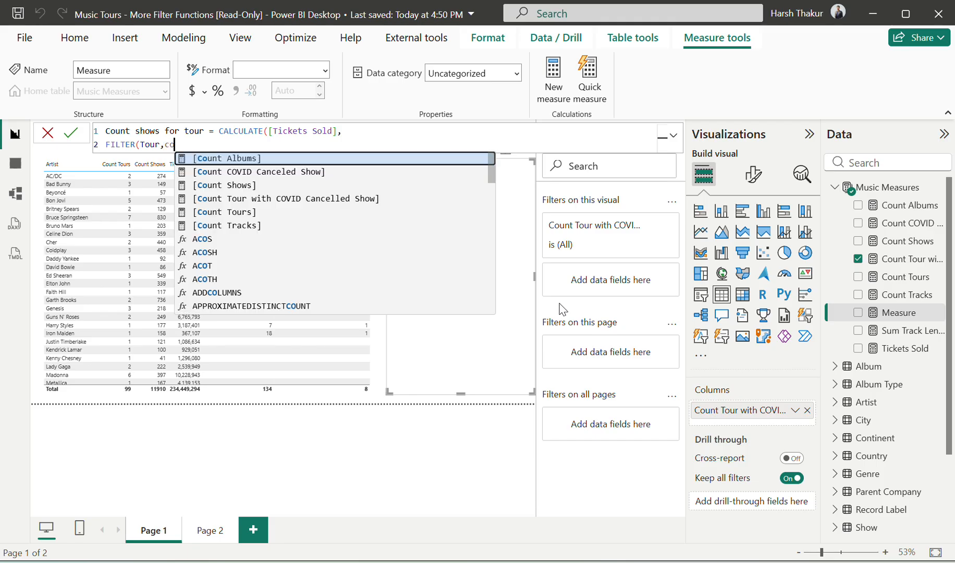
pyautogui.press('Down')
pyautogui.press('Down')
pyautogui.press('Down')
pyautogui.press('Tab')
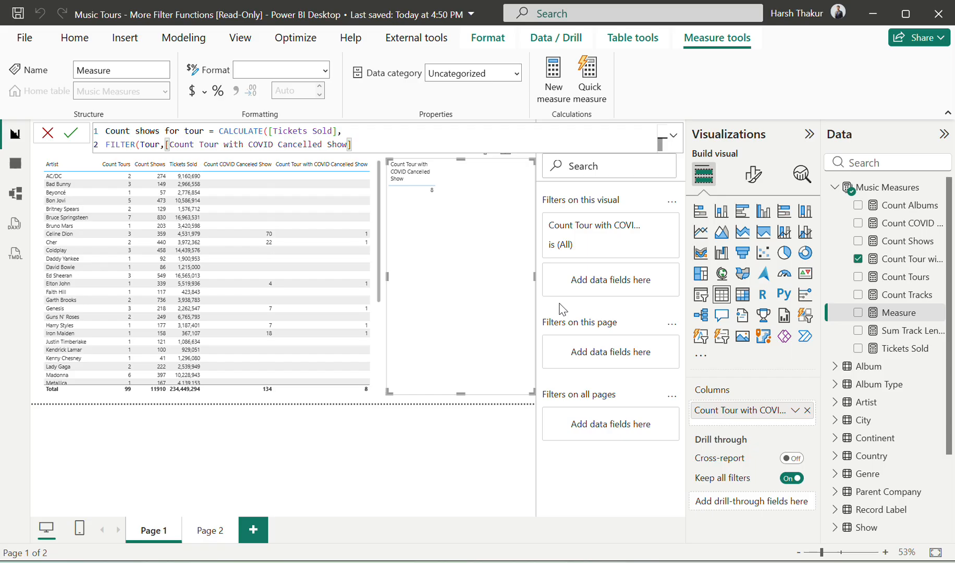
pyautogui.write('>0')
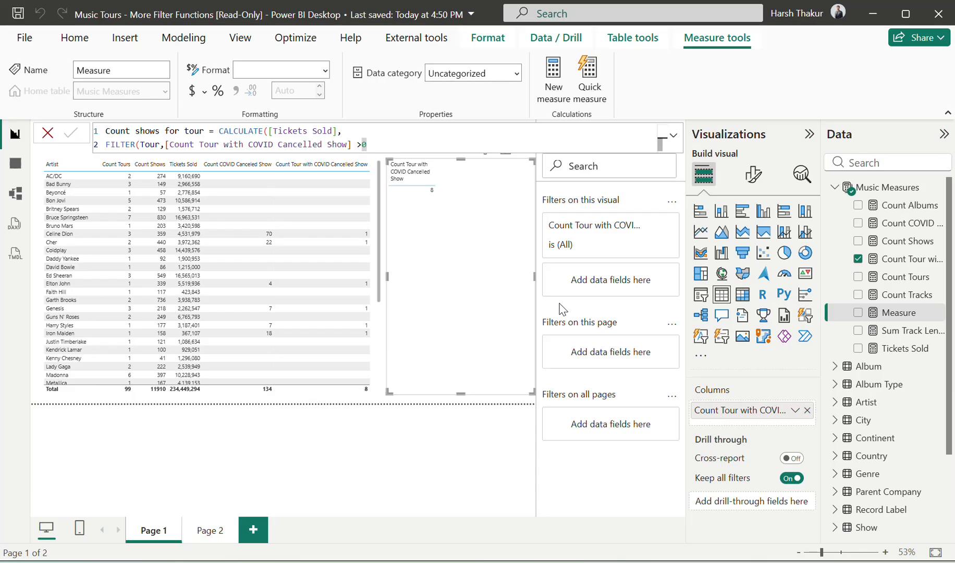
pyautogui.press('Return')
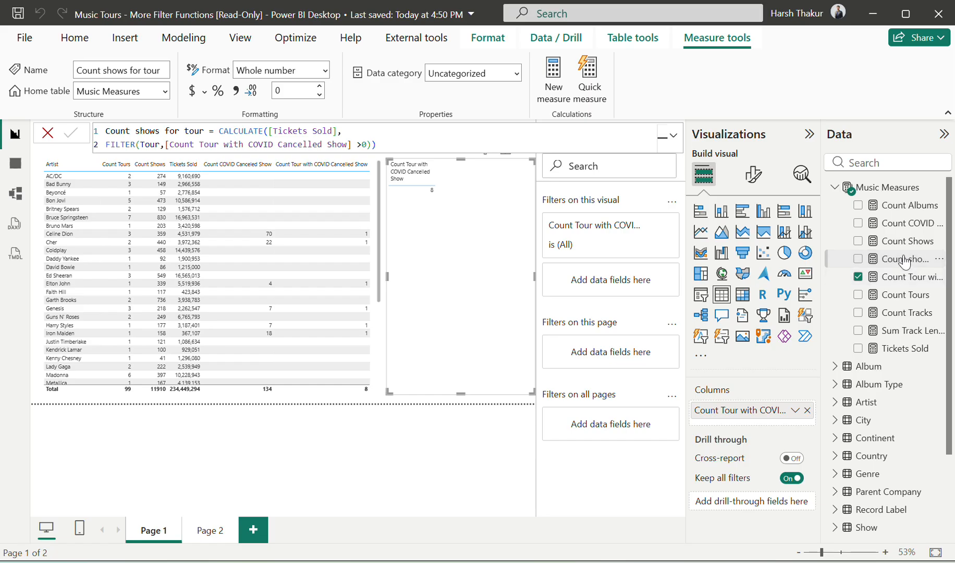
# Add the Count shows for tour measure to the artist table and compare its values with the sample table on the exercise page
pyautogui.moveTo(905, 263); pyautogui.dragTo(336, 321)
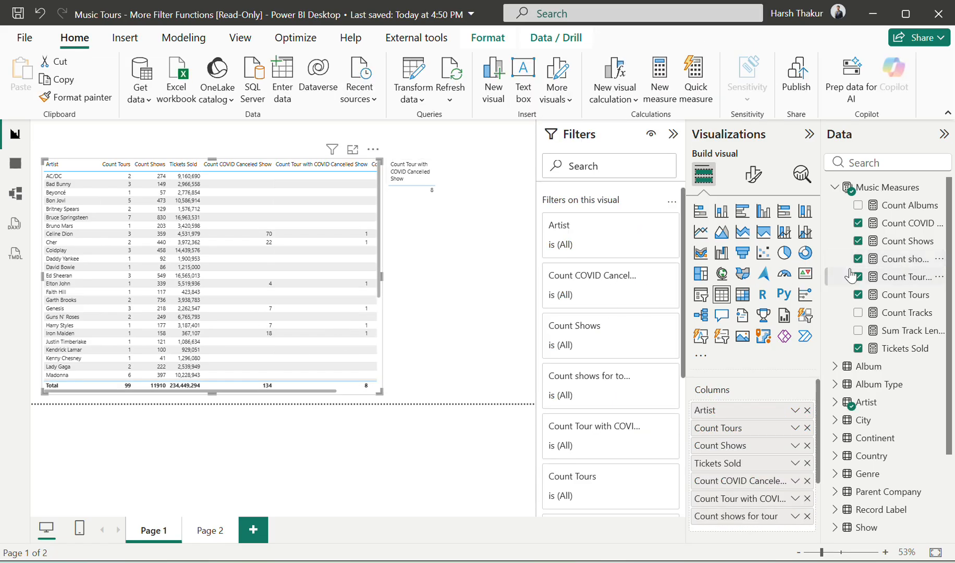
pyautogui.hscroll(2, 370, 247)
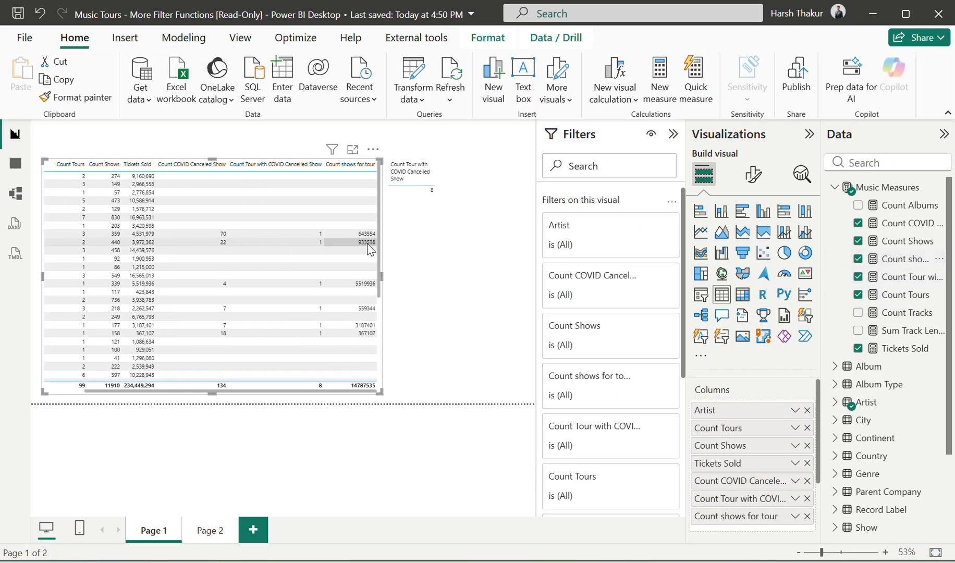
pyautogui.hotkey('alt', 'Tab')
pyautogui.scroll(-1, 489, 363)
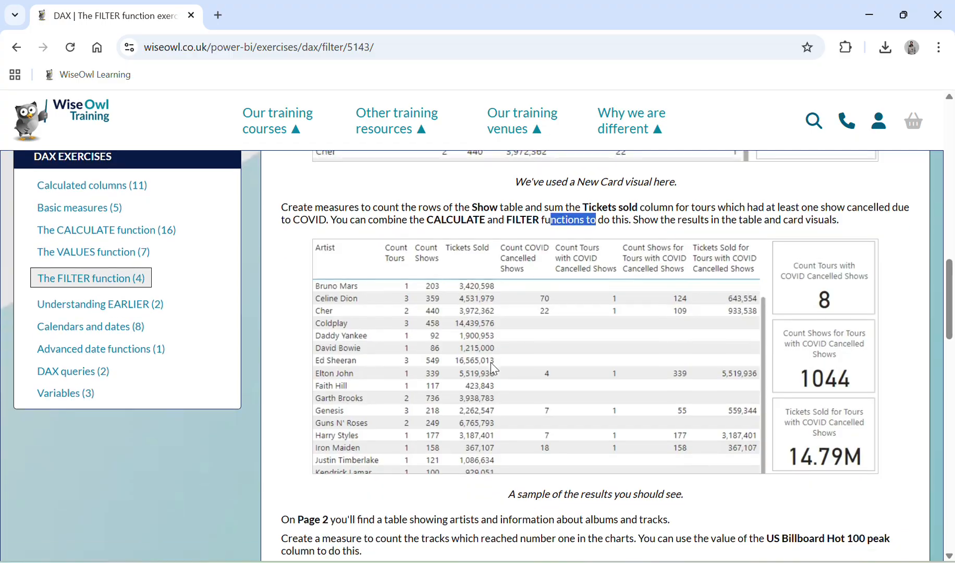
pyautogui.hotkey('alt', 'Tab')
pyautogui.hotkey('alt', 'Tab')
pyautogui.hotkey('alt', 'Tab')
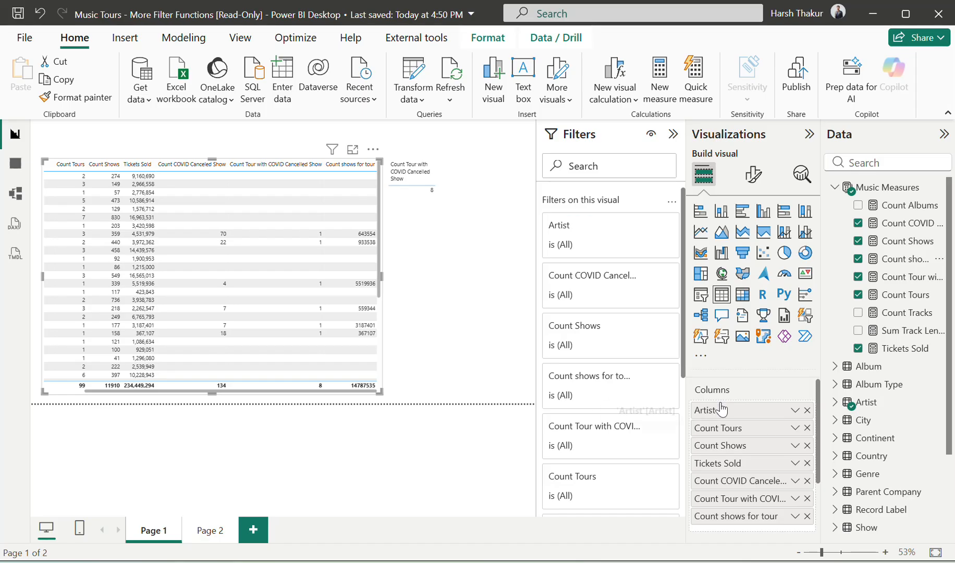
pyautogui.hotkey('alt', 'Tab')
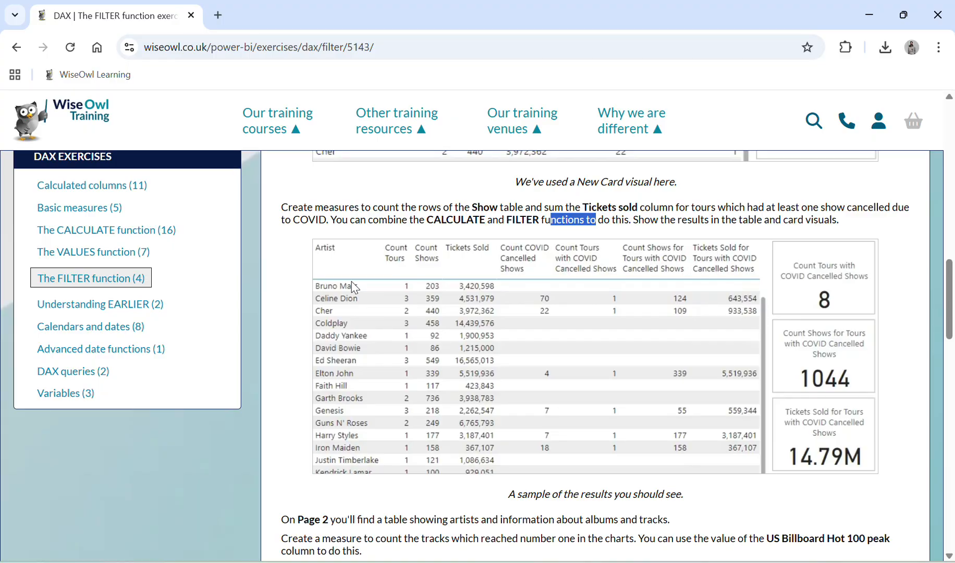
# In Power BI, add Count shows for tour to the small COVID tour count table and compare it with the exercise's sample cards
pyautogui.hotkey('alt', 'Tab')
pyautogui.click(441, 297)
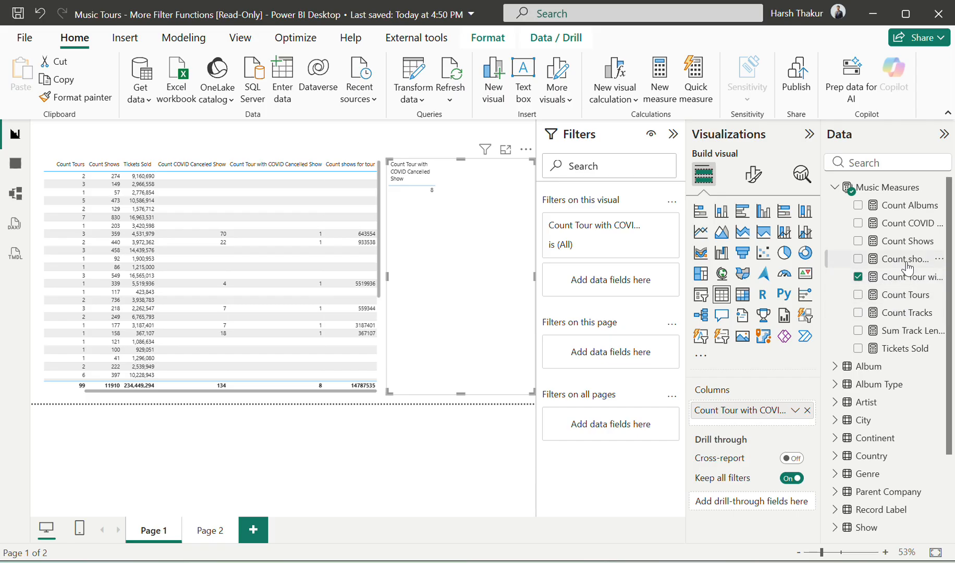
pyautogui.moveTo(907, 267); pyautogui.dragTo(766, 420)
pyautogui.hotkey('alt', 'Tab')
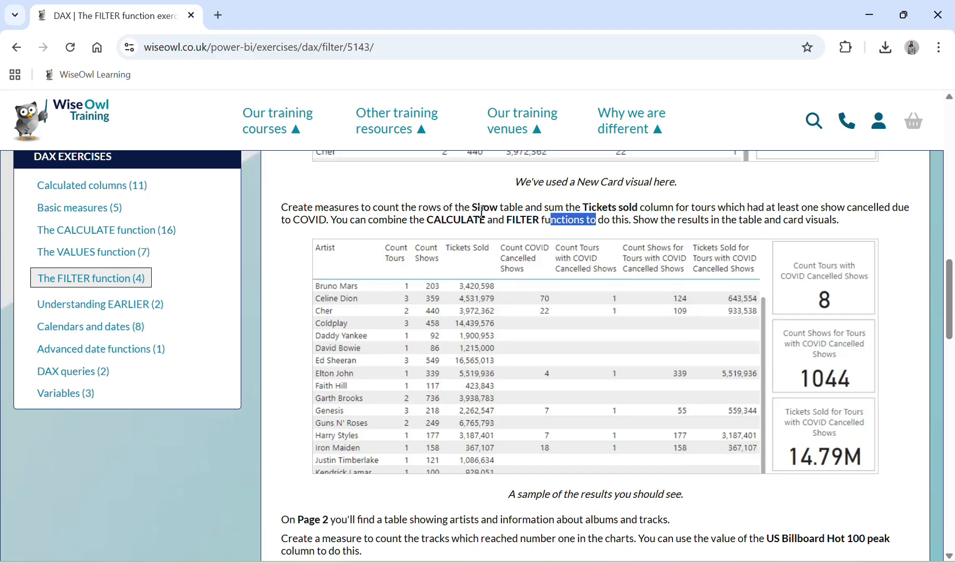
pyautogui.hotkey('alt', 'Tab')
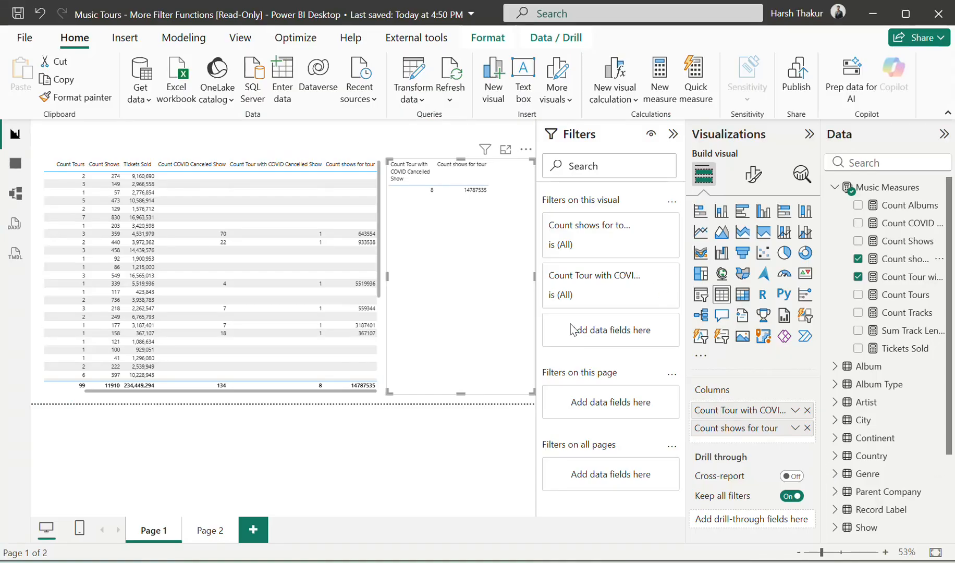
pyautogui.hotkey('alt', 'Tab')
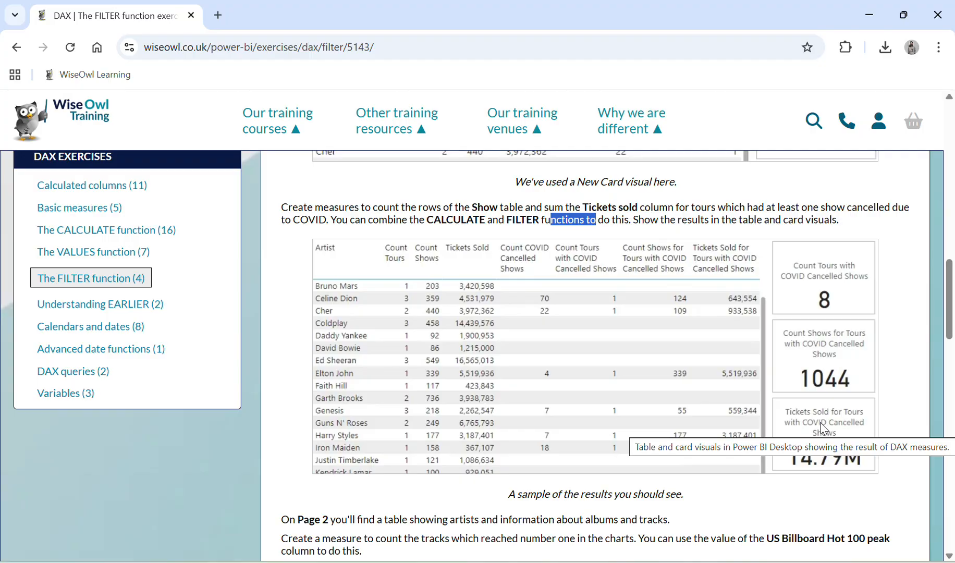
# In Power BI, copy the Count shows for tour formula into a new measure in Music Measures and name it Count shows for tour 2
pyautogui.hotkey('alt', 'Tab')
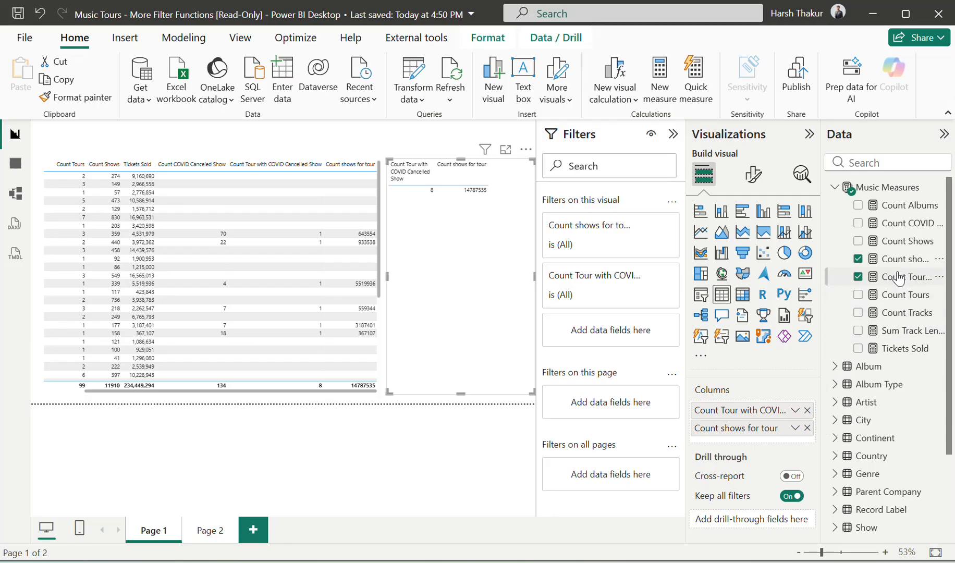
pyautogui.click(897, 261)
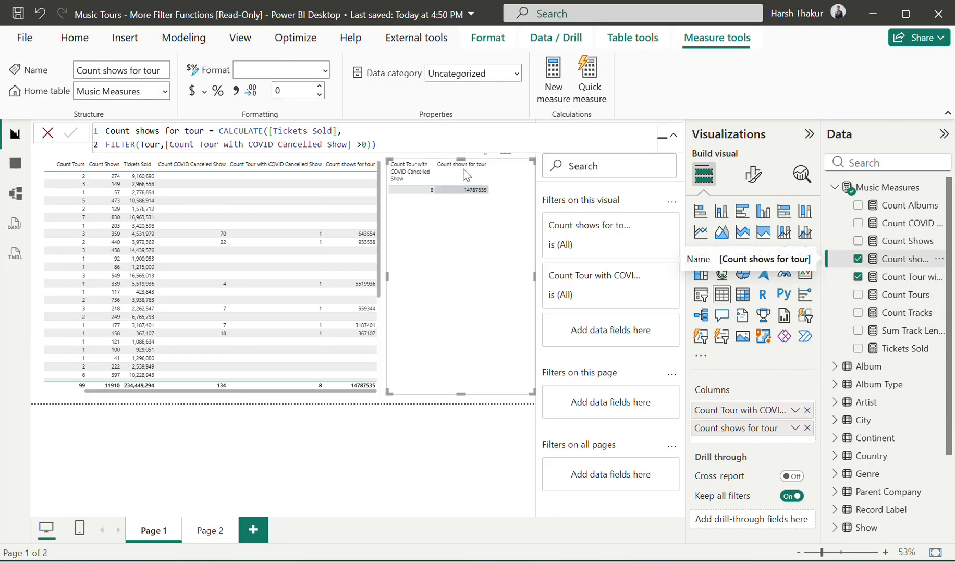
pyautogui.click(457, 136)
pyautogui.hotkey('ctrl', 'a')
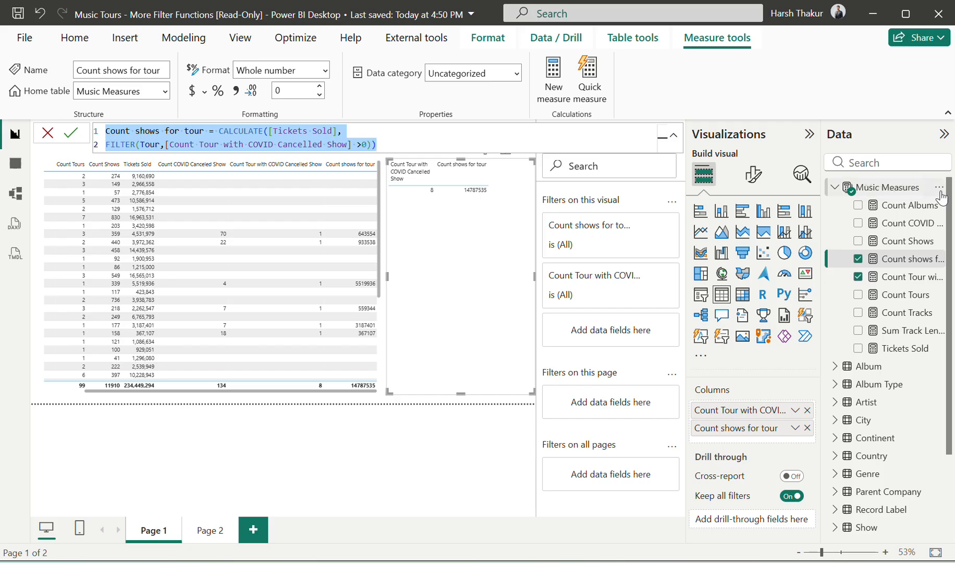
pyautogui.rightClick(886, 188)
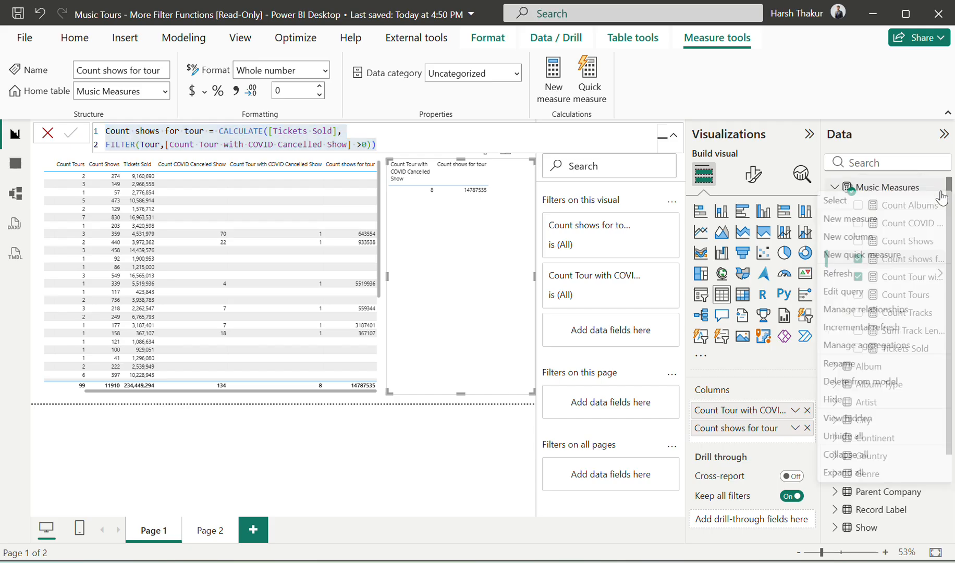
pyautogui.click(874, 222)
pyautogui.hotkey('ctrl', 'v')
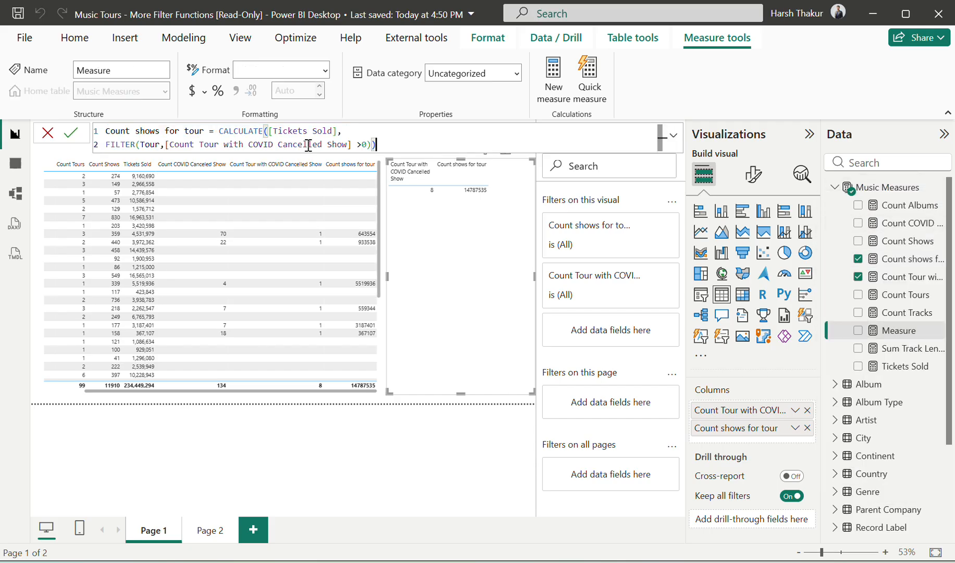
pyautogui.doubleClick(203, 131)
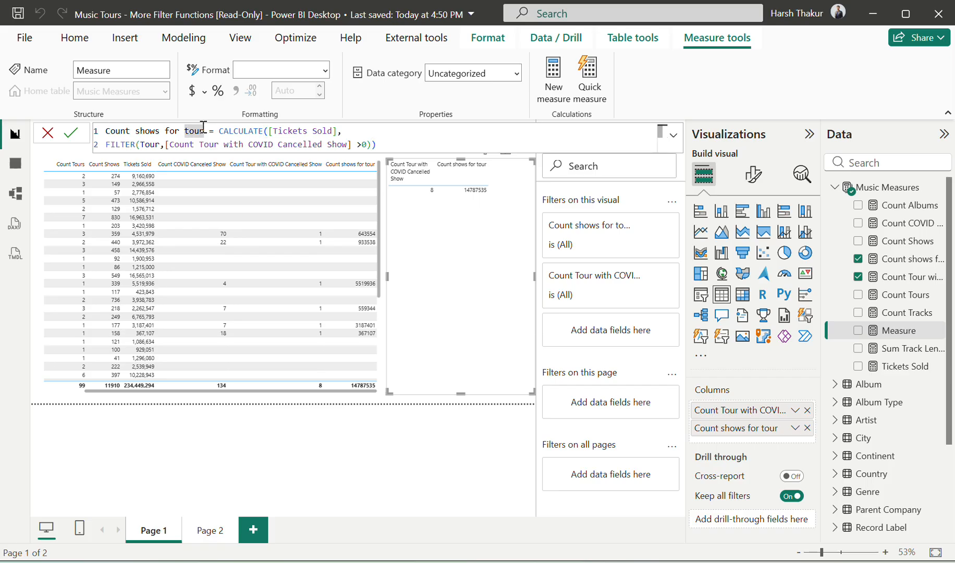
pyautogui.write('tour 2')
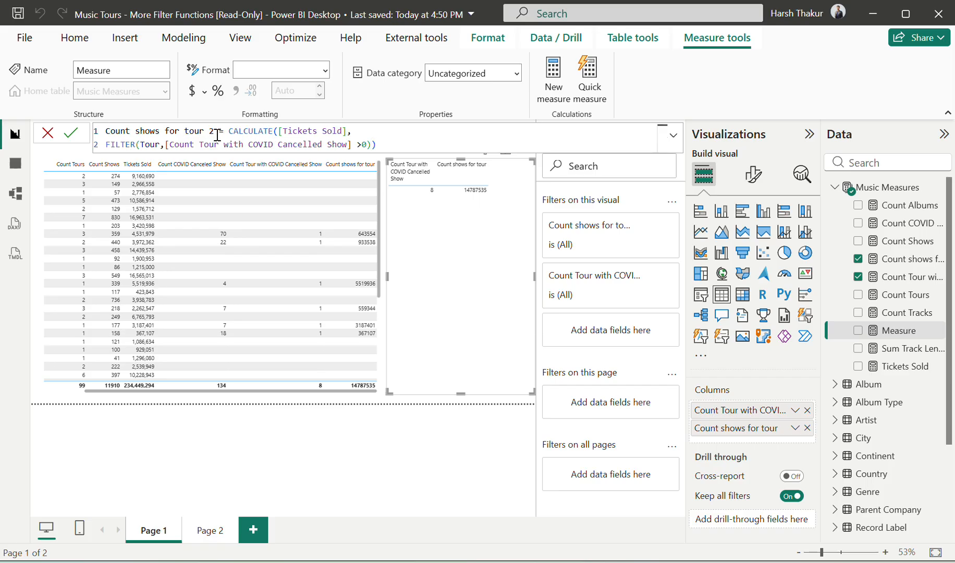
# Replace [Tickets Sold] with [Count Shows] in the CALCULATE expression of Count shows for tour 2 and commit the measure
pyautogui.press('BackSpace')
pyautogui.press('BackSpace')
pyautogui.press('BackSpace')
pyautogui.press('BackSpace')
pyautogui.press('BackSpace')
pyautogui.press('BackSpace')
pyautogui.press('BackSpace')
pyautogui.press('BackSpace')
pyautogui.press('BackSpace')
pyautogui.press('BackSpace')
pyautogui.press('BackSpace')
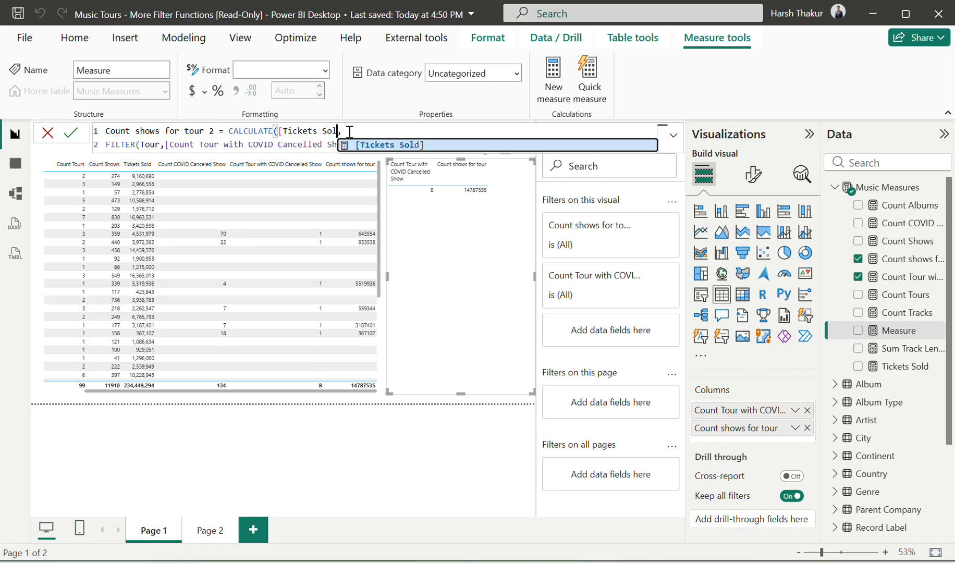
pyautogui.press('BackSpace')
pyautogui.press('BackSpace')
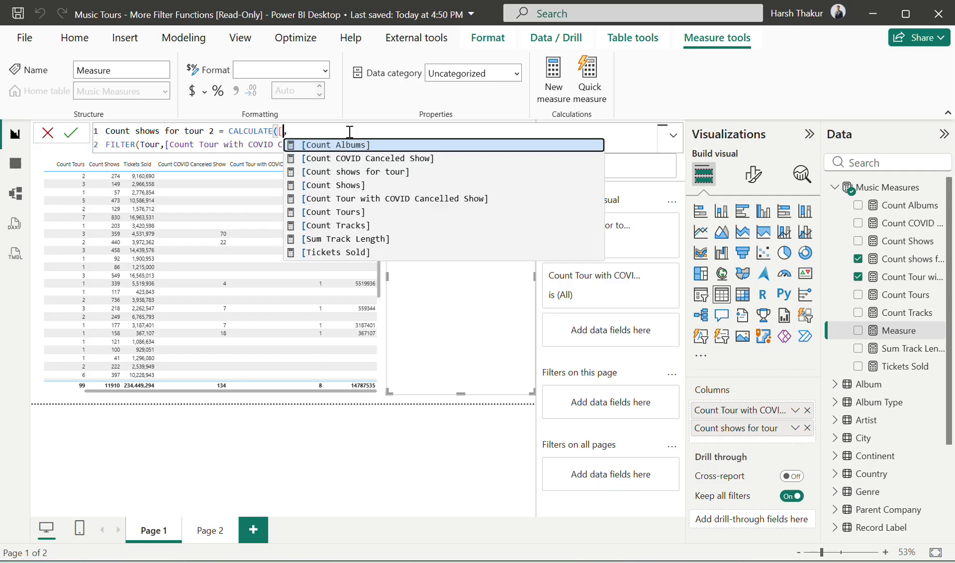
pyautogui.press('Down')
pyautogui.press('Down')
pyautogui.press('Down')
pyautogui.press('Tab')
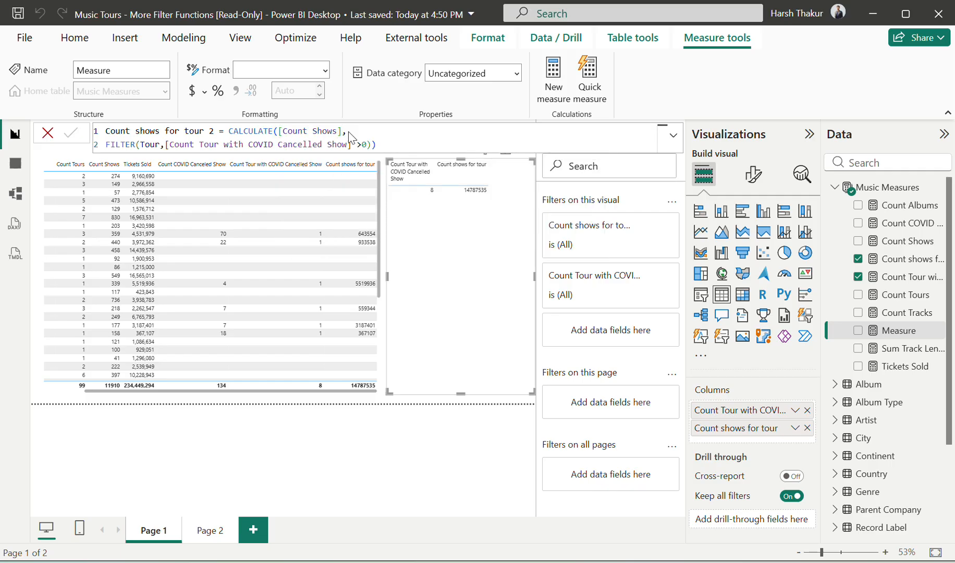
pyautogui.press('Return')
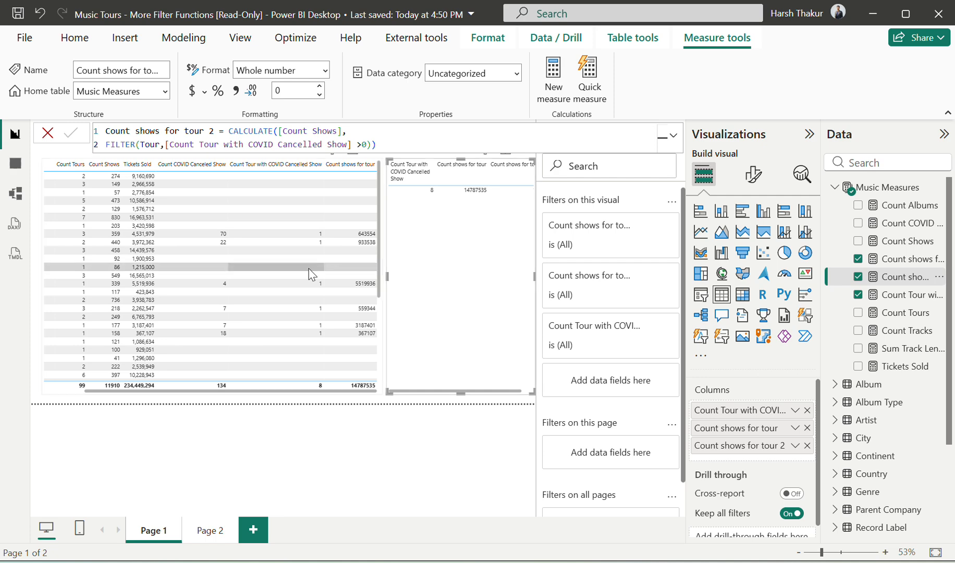
# Add the Count shows for tour 2 measure to the artist table and compare its values with the exercise's sample table
pyautogui.moveTo(891, 281); pyautogui.dragTo(321, 262)
pyautogui.hotkey('alt', 'Tab')
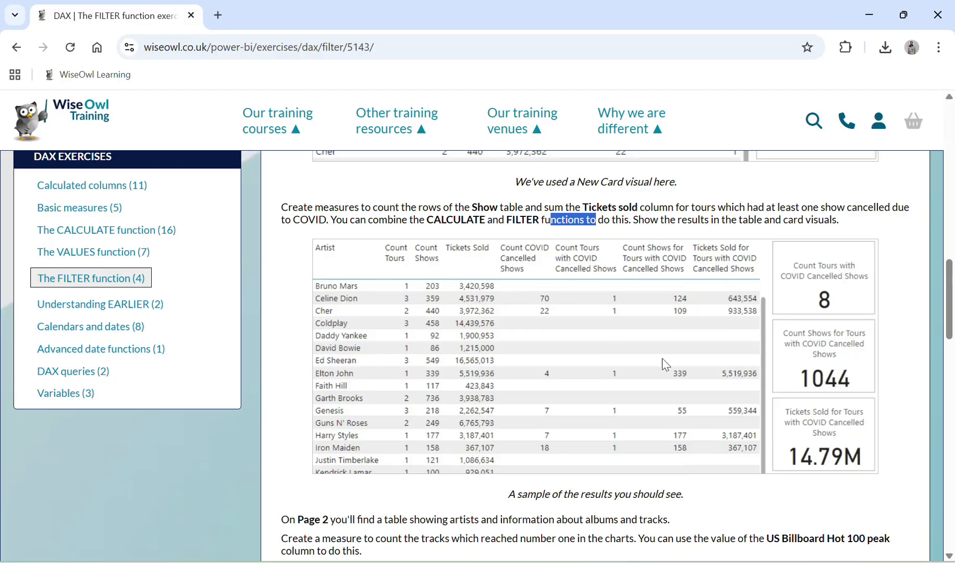
pyautogui.hotkey('alt', 'Tab')
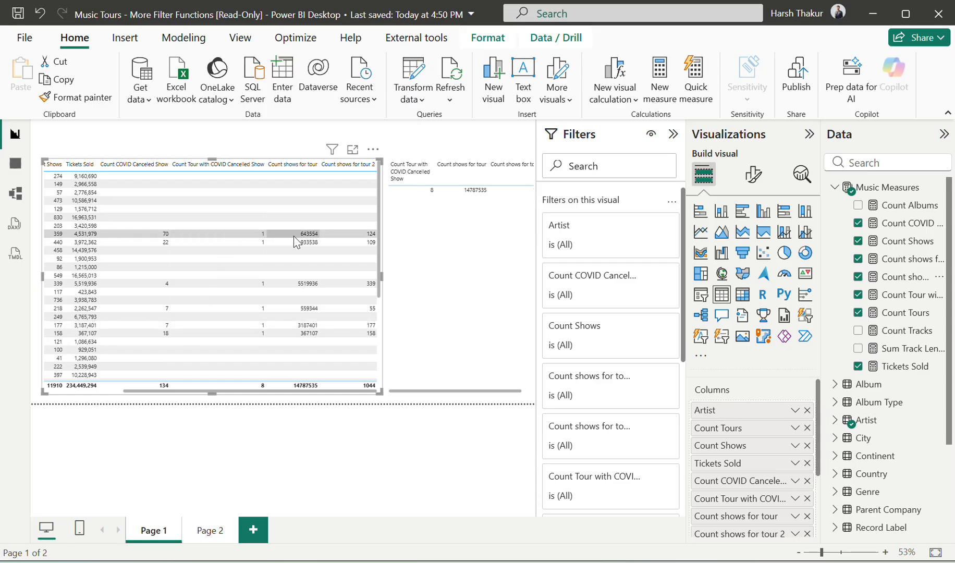
pyautogui.hotkey('alt', 'Tab')
# Open Page 2 of the report and read the exercise's tasks on counting number one tracks and albums containing them
pyautogui.scroll(-2, 555, 380)
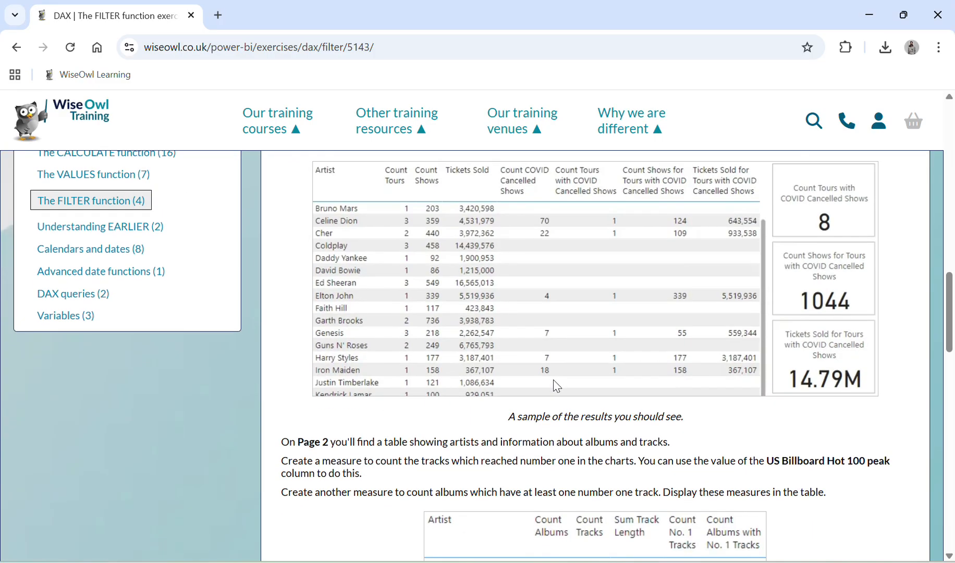
pyautogui.scroll(2, 554, 380)
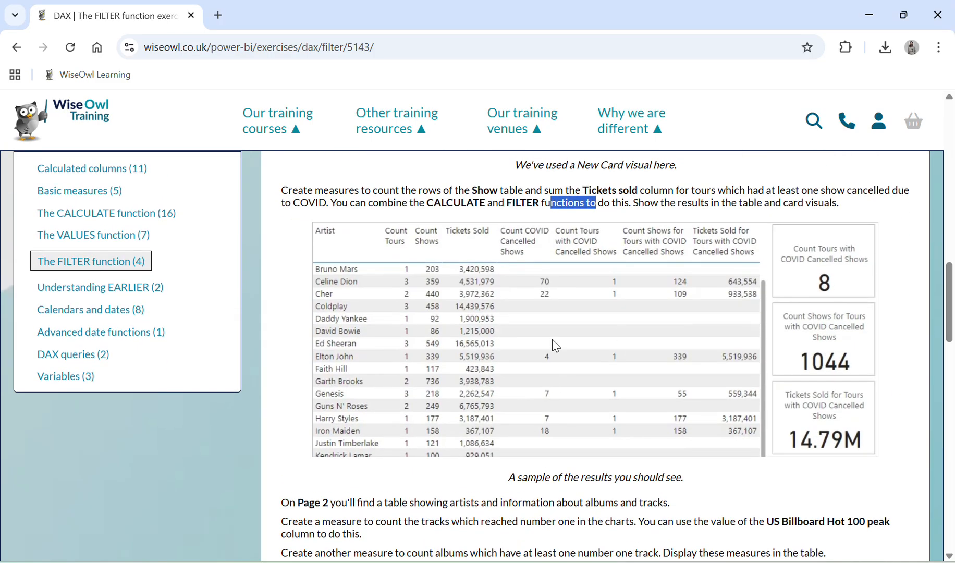
pyautogui.scroll(-5, 485, 318)
pyautogui.hotkey('alt', 'Tab')
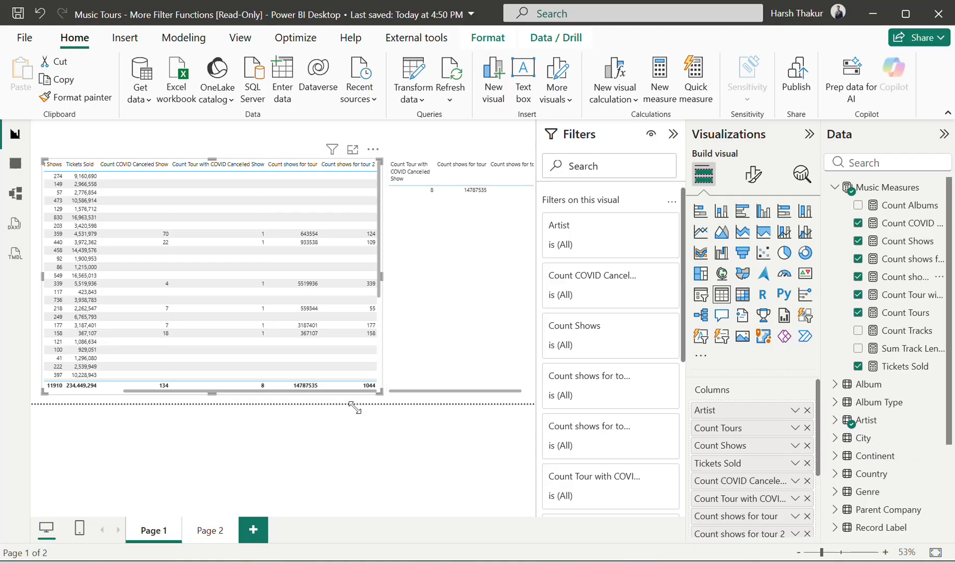
pyautogui.click(203, 530)
pyautogui.hotkey('alt', 'Tab')
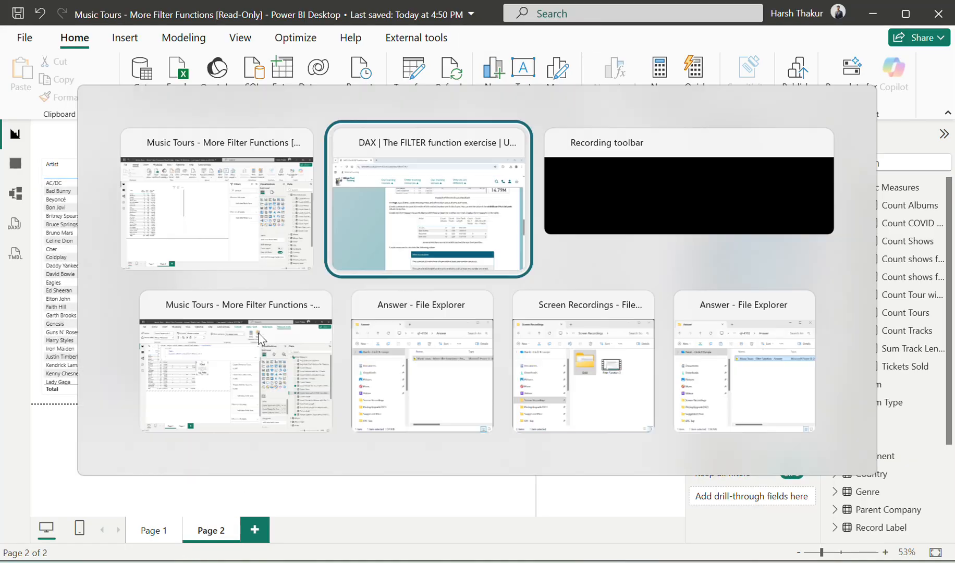
pyautogui.scroll(-8, 597, 342)
pyautogui.scroll(8, 597, 343)
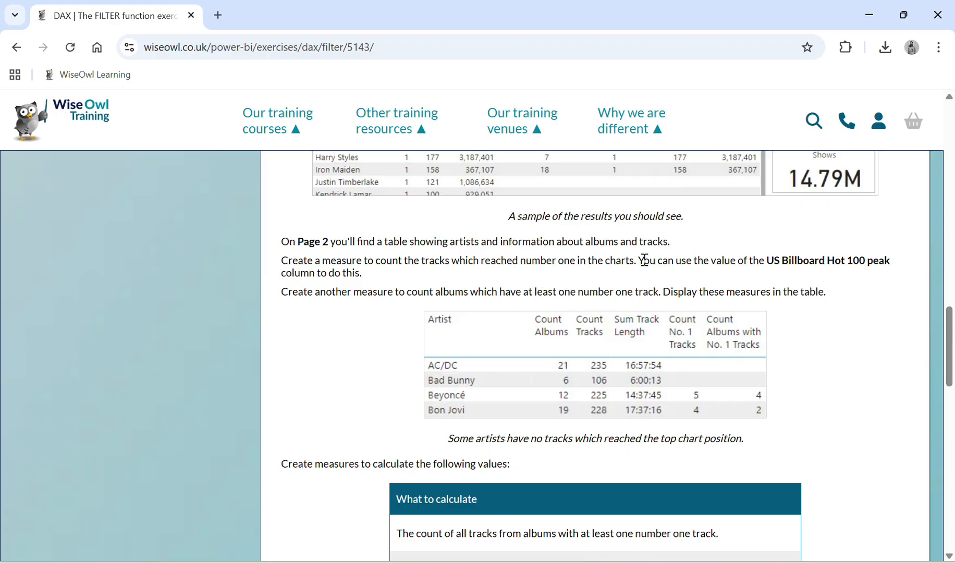
pyautogui.hotkey('alt', 'Tab')
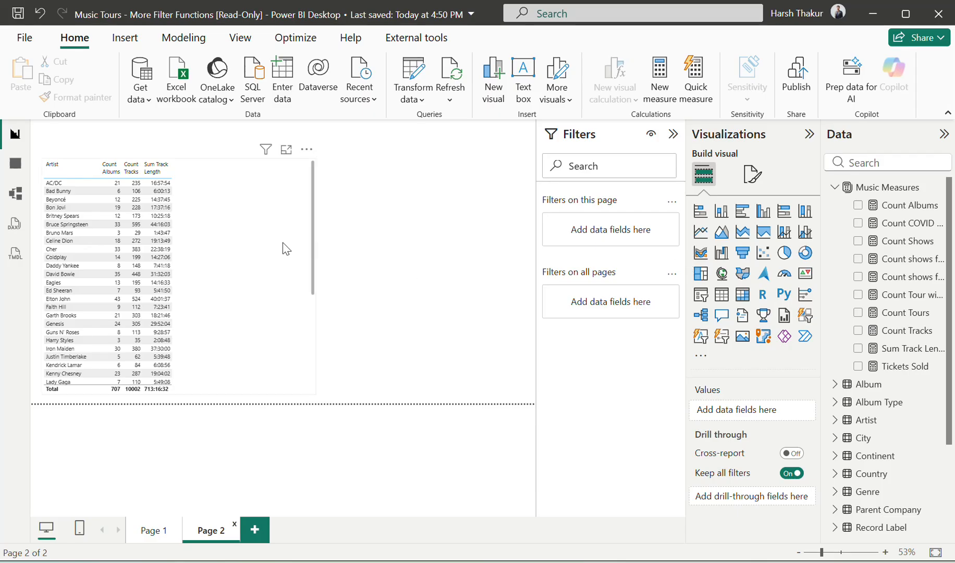
pyautogui.hotkey('alt', 'Tab')
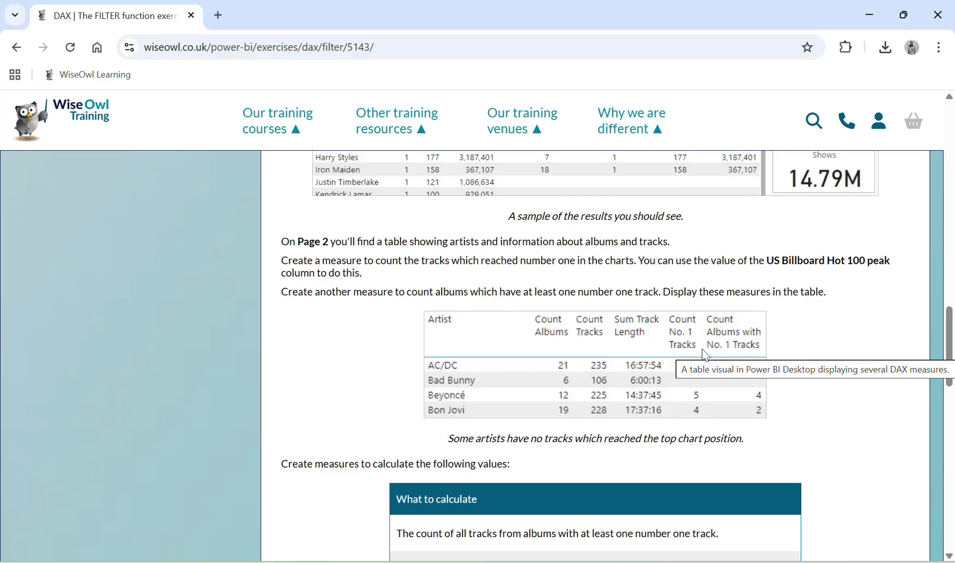
# With the Page 2 artist table selected, start a new measure in Music Measures named Count No.1 Track
pyautogui.hotkey('alt', 'Tab')
pyautogui.click(268, 250)
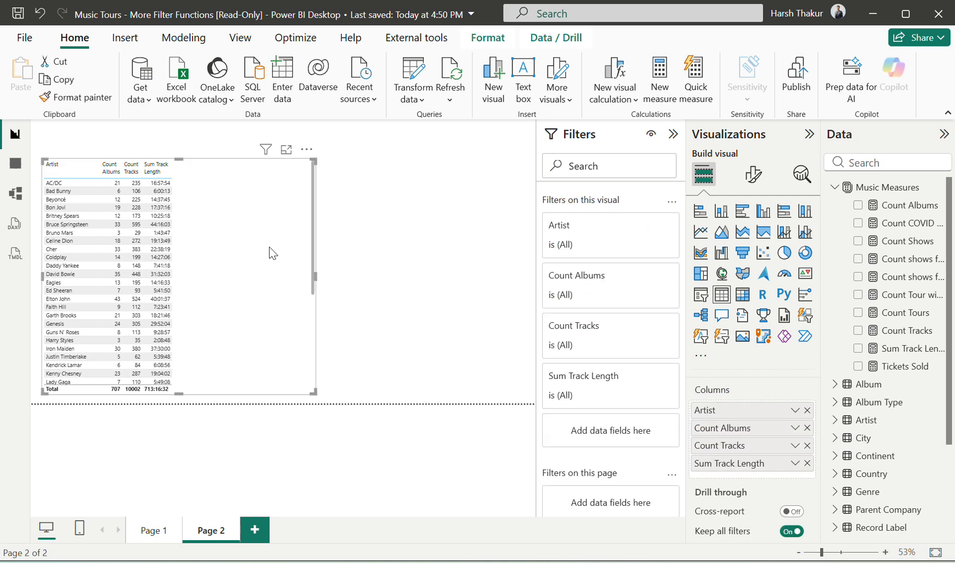
pyautogui.rightClick(936, 186)
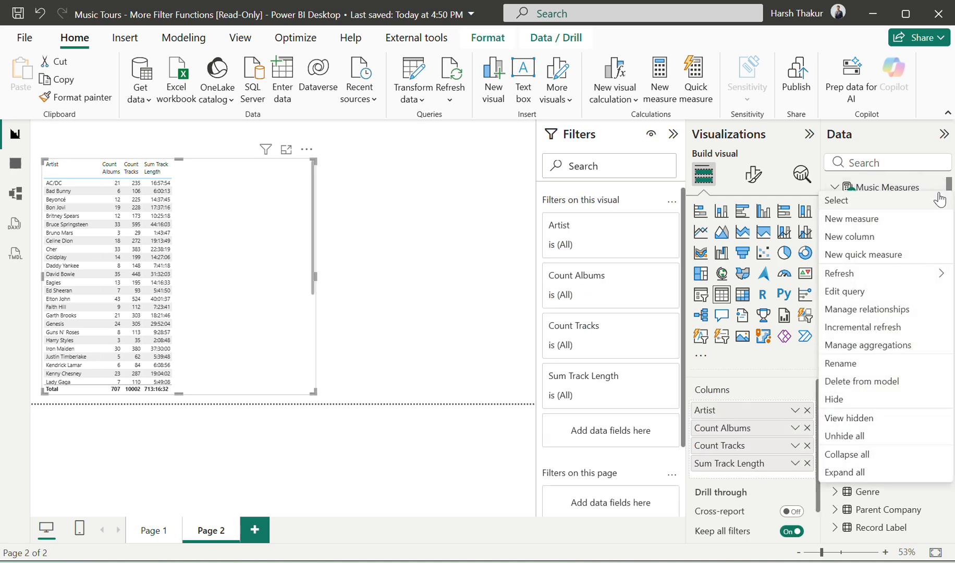
pyautogui.click(885, 225)
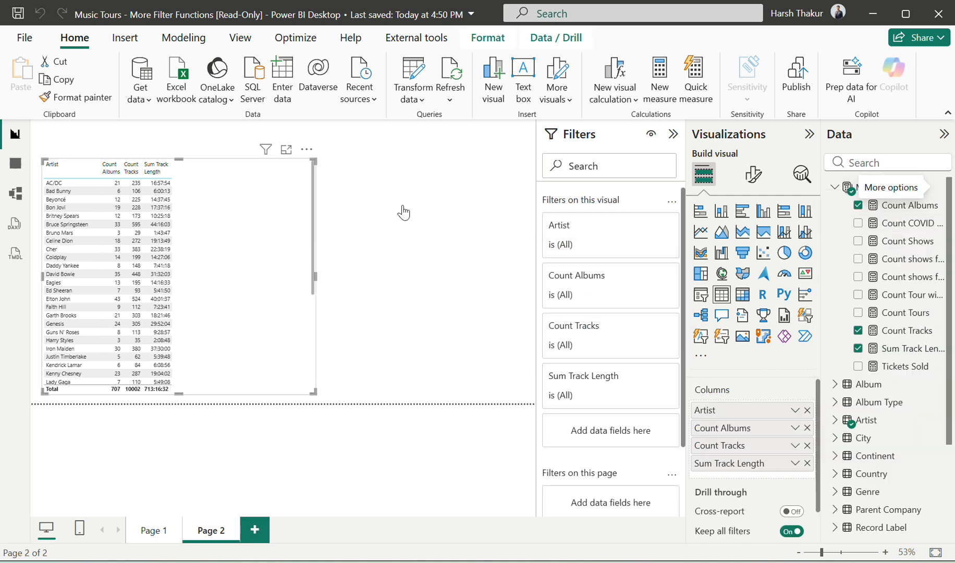
pyautogui.write('Co')
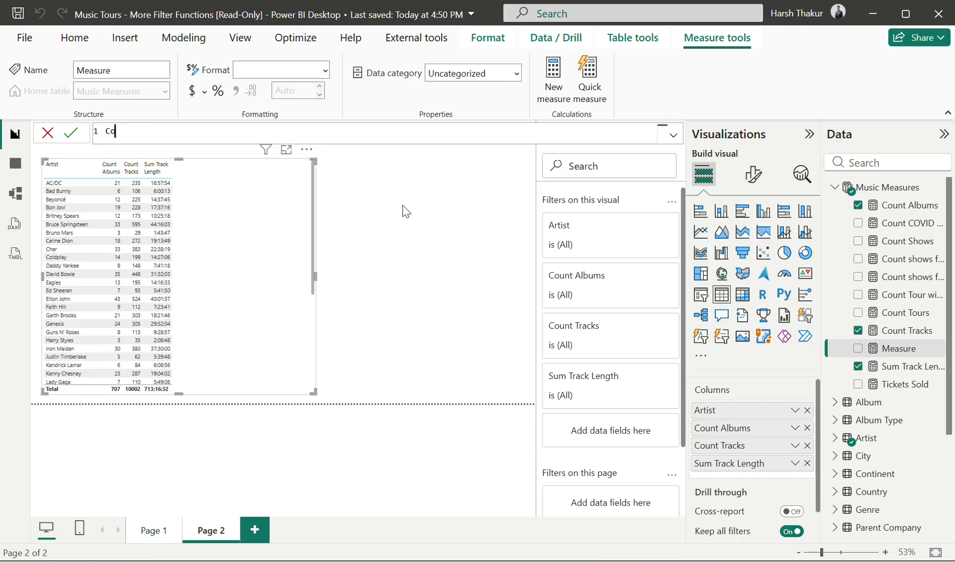
pyautogui.write('unt No.1 Track =')
# Reread the exercise's instructions for counting tracks that reached number one using the US Billboard Hot 100 peak column
pyautogui.hotkey('alt', 'Tab')
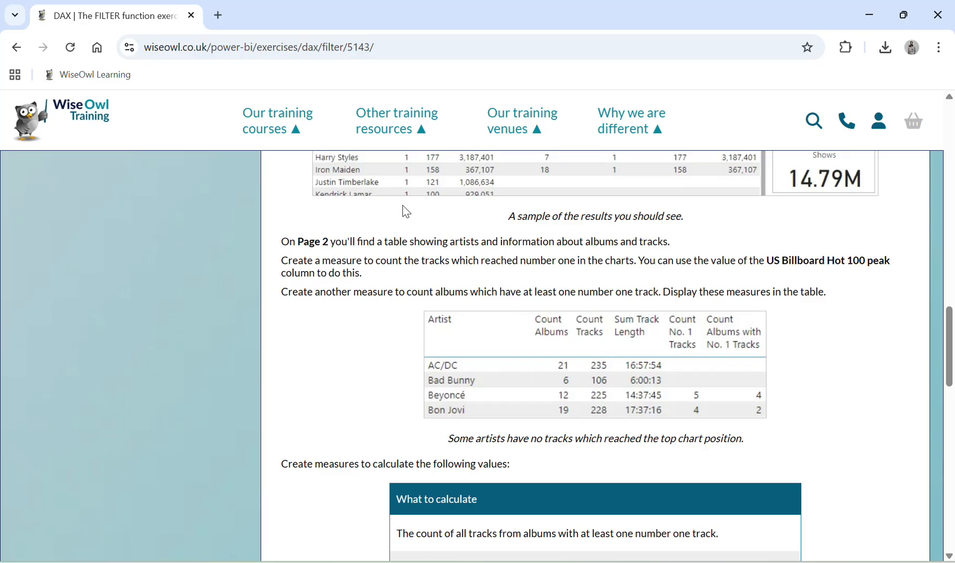
pyautogui.scroll(-1, 635, 369)
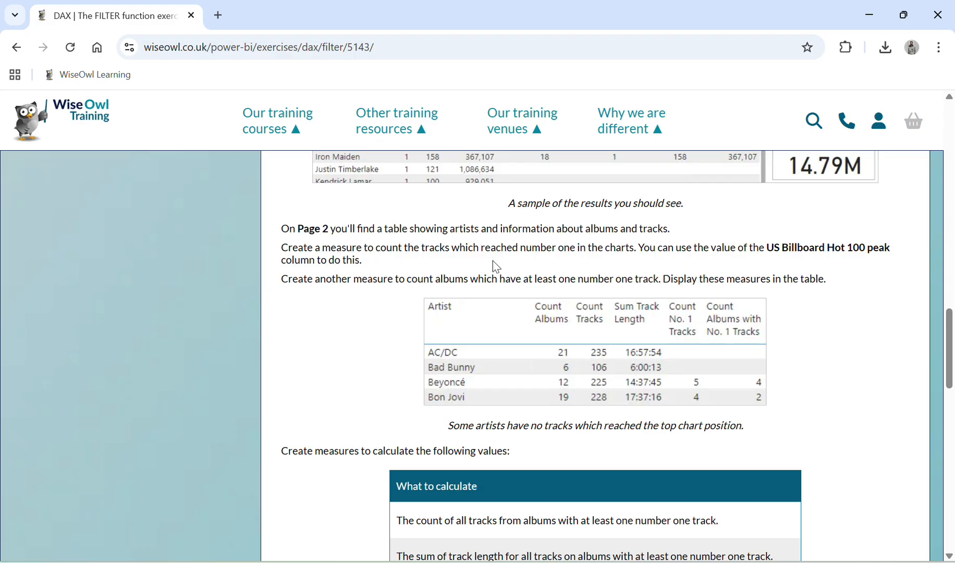
pyautogui.moveTo(430, 250); pyautogui.dragTo(516, 261)
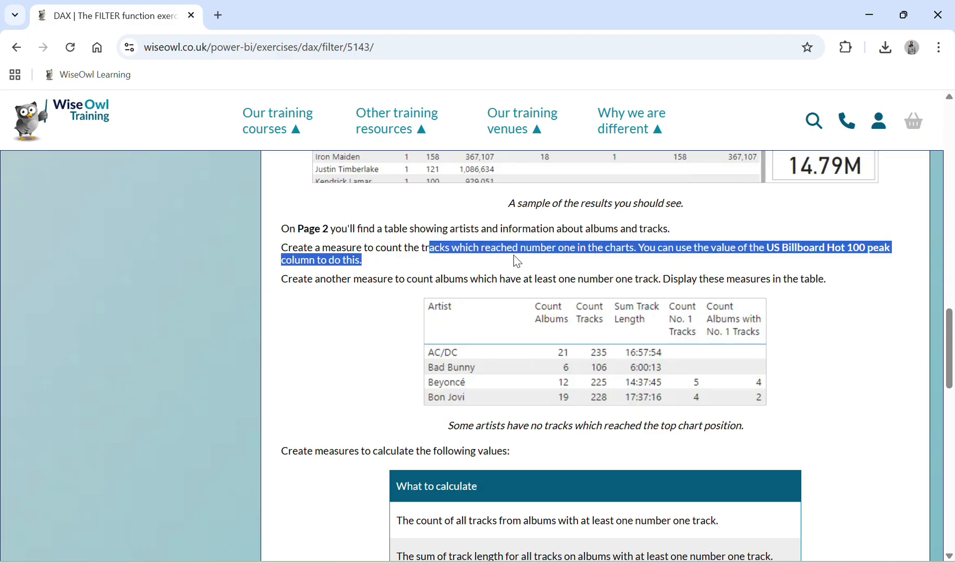
pyautogui.scroll(3, 514, 260)
pyautogui.scroll(-2, 515, 260)
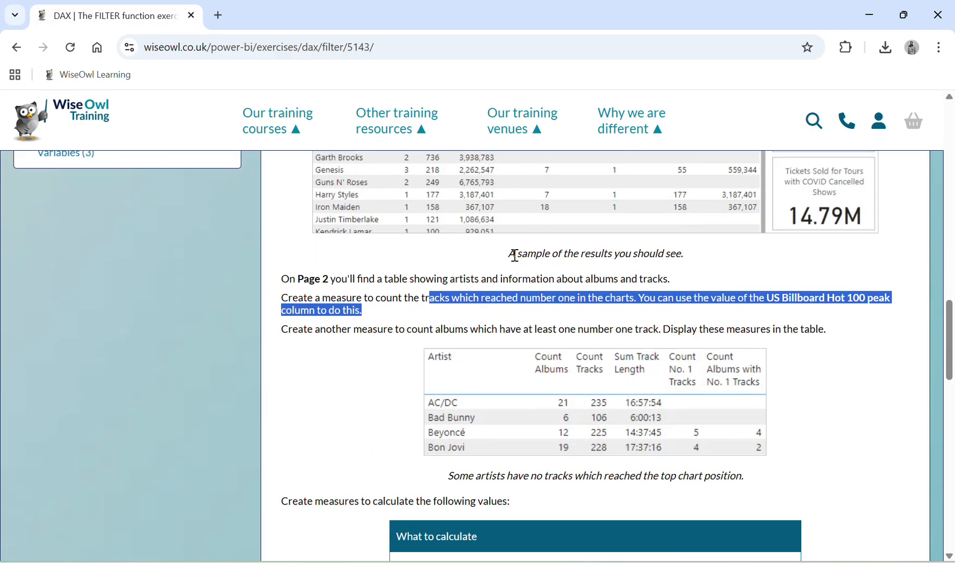
pyautogui.scroll(-1, 541, 301)
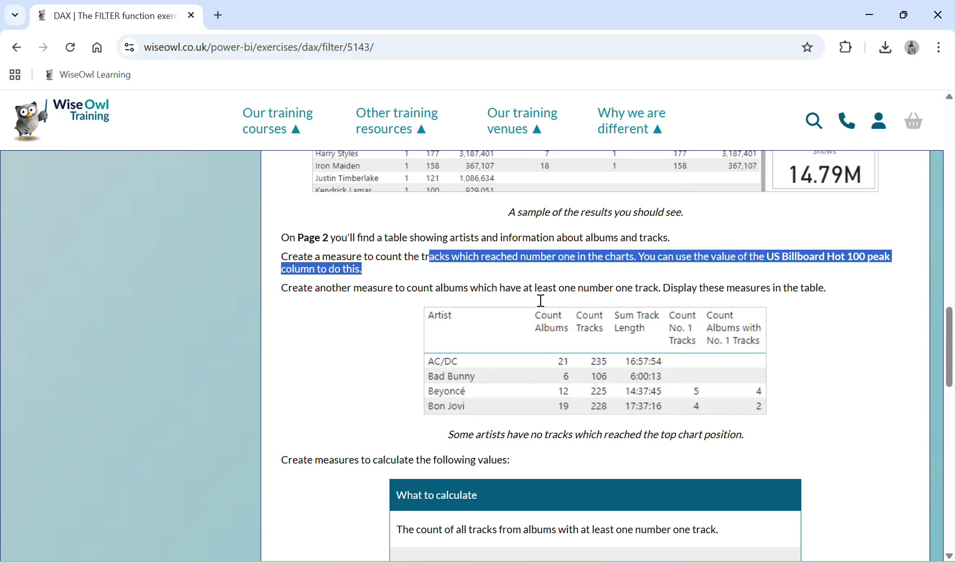
pyautogui.hotkey('alt', 'Tab')
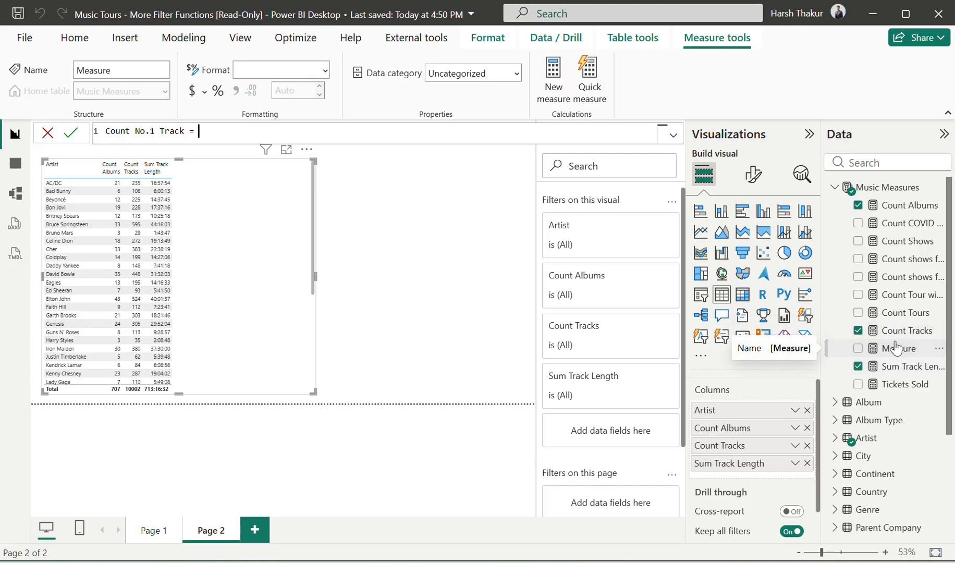
# Begin the Count No.1 Track formula with CALCULATE, using [Count Tracks] as its expression followed by a comma
pyautogui.write('CALCULATE(')
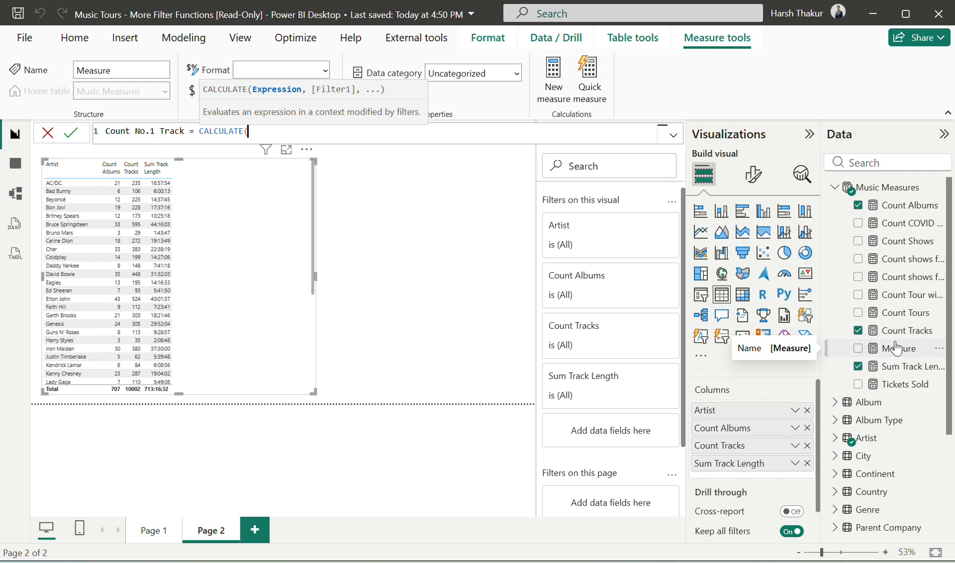
pyautogui.write('cou')
pyautogui.press('Down')
pyautogui.press('Down')
pyautogui.press('Down')
pyautogui.press('Down')
pyautogui.press('Down')
pyautogui.press('Down')
pyautogui.press('Down')
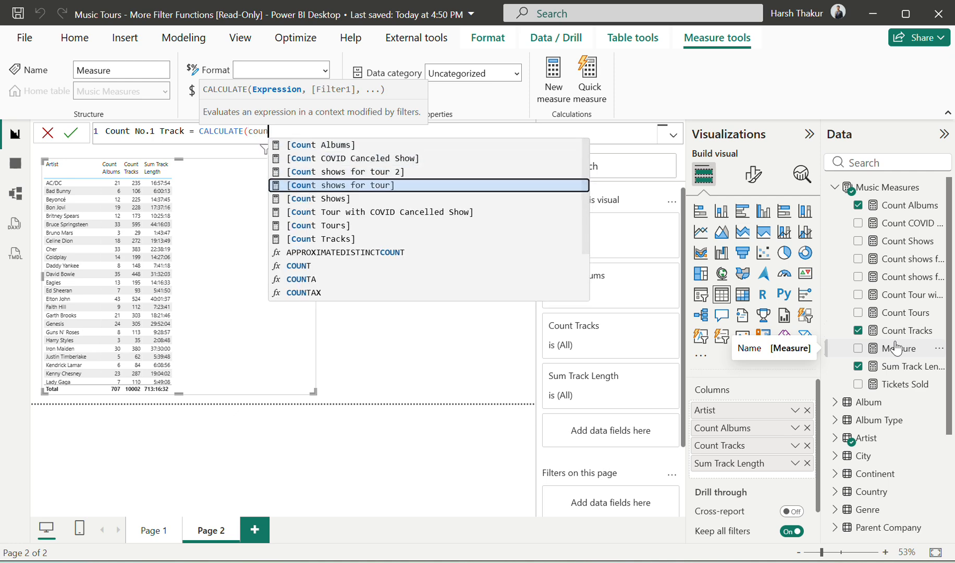
pyautogui.press('Tab')
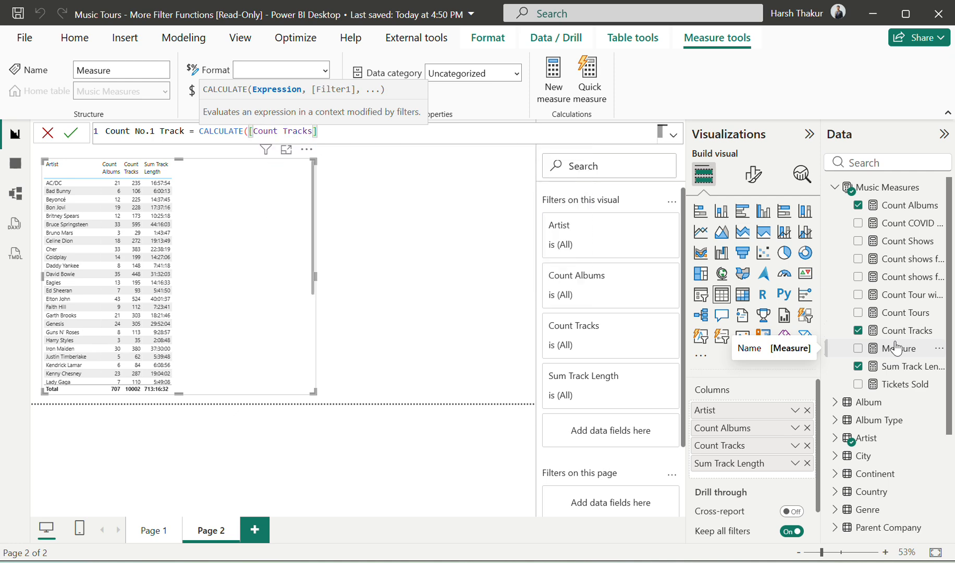
pyautogui.write(',')
# Complete the Count No.1 Track formula with the filter Track[US Billboard Hot 100 peak] = 1 and commit the measure
pyautogui.hotkey('alt', 'Tab')
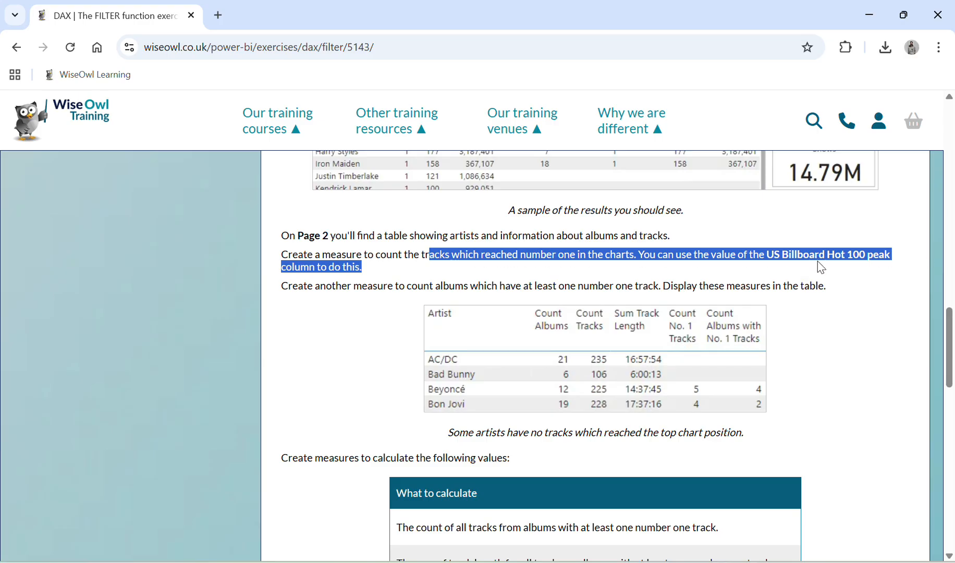
pyautogui.hotkey('alt', 'Tab')
pyautogui.write('us')
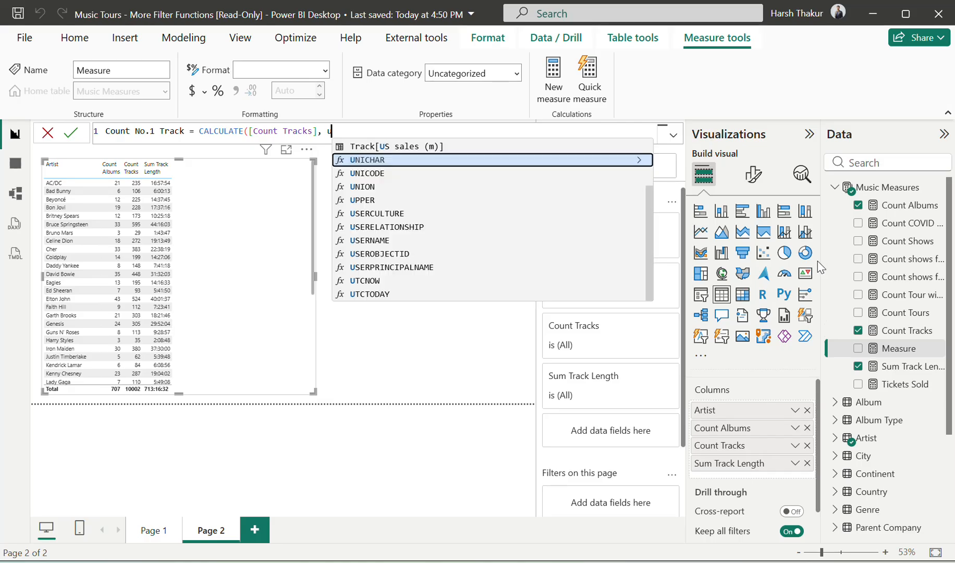
pyautogui.press('Up')
pyautogui.press('Up')
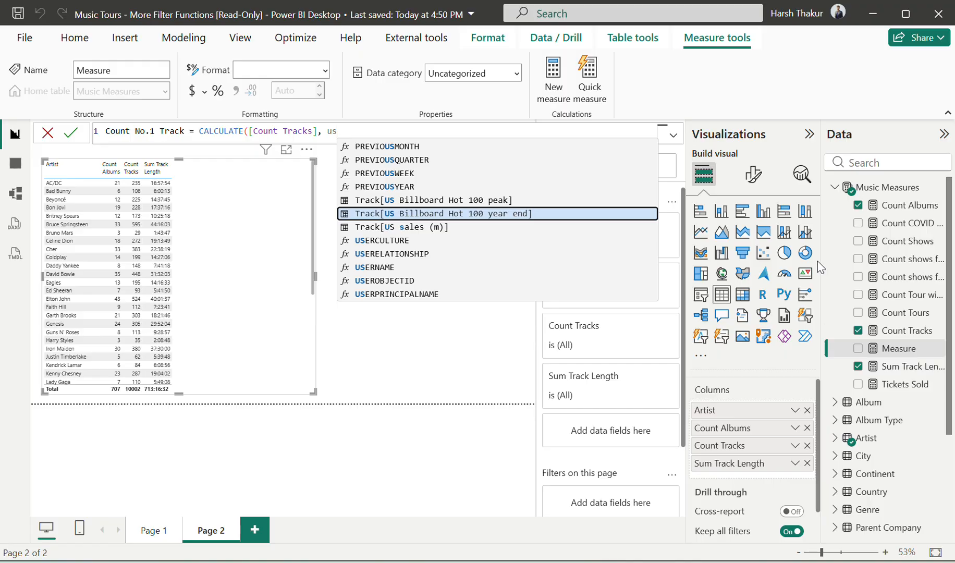
pyautogui.press('Up')
pyautogui.press('Tab')
pyautogui.hotkey('alt', 'Tab')
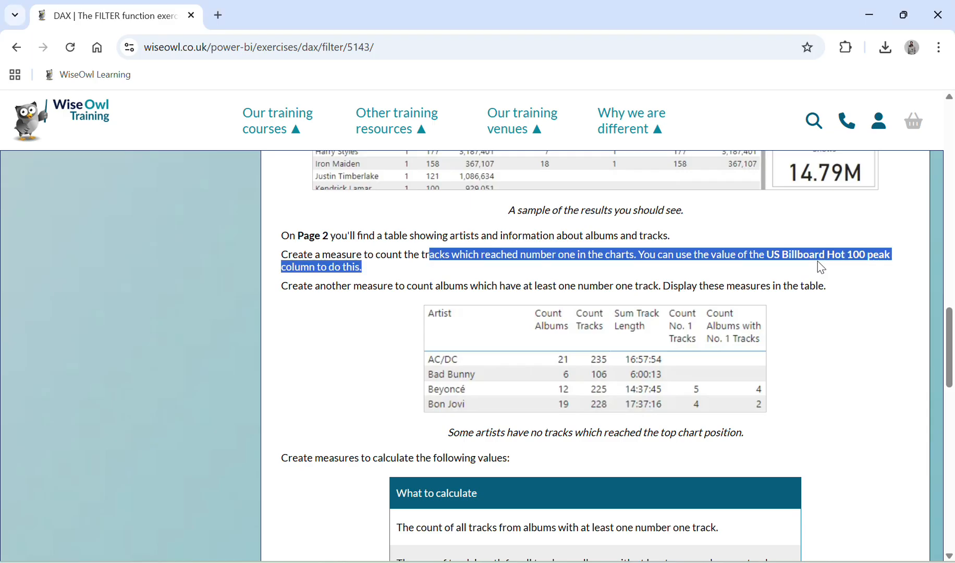
pyautogui.hotkey('alt', 'Tab')
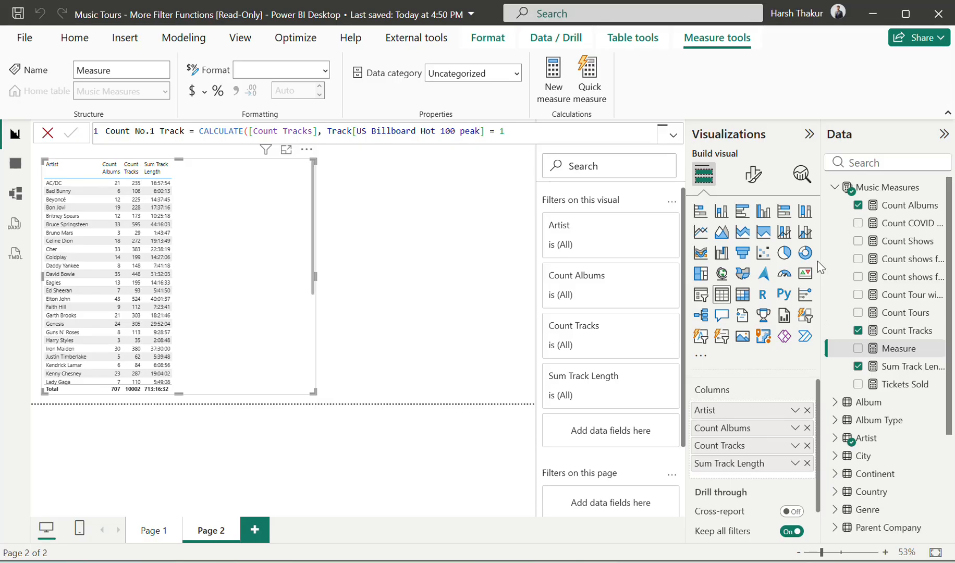
pyautogui.write(')')
pyautogui.press('Return')
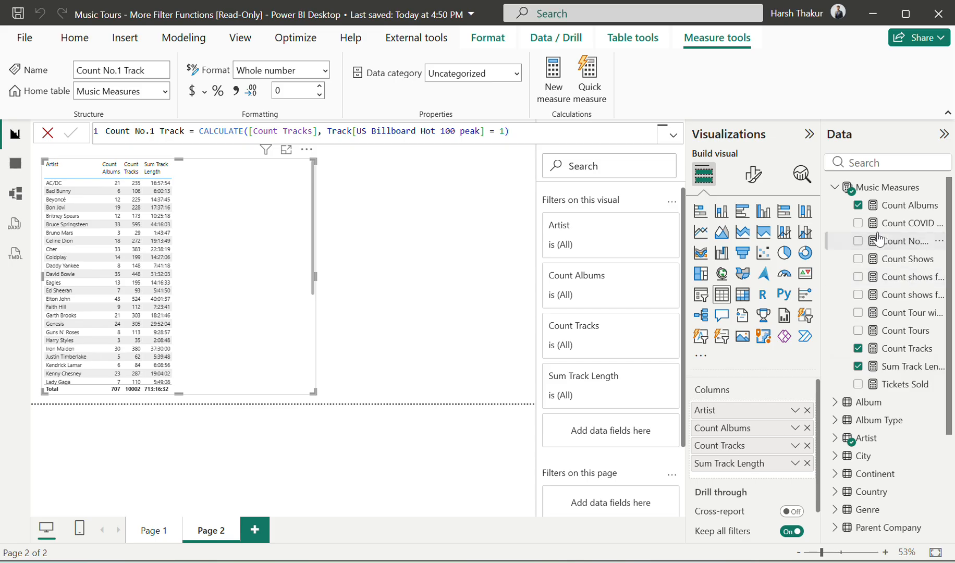
# Add Count No.1 Track to the Page 2 artist table and compare its values with the exercise's sample results
pyautogui.moveTo(880, 239); pyautogui.dragTo(269, 259)
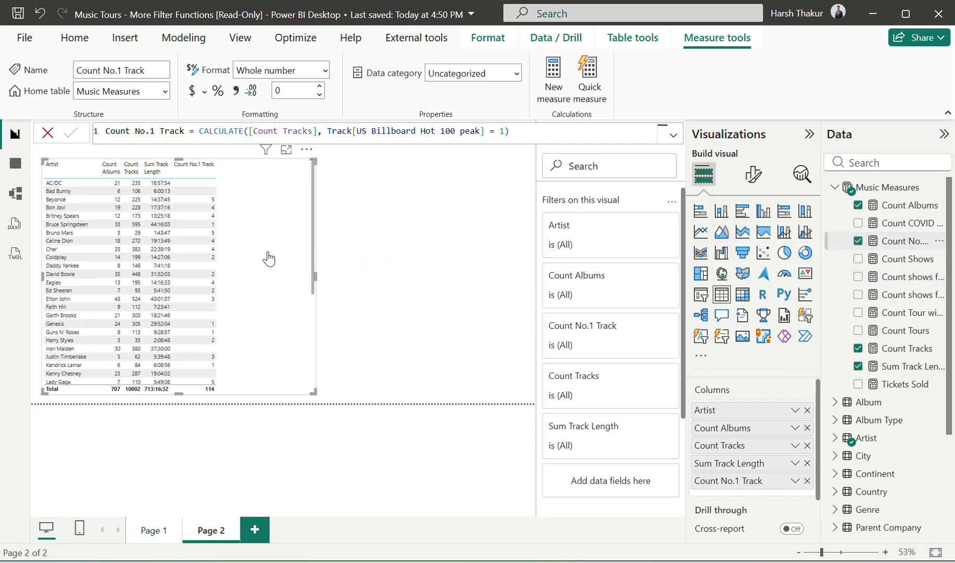
pyautogui.hotkey('alt', 'Tab')
pyautogui.scroll(-1, 664, 370)
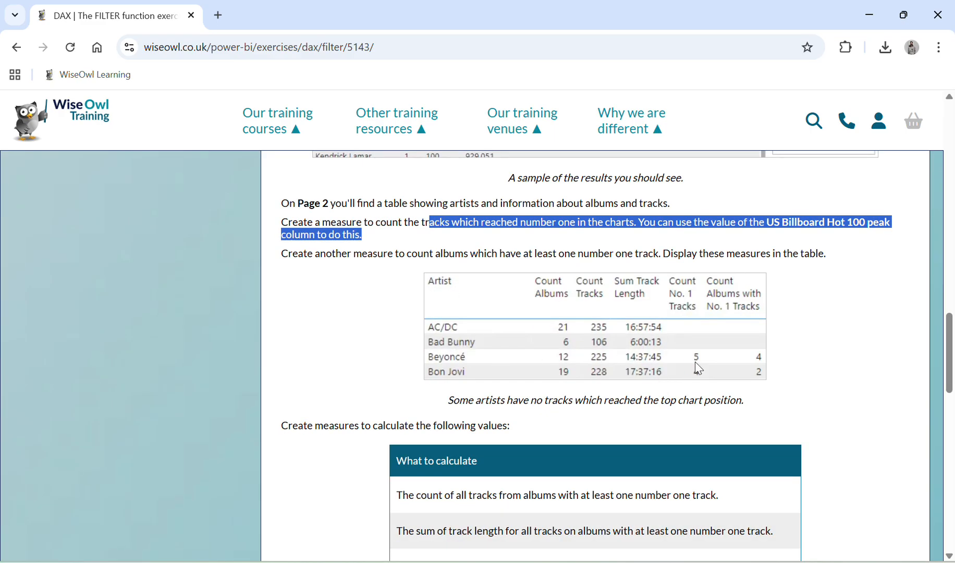
pyautogui.hotkey('alt', 'Tab')
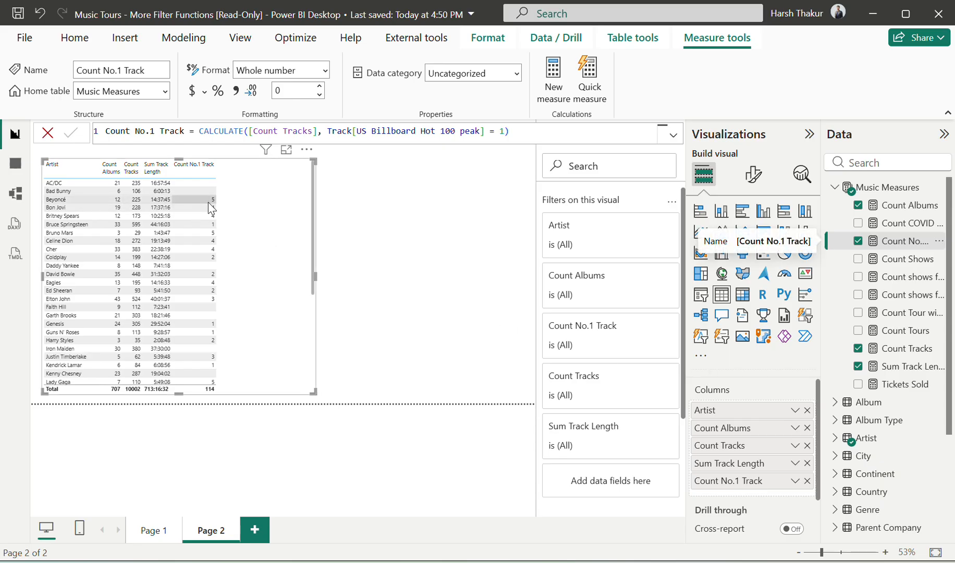
pyautogui.hotkey('alt', 'Tab')
pyautogui.scroll(-1, 527, 346)
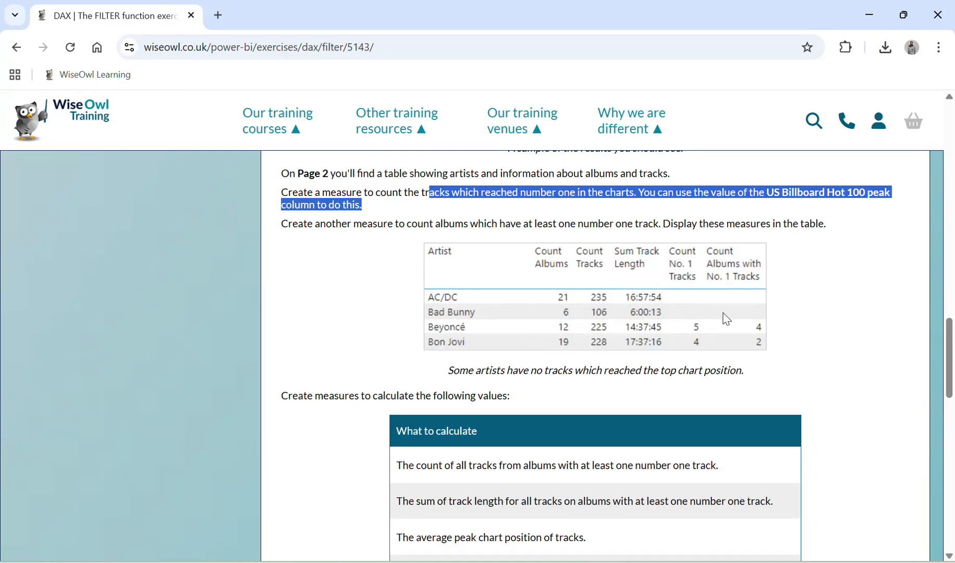
pyautogui.hotkey('alt', 'Tab')
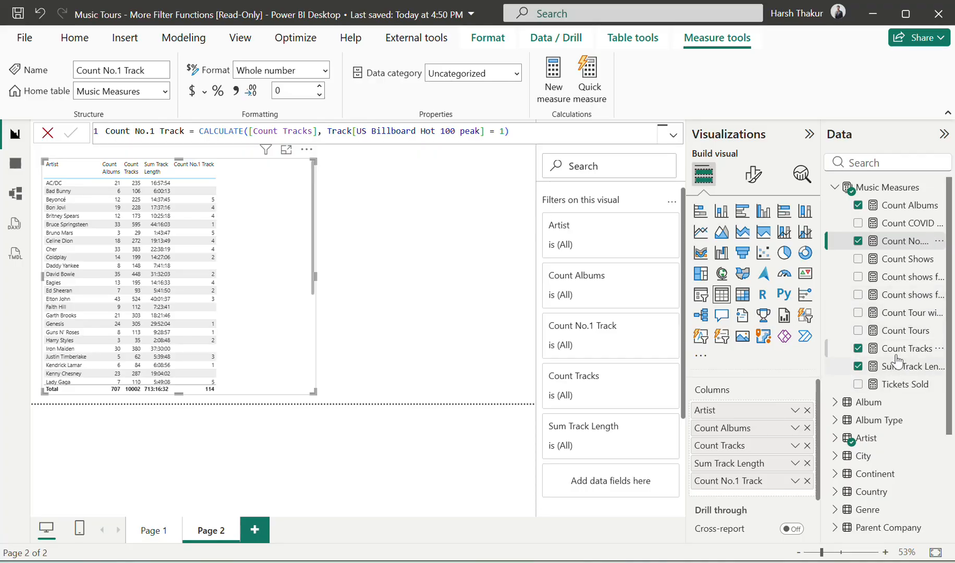
# Start another new measure in Music Measures and try to name it Count of album NO.1 track
pyautogui.click(938, 187)
pyautogui.click(830, 210)
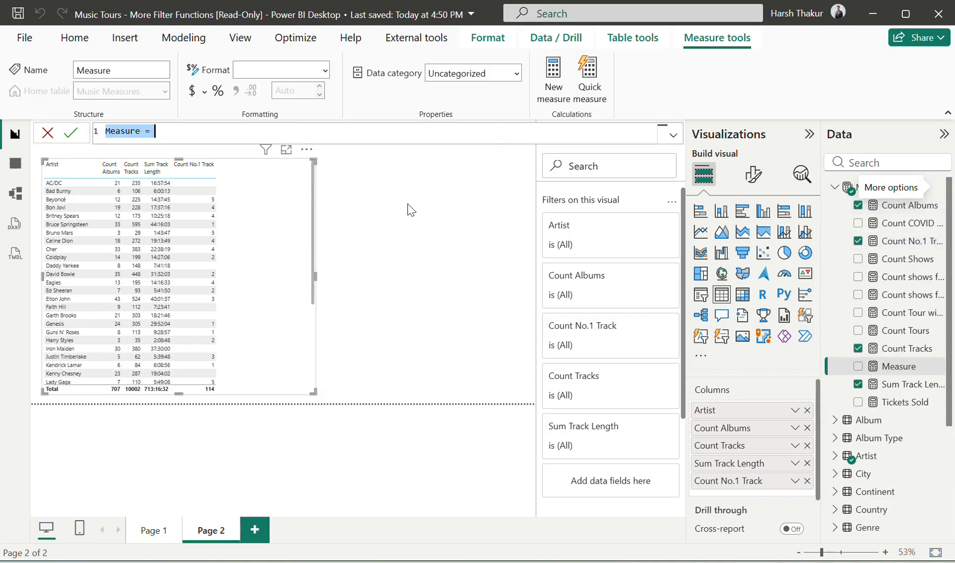
pyautogui.write('Count of album')
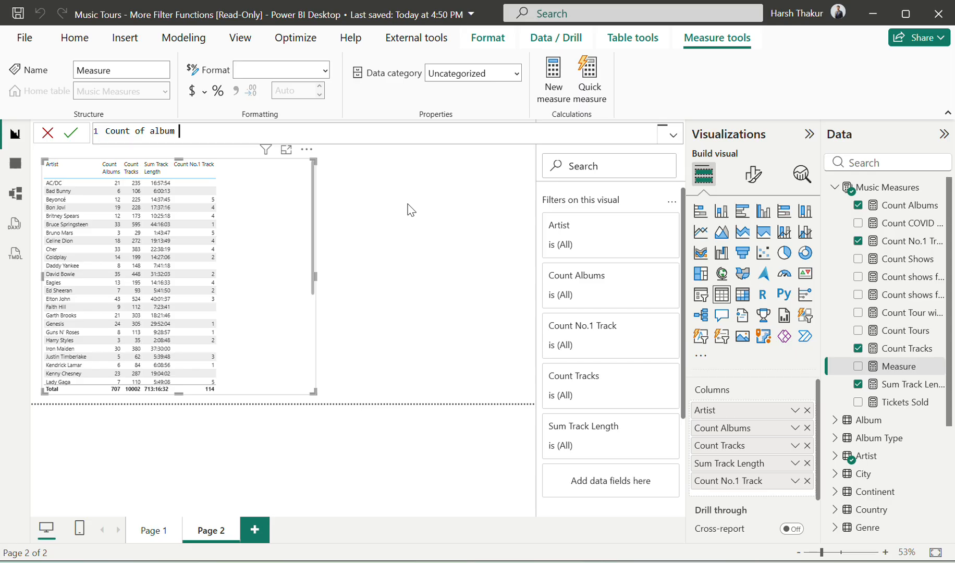
pyautogui.write('NO.1 track')
pyautogui.press('Return')
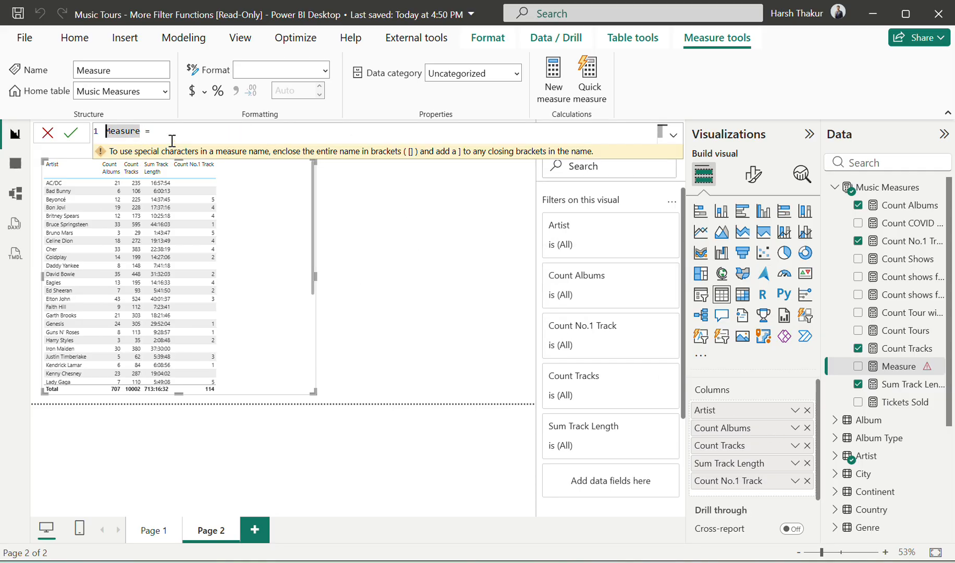
# Name the new measure Cnt Album No.1 and begin its formula with CALCULATE, using [Count Albums] as the expression
pyautogui.hotkey('ctrl', 'a')
pyautogui.write('C')
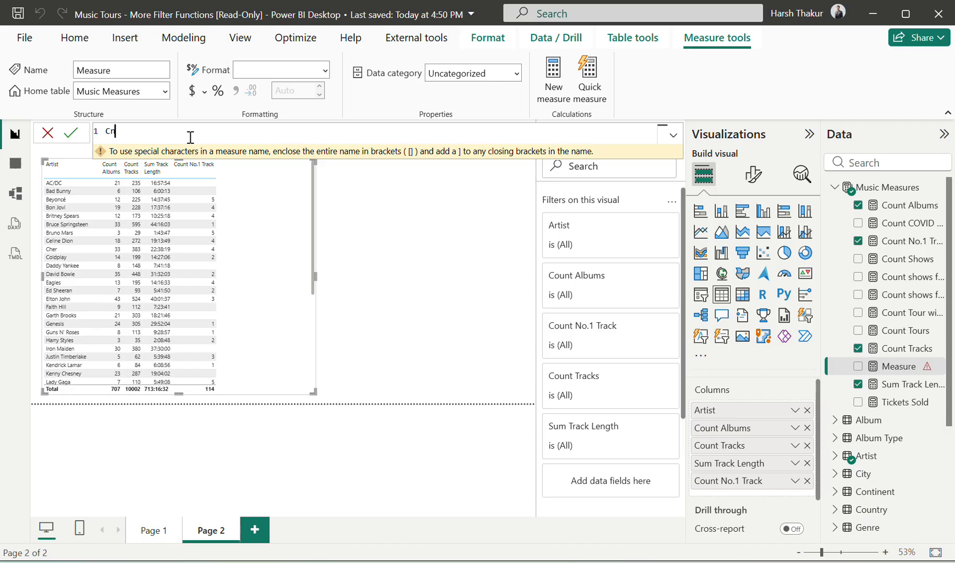
pyautogui.write('nt Album No.1 =CALCULATE(cou')
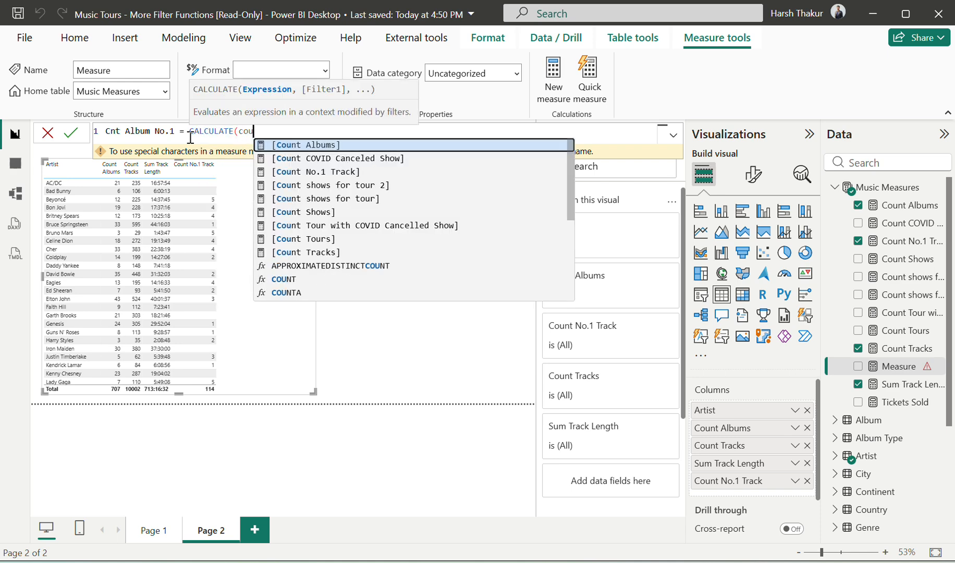
pyautogui.press('Tab')
# Reread the exercise's instructions for counting albums with at least one number one track and the measures requested after it
pyautogui.hotkey('alt', 'Tab')
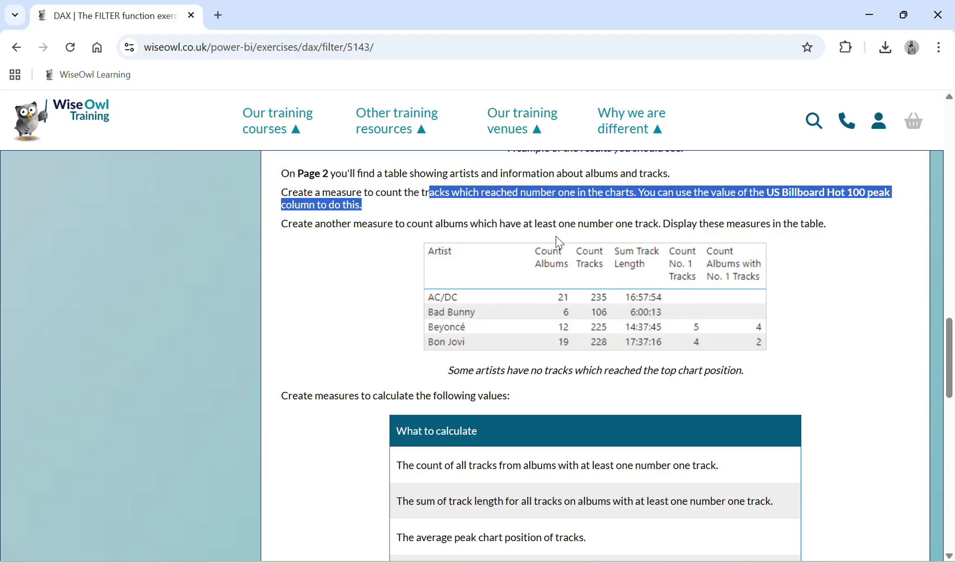
pyautogui.moveTo(405, 220); pyautogui.dragTo(657, 226)
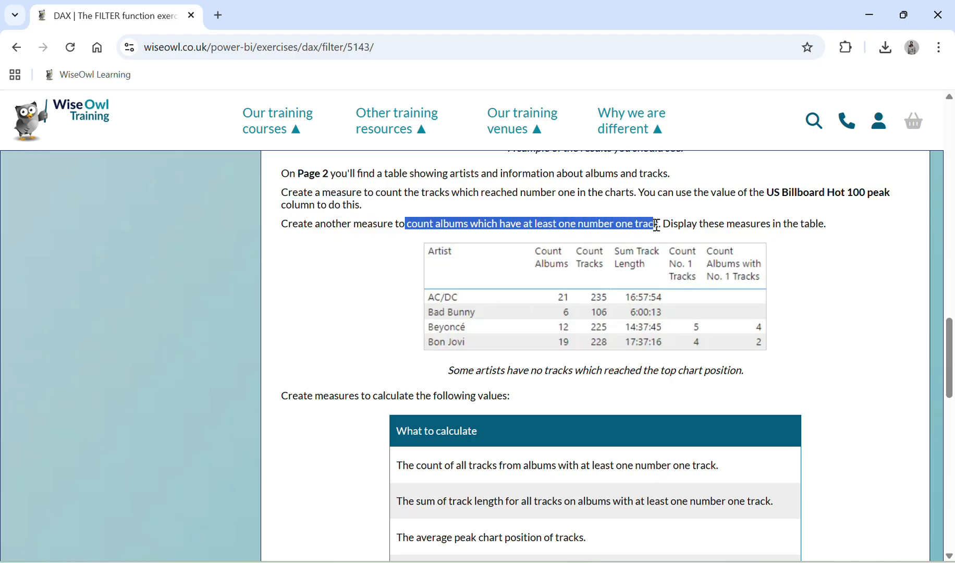
pyautogui.scroll(-4, 657, 225)
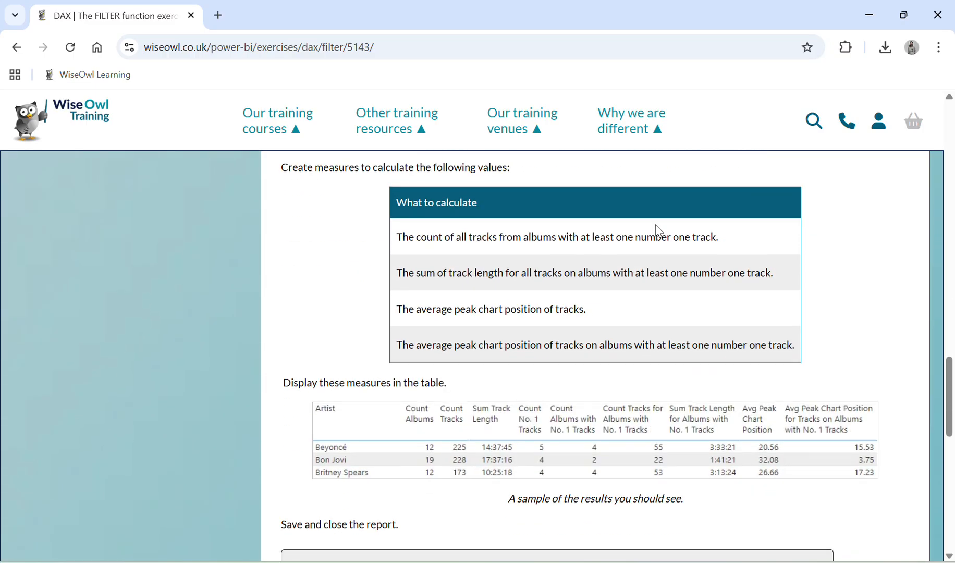
pyautogui.scroll(4, 657, 226)
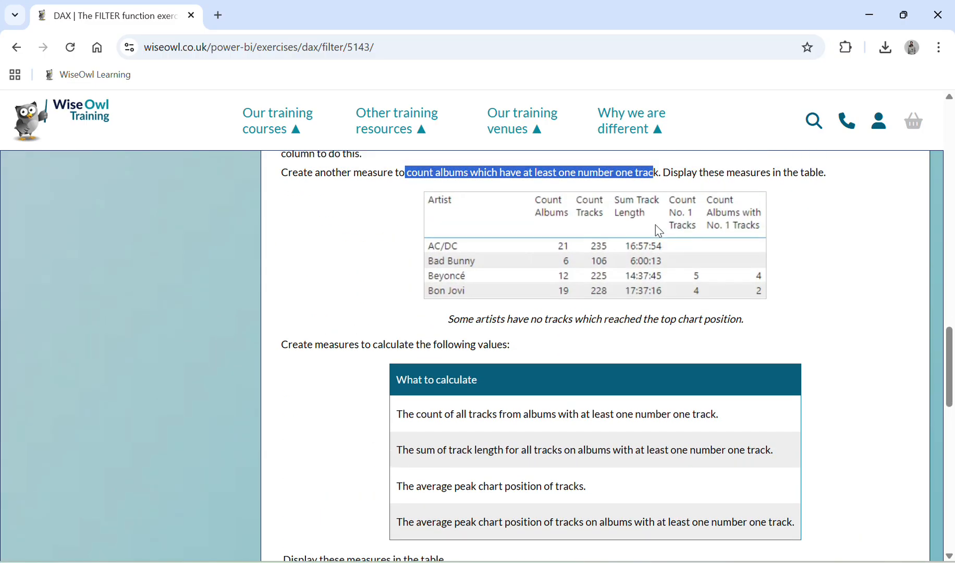
pyautogui.hotkey('alt', 'Tab')
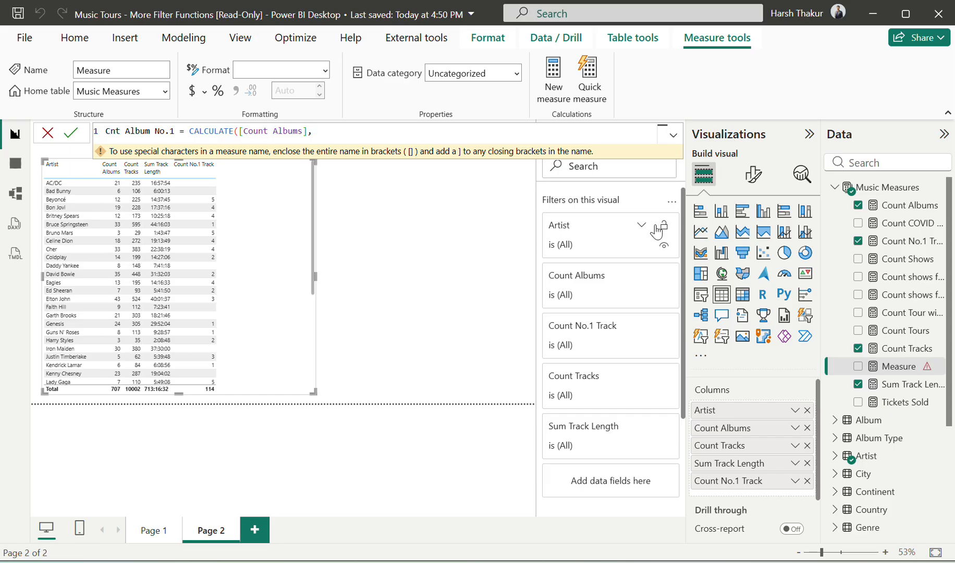
# Try to finish the Cnt Album No.1 formula with the filter [Count No.1 Track] >0
pyautogui.write('cou')
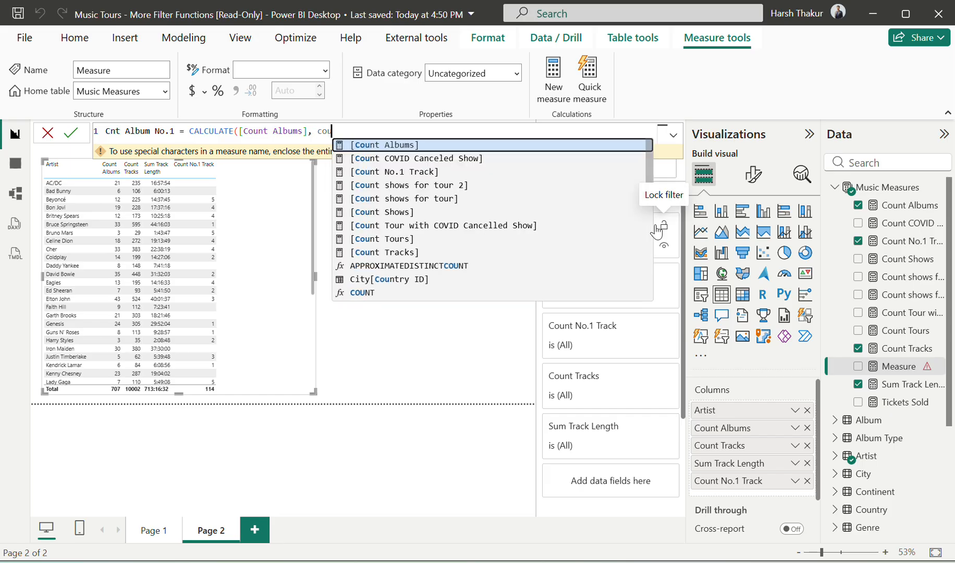
pyautogui.press('Down')
pyautogui.press('Down')
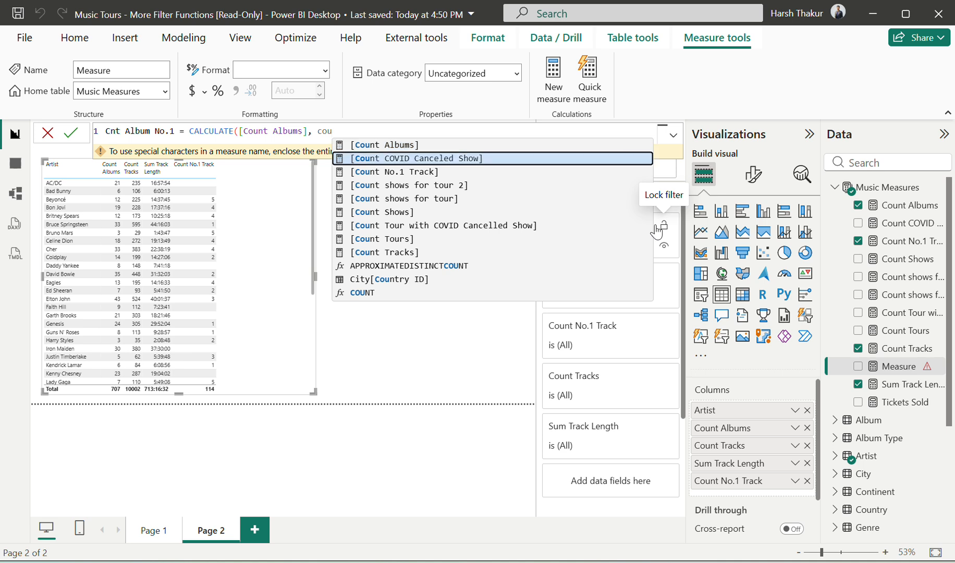
pyautogui.press('Tab')
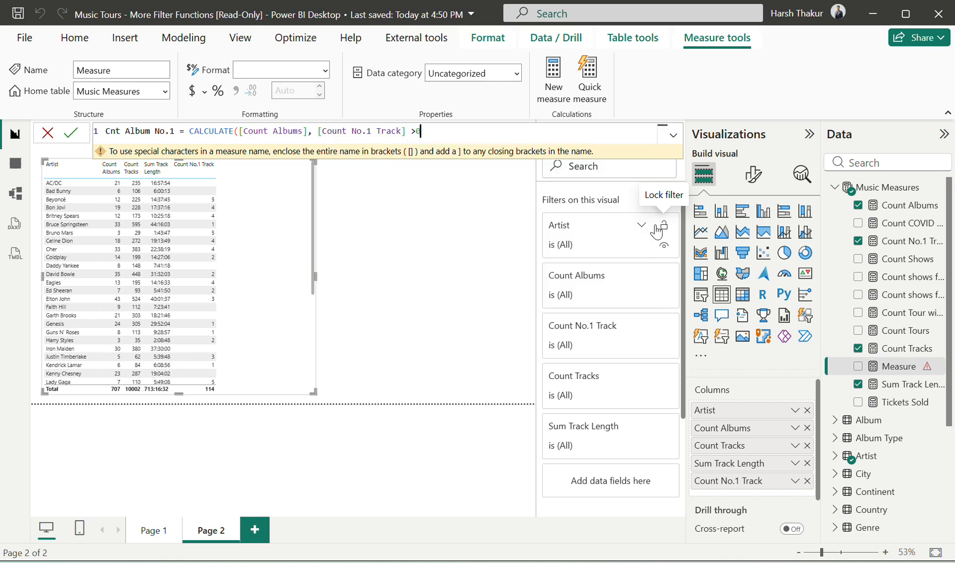
pyautogui.press('Return')
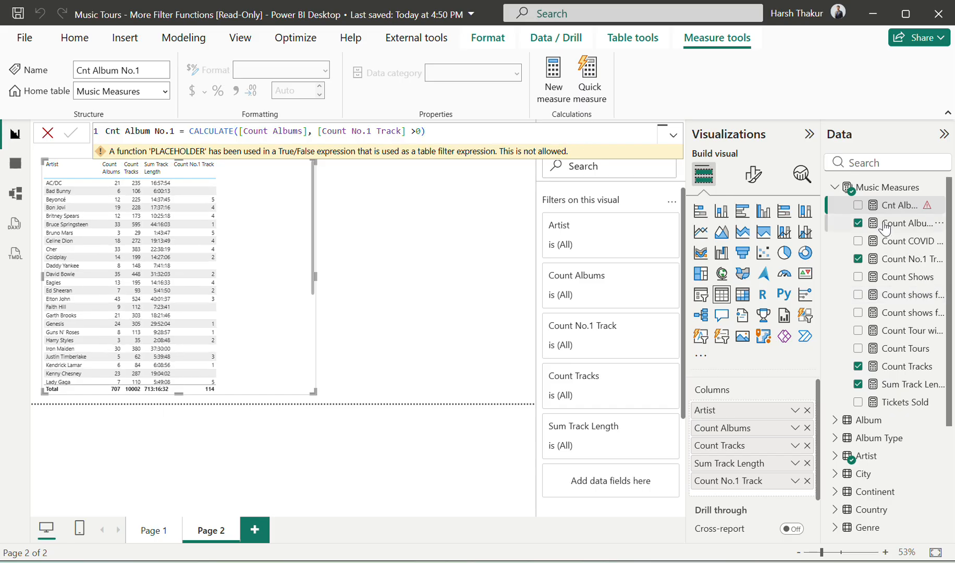
# Replace the filter in Cnt Album No.1 with Track[US Billboard Hot 100 peak] =1 and commit the measure
pyautogui.click(425, 131)
pyautogui.press('BackSpace')
pyautogui.press('BackSpace')
pyautogui.press('BackSpace')
pyautogui.press('BackSpace')
pyautogui.press('BackSpace')
pyautogui.press('BackSpace')
pyautogui.press('BackSpace')
pyautogui.press('BackSpace')
pyautogui.press('BackSpace')
pyautogui.press('BackSpace')
pyautogui.press('BackSpace')
pyautogui.press('BackSpace')
pyautogui.press('BackSpace')
pyautogui.press('BackSpace')
pyautogui.press('BackSpace')
pyautogui.press('BackSpace')
pyautogui.press('BackSpace')
pyautogui.press('BackSpace')
pyautogui.press('BackSpace')
pyautogui.press('BackSpace')
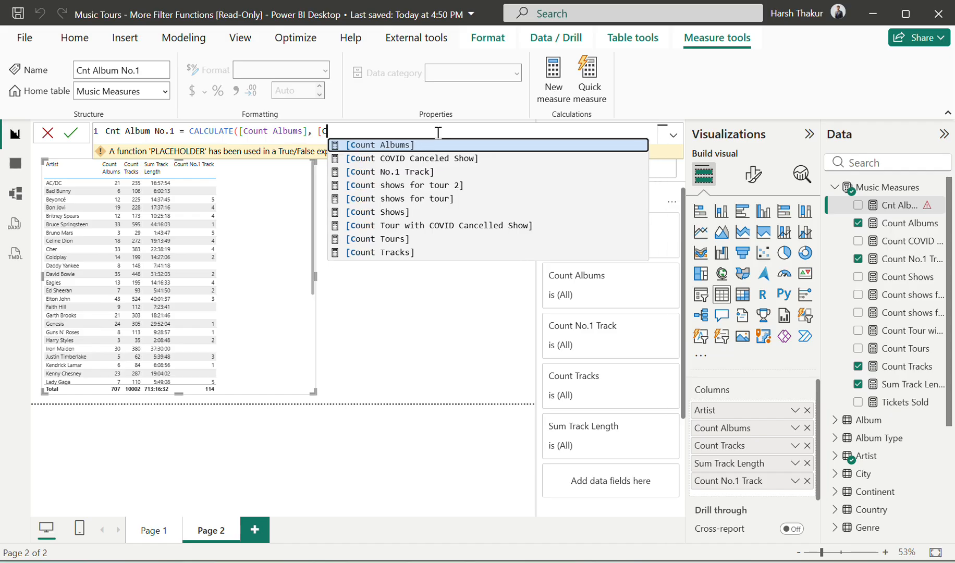
pyautogui.press('BackSpace')
pyautogui.press('BackSpace')
pyautogui.press('BackSpace')
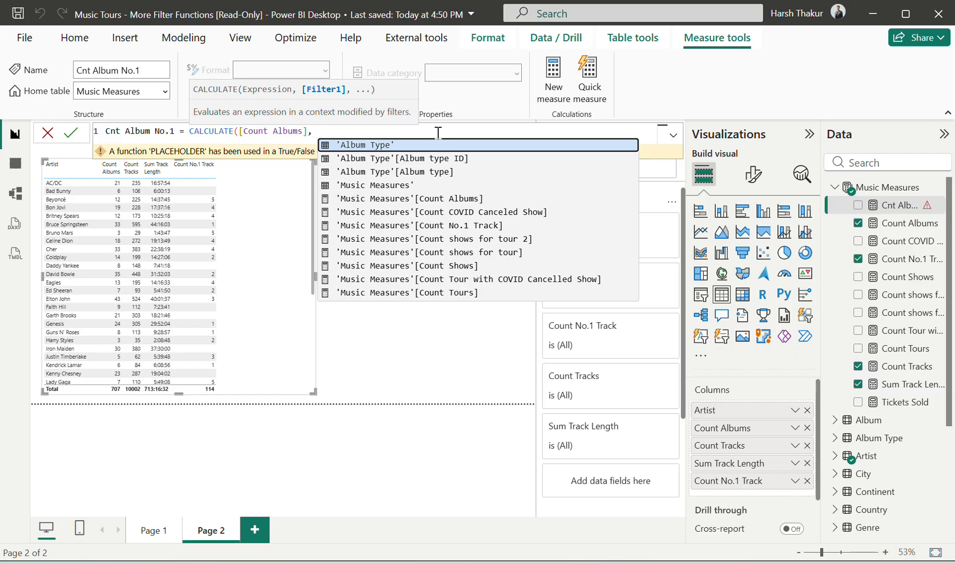
pyautogui.write('1')
pyautogui.press('BackSpace')
pyautogui.write('us')
pyautogui.press('Up')
pyautogui.press('Up')
pyautogui.press('Up')
pyautogui.press('Tab')
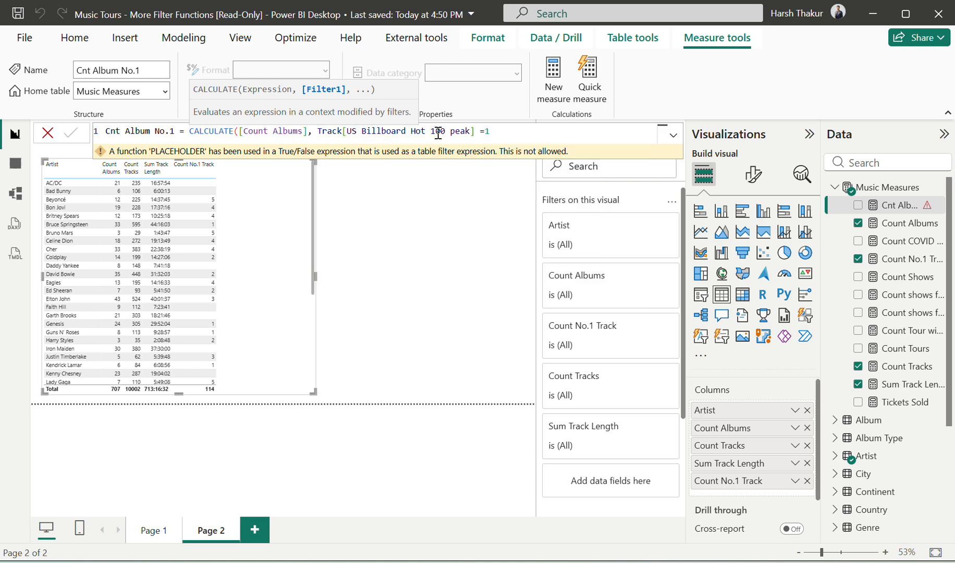
pyautogui.write(')')
pyautogui.press('Return')
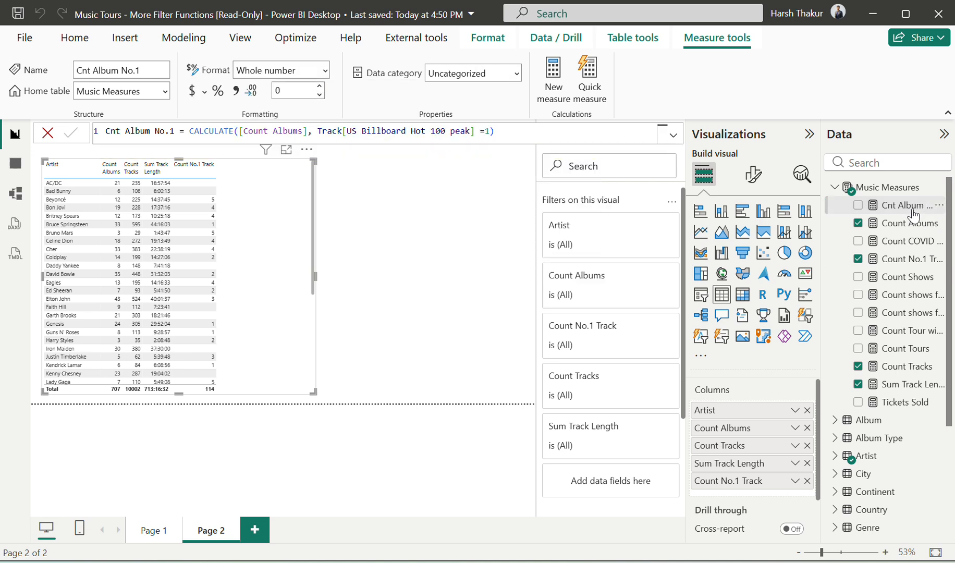
# Add Cnt Album No.1 to the artist table and compare its values with the exercise's sample for albums with number one tracks
pyautogui.moveTo(913, 215); pyautogui.dragTo(282, 285)
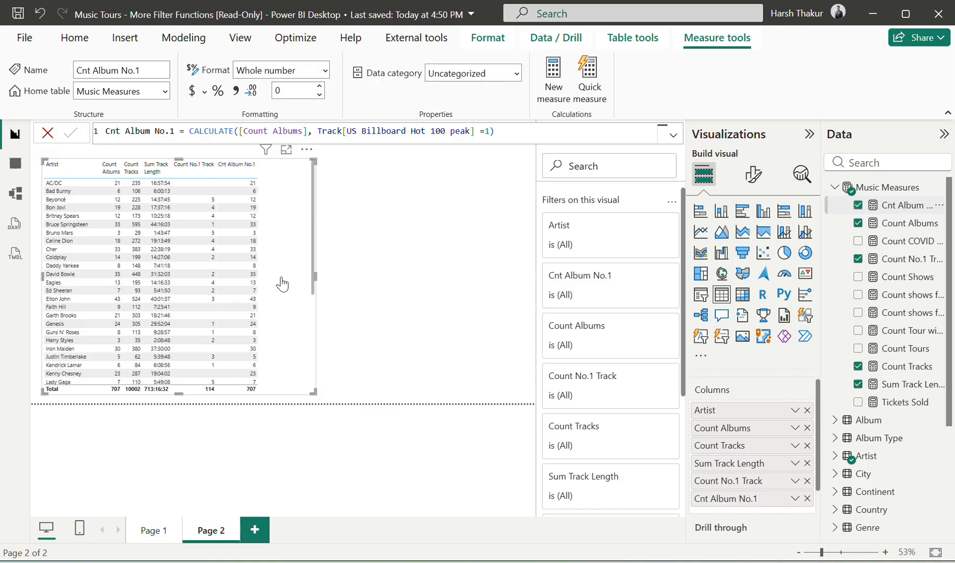
pyautogui.hotkey('alt', 'Tab')
pyautogui.hotkey('alt', 'Tab')
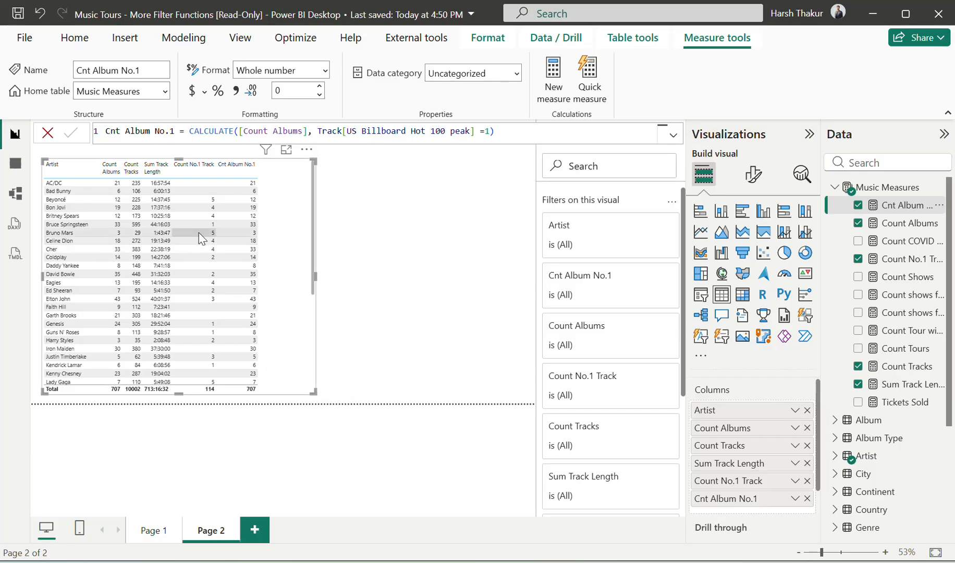
pyautogui.hotkey('alt', 'Tab')
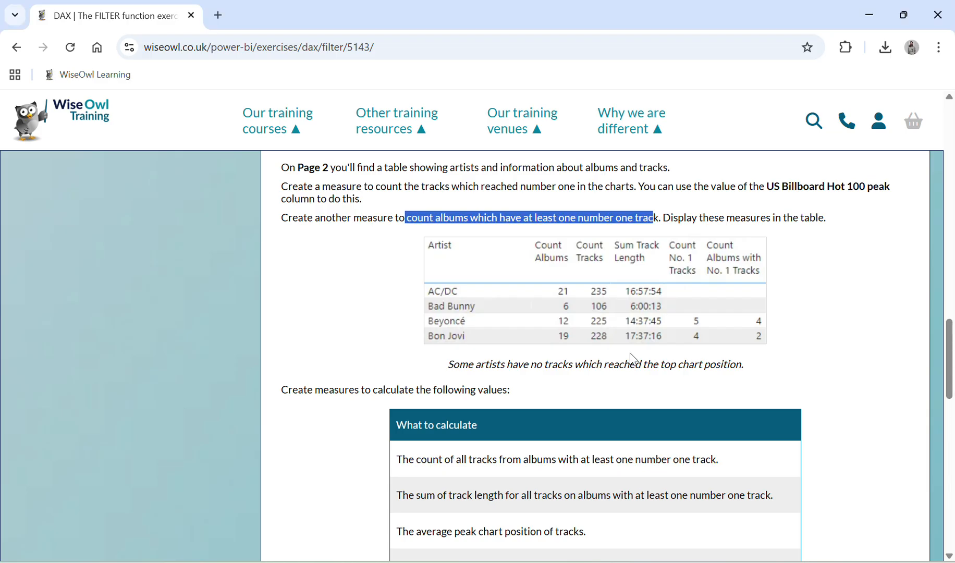
pyautogui.hotkey('alt', 'Tab')
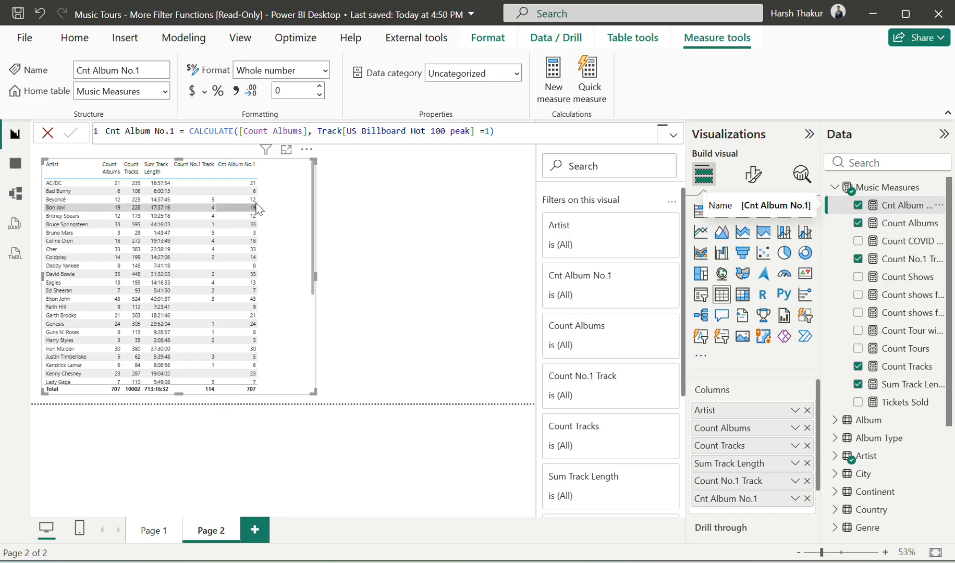
pyautogui.hotkey('alt', 'Tab')
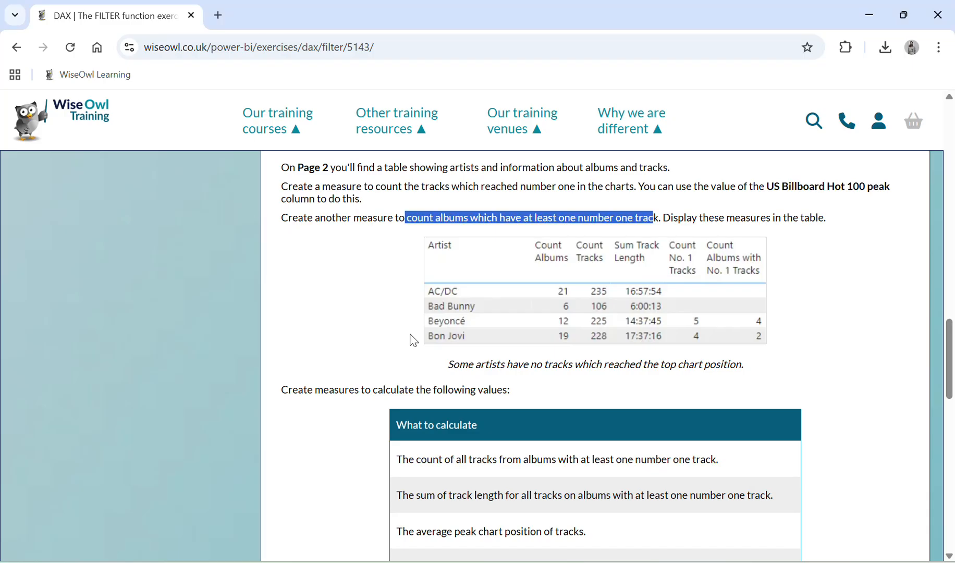
pyautogui.hotkey('alt', 'Tab')
pyautogui.hotkey('alt', 'Tab')
pyautogui.hotkey('alt', 'Tab')
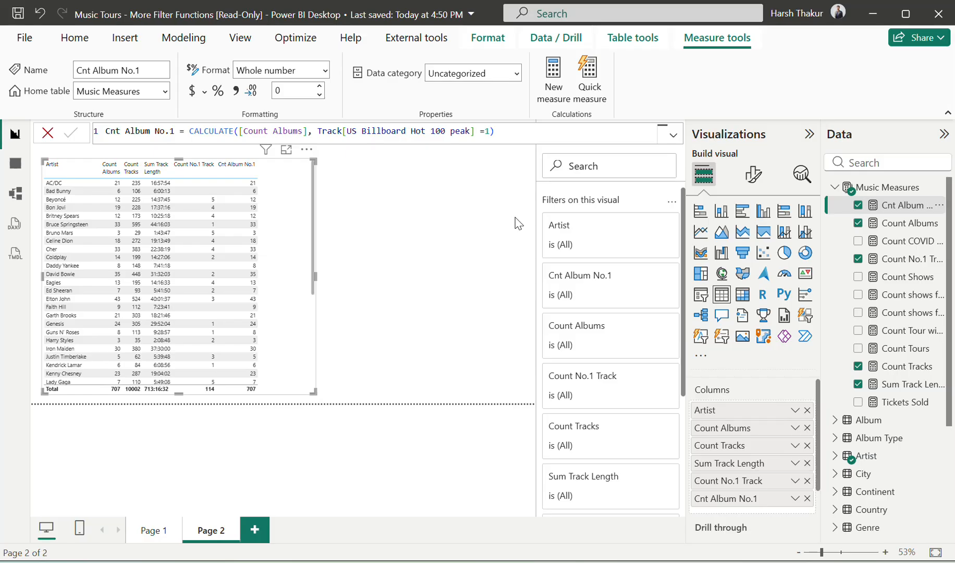
# Replace the Cnt Album No.1 measure with Count No. 1 Tracks = COUNTROWS(FILTER(Track, Track[US Billboard Hot 100 peak] = 1)) and compare it with the exercise's sample
pyautogui.hotkey('alt', 'Tab')
pyautogui.scroll(-1, 652, 261)
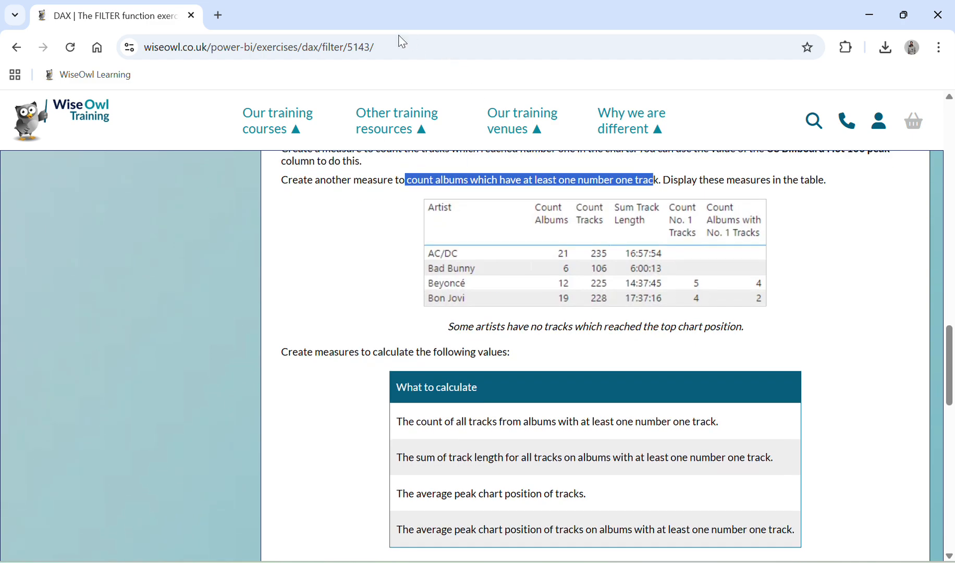
pyautogui.hotkey('alt', 'Tab')
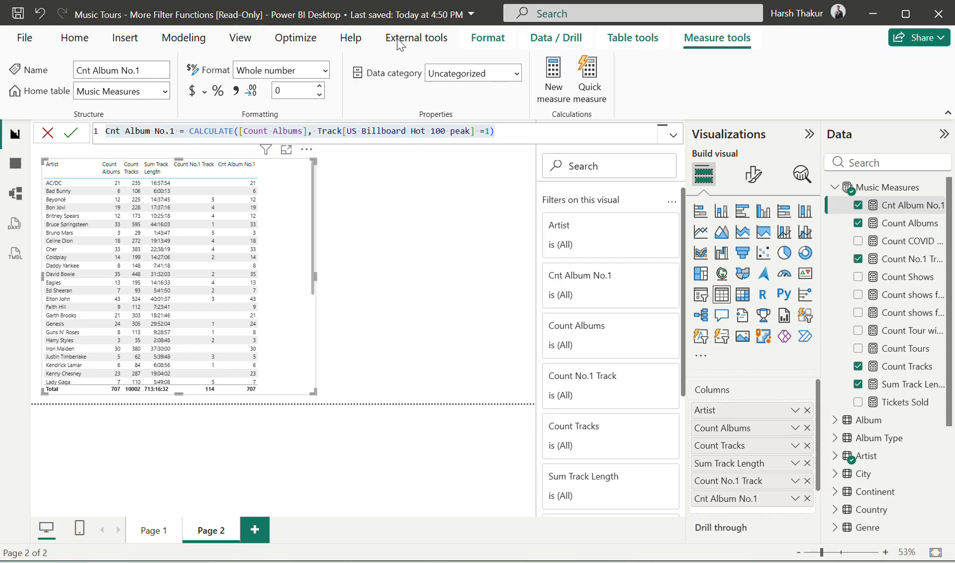
pyautogui.click(358, 139)
pyautogui.hotkey('ctrl', 'a')
pyautogui.write('Count No. 1 Tracks = COUNTROWS(     FILTER(         Track,         Track[US Billboard Hot 100 peak] = 1     ) )')
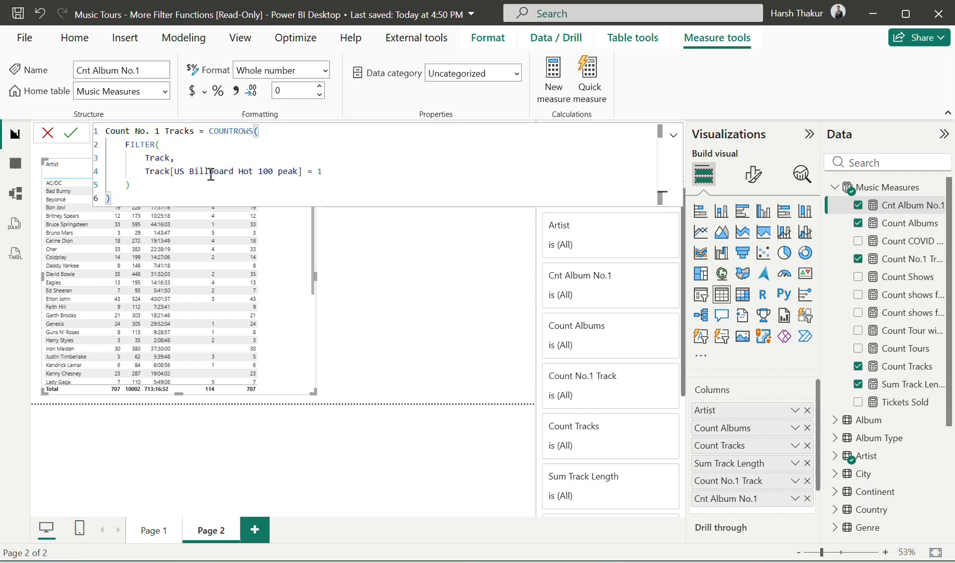
pyautogui.click(194, 172)
pyautogui.press('Return')
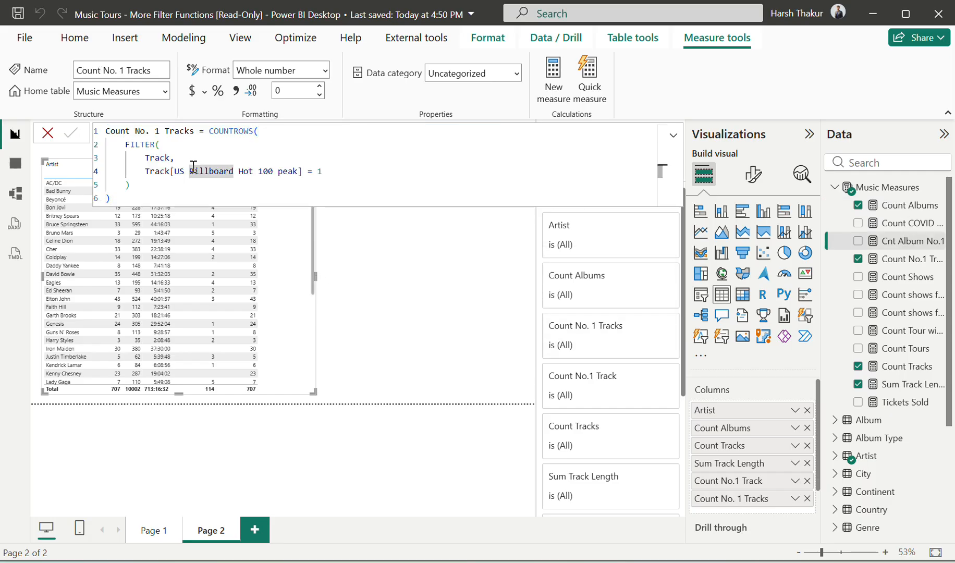
pyautogui.click(45, 141)
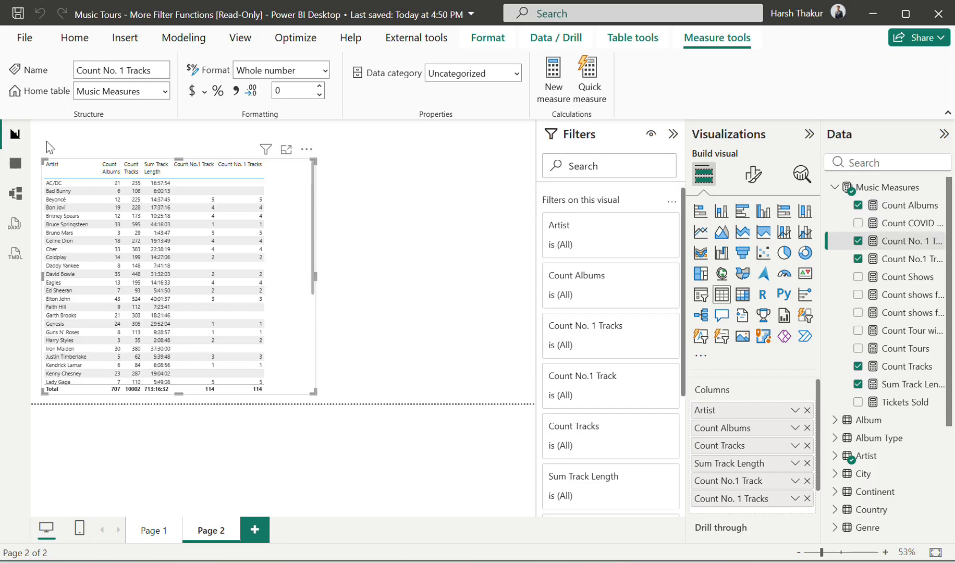
pyautogui.click(401, 562)
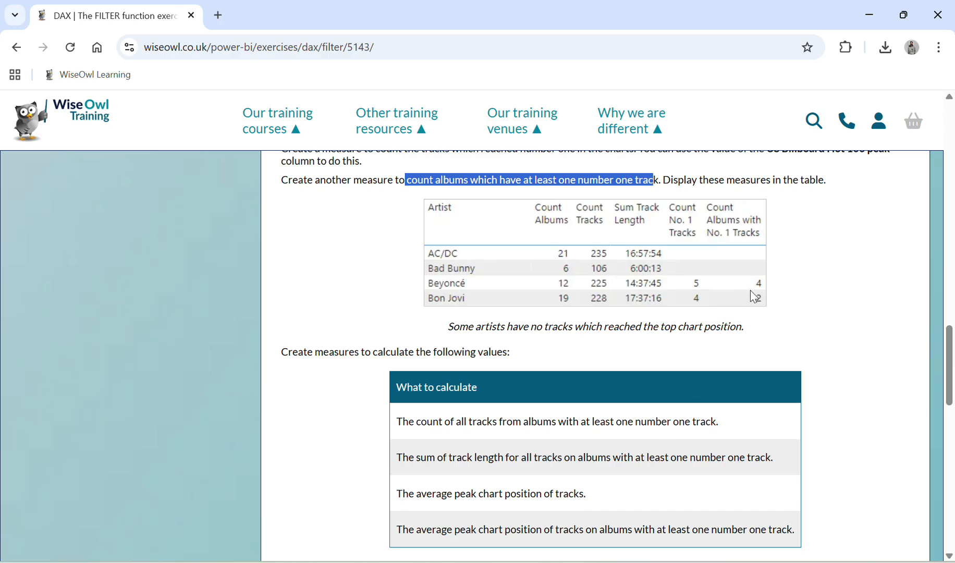
pyautogui.click(400, 562)
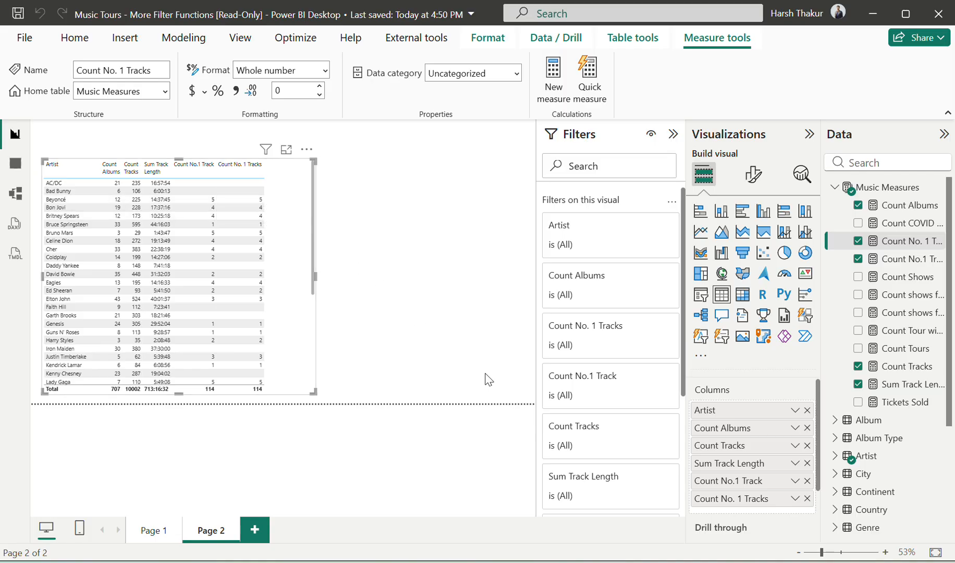
# Try to make the Count No. 1 Tracks formula filter the Album table instead of Track, and commit it
pyautogui.click(906, 224)
pyautogui.click(902, 244)
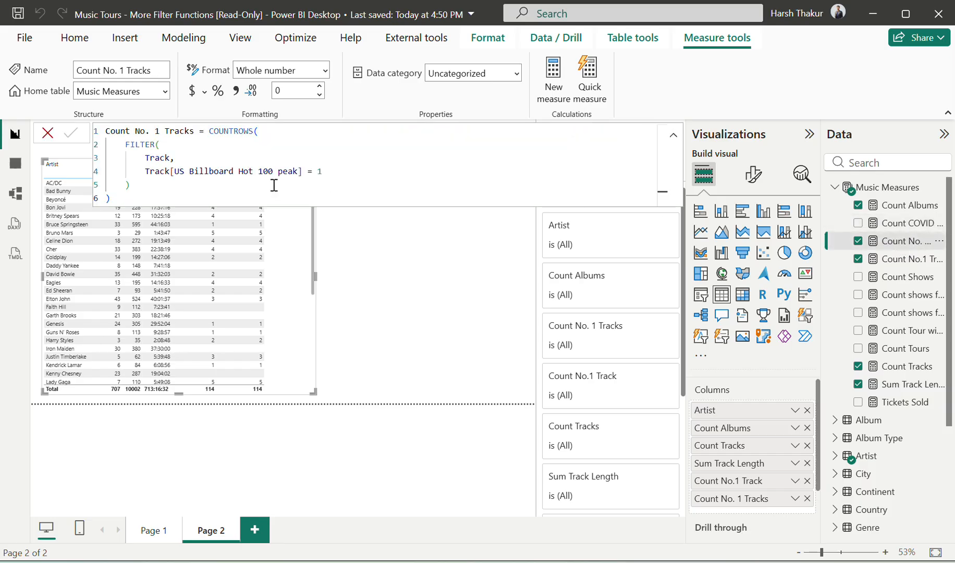
pyautogui.click(173, 154)
pyautogui.press('BackSpace')
pyautogui.press('BackSpace')
pyautogui.press('BackSpace')
pyautogui.press('BackSpace')
pyautogui.press('BackSpace')
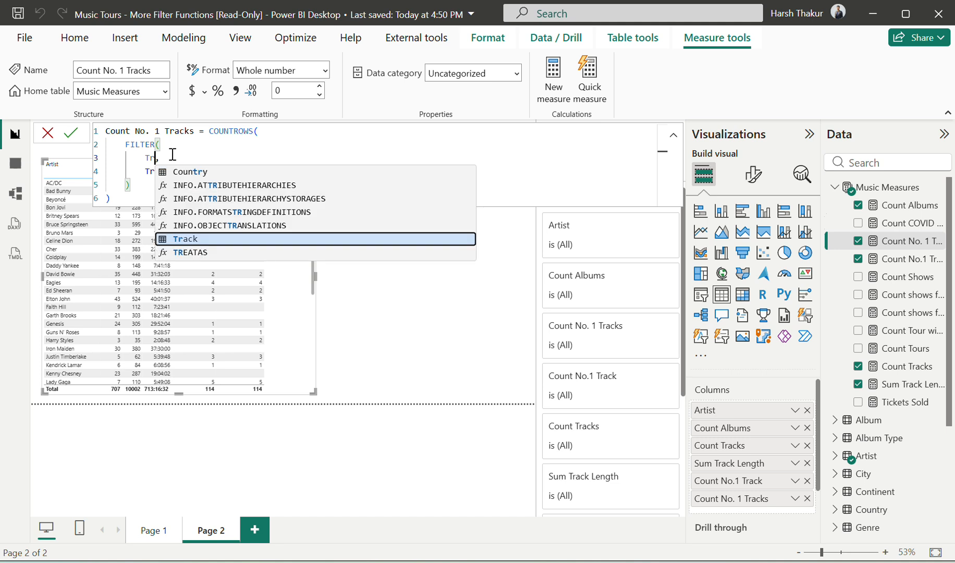
pyautogui.write('Album,')
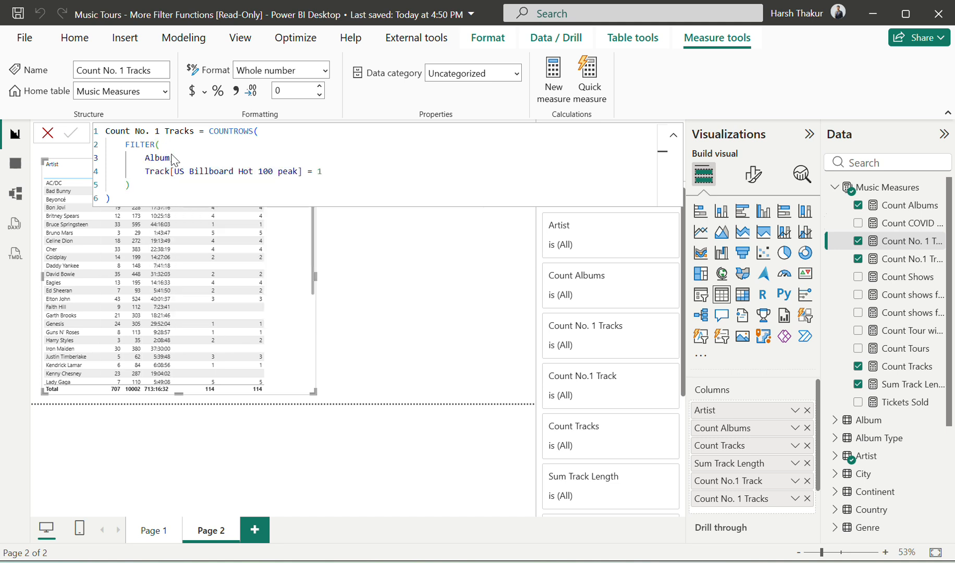
pyautogui.press('Return')
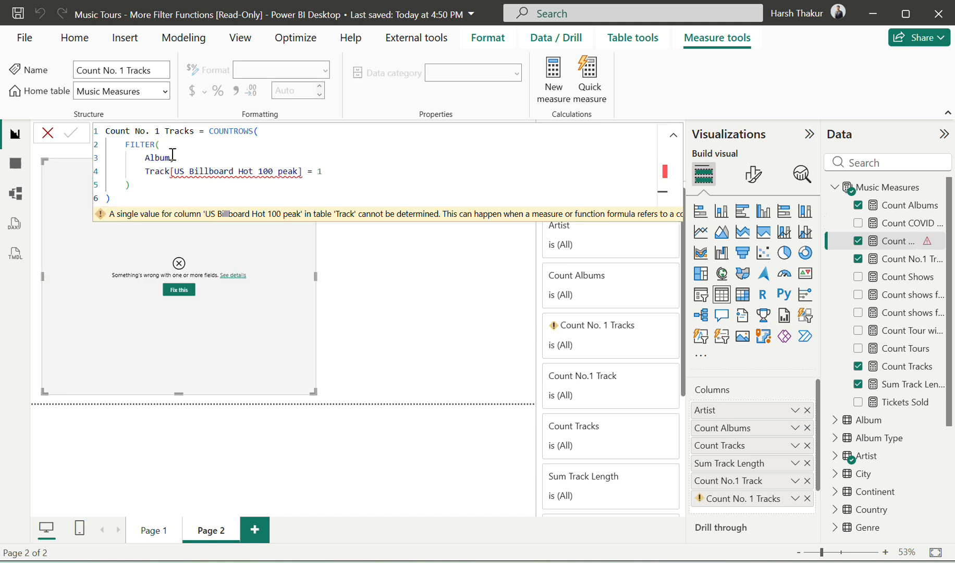
# Replace the formula with Count Tracks for Albums with No. 1 Tracks = CALCULATE(COUNTROWS(Track), FILTER(Album, [Count No. 1 Tracks] > 0))
pyautogui.click(284, 150)
pyautogui.hotkey('ctrl', 'a')
pyautogui.write('Count Tracks for Albums with No. 1 Tracks = CALCULATE(     COUNTROWS(Track),     FILTER(         Album,         [Count No. 1 Tracks] > 0     ) )')
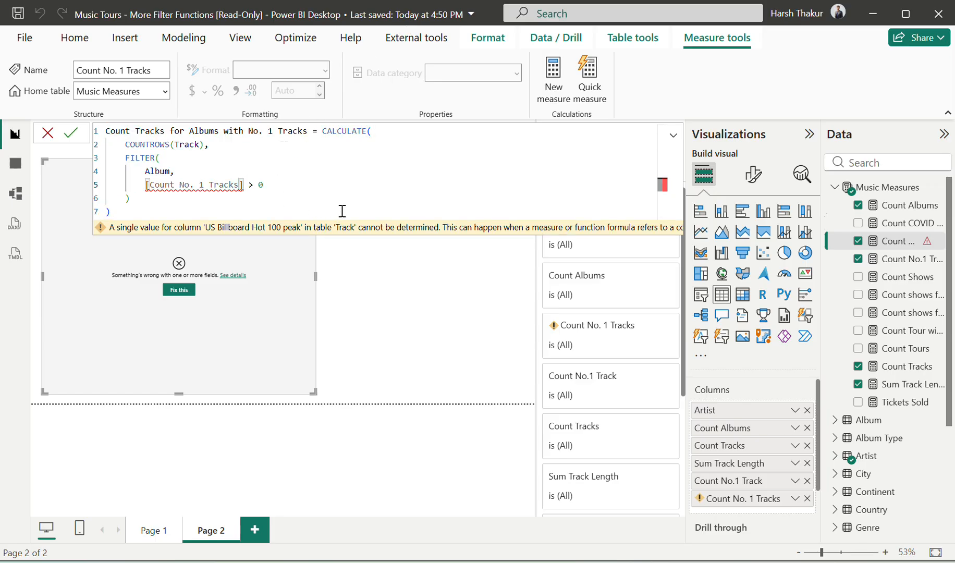
# Change the measure reference inside the Album filter to [Count No.1 Track], keeping the > 0 condition, and commit the measure
pyautogui.write('\\')
pyautogui.press('BackSpace')
pyautogui.press('BackSpace')
pyautogui.press('BackSpace')
pyautogui.press('BackSpace')
pyautogui.press('BackSpace')
pyautogui.press('BackSpace')
pyautogui.press('BackSpace')
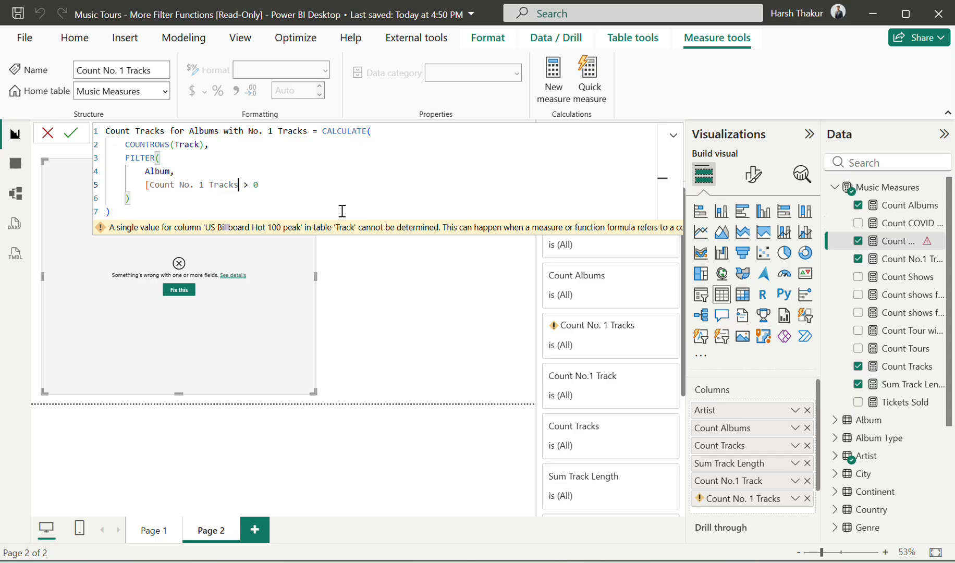
pyautogui.press('BackSpace')
pyautogui.press('BackSpace')
pyautogui.press('BackSpace')
pyautogui.press('BackSpace')
pyautogui.press('BackSpace')
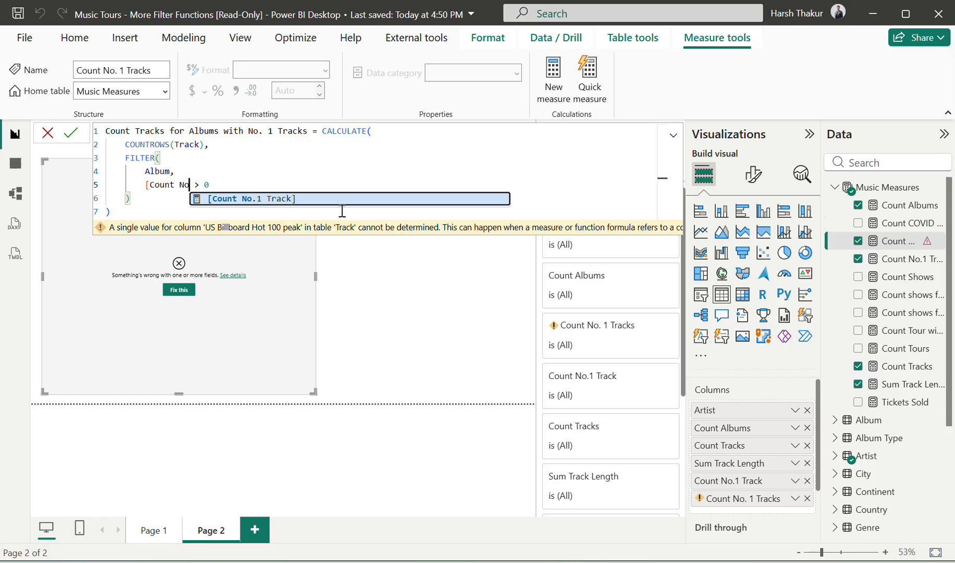
pyautogui.press('Tab')
pyautogui.press('Return')
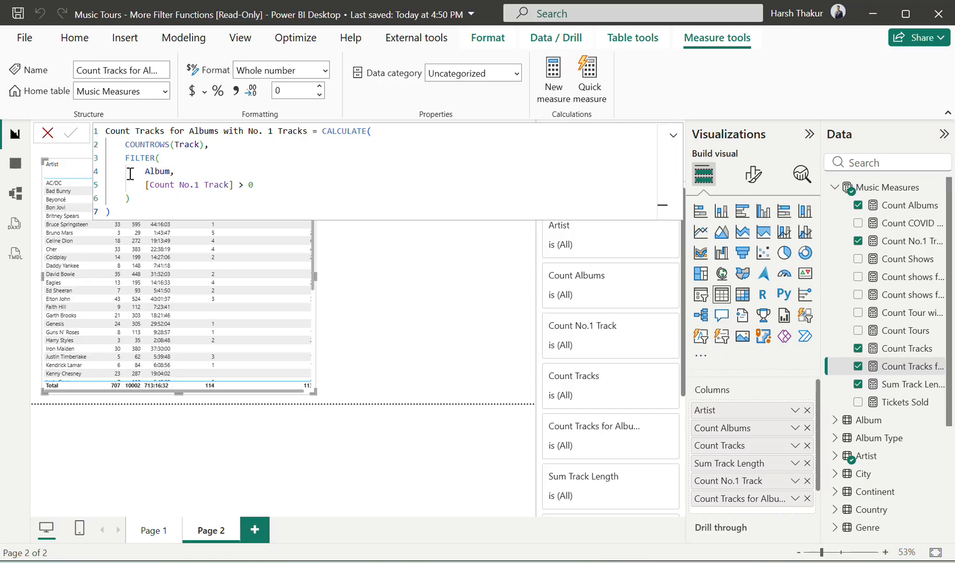
# Widen the artist table to fit the Count Tracks for Albums with No. 1 Tracks column and close the formula editor
pyautogui.moveTo(316, 276); pyautogui.dragTo(369, 275)
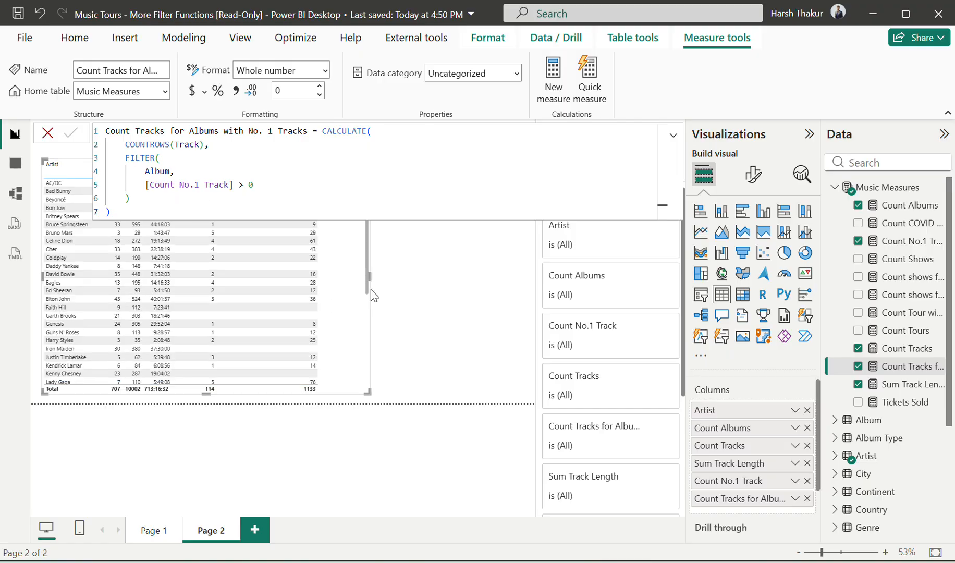
pyautogui.click(48, 133)
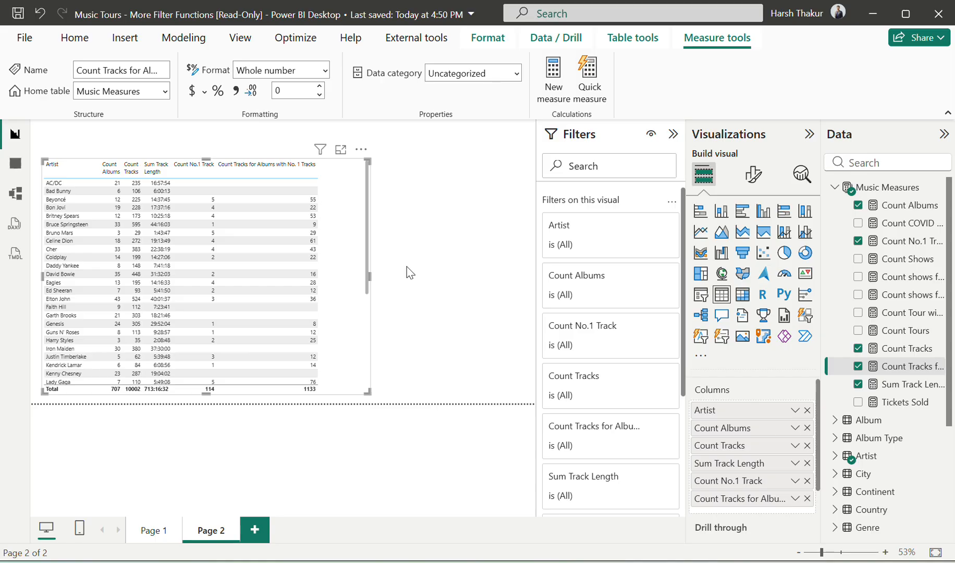
# Switch to the exercise page in the browser and review the remaining measures to calculate and the sample results table
pyautogui.hotkey('alt', 'Tab')
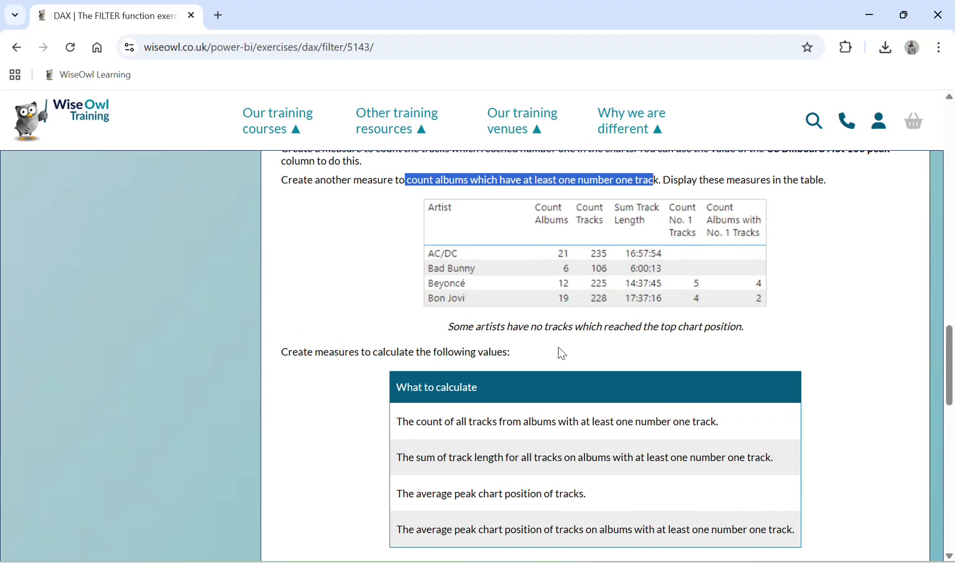
pyautogui.scroll(-3, 559, 350)
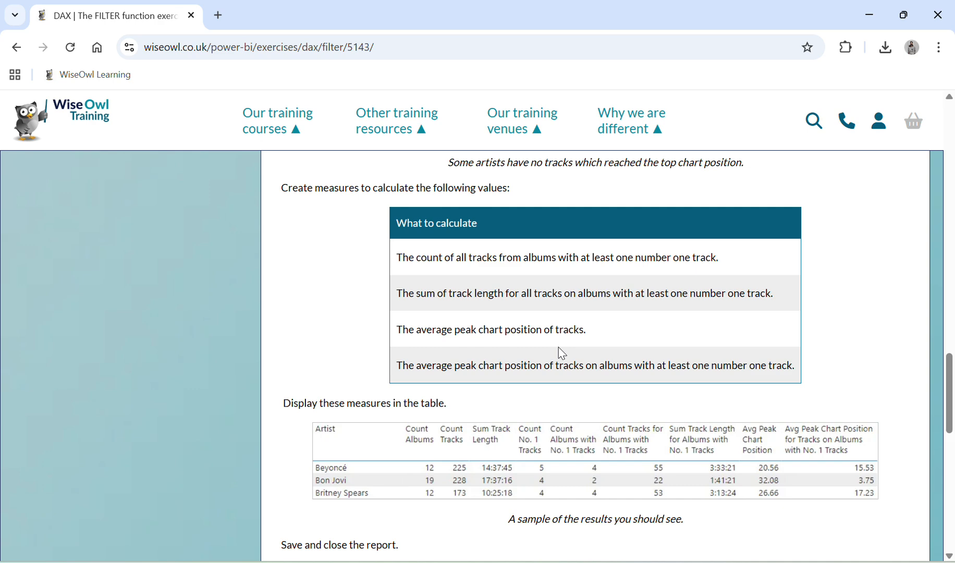
pyautogui.scroll(-2, 562, 354)
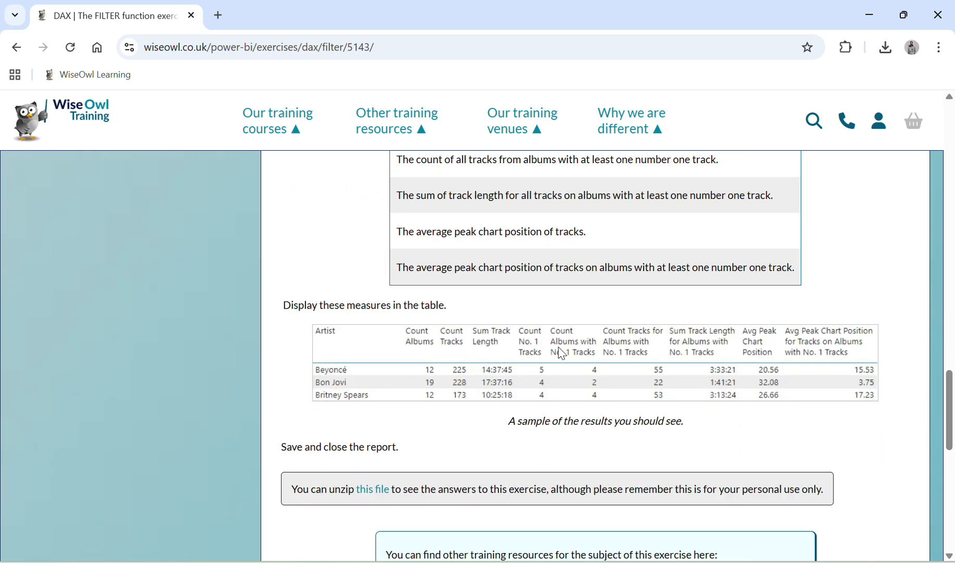
pyautogui.scroll(1, 561, 354)
pyautogui.scroll(-3, 561, 354)
pyautogui.scroll(3, 561, 354)
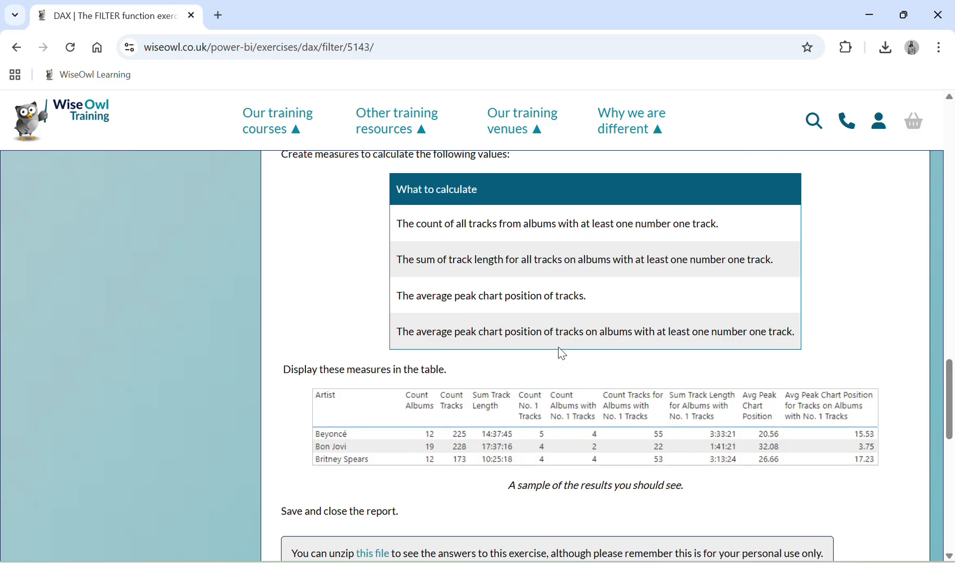